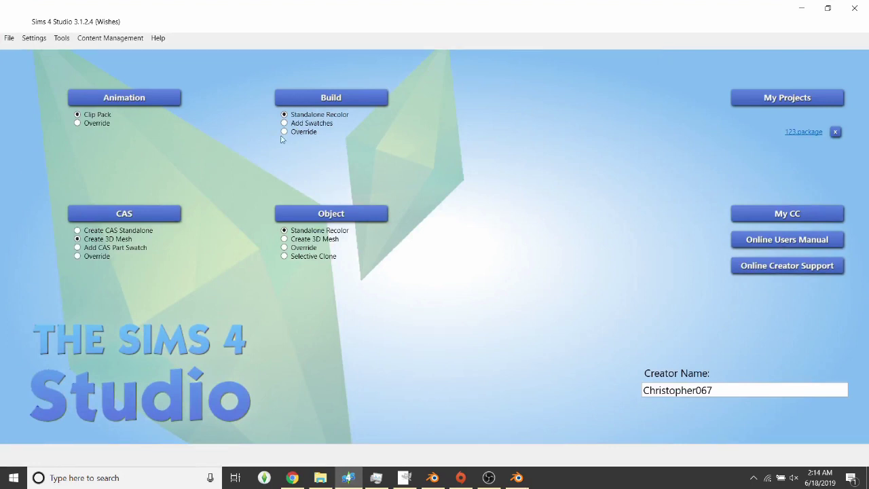
Start a CAS Create 3D Mesh project based on the silver hoop earrings from the base game
{"action": "left_click", "coordinate": [141, 215]}
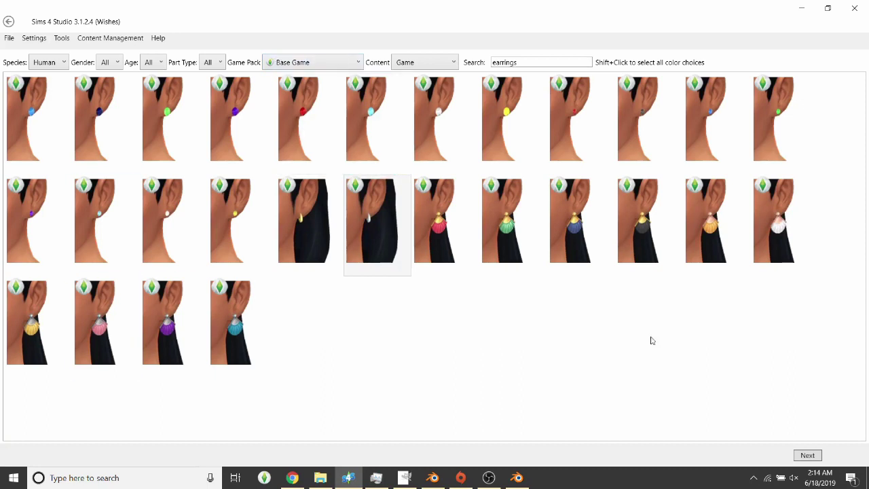
{"action": "left_click", "coordinate": [353, 233]}
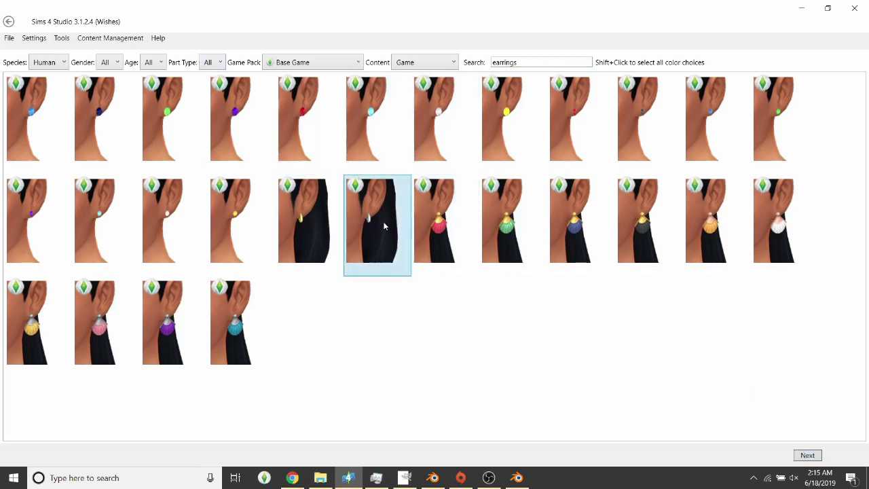
{"action": "left_click", "coordinate": [808, 456]}
Save the new earring package as "whatever you want to"
{"action": "type", "text": "whateve"}
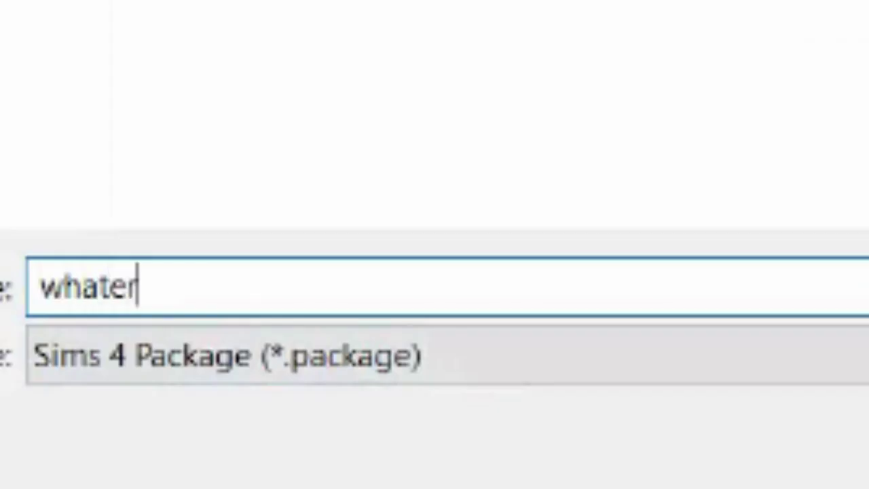
{"action": "type", "text": "r you wanto"}
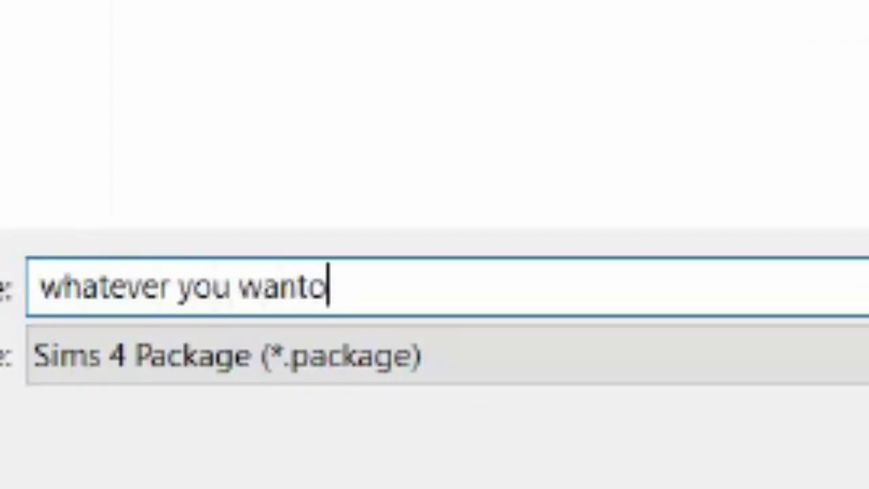
{"action": "key", "text": "BackSpace"}
{"action": "type", "text": "t to"}
{"action": "key", "text": "Return"}
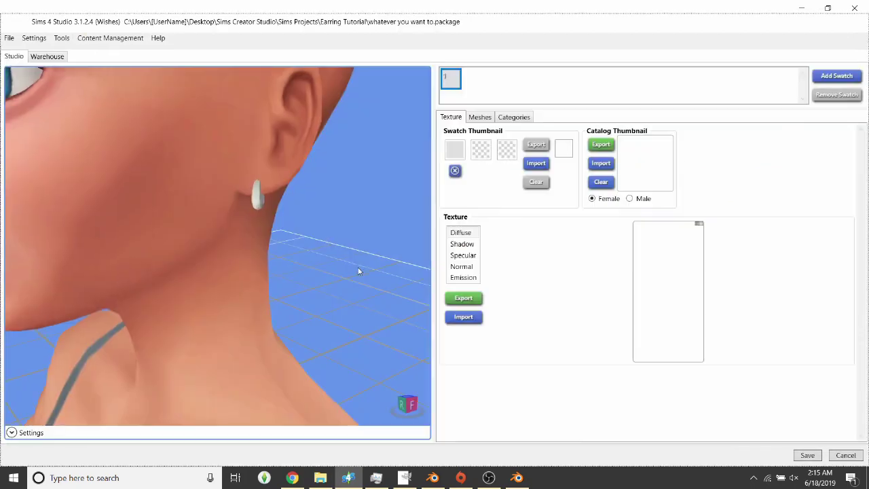
Export the earring mesh to the Blender file EA Mesh in the Earring Tutorial folder, replacing the existing file
{"action": "left_click_drag", "start_coordinate": [298, 269], "coordinate": [383, 199]}
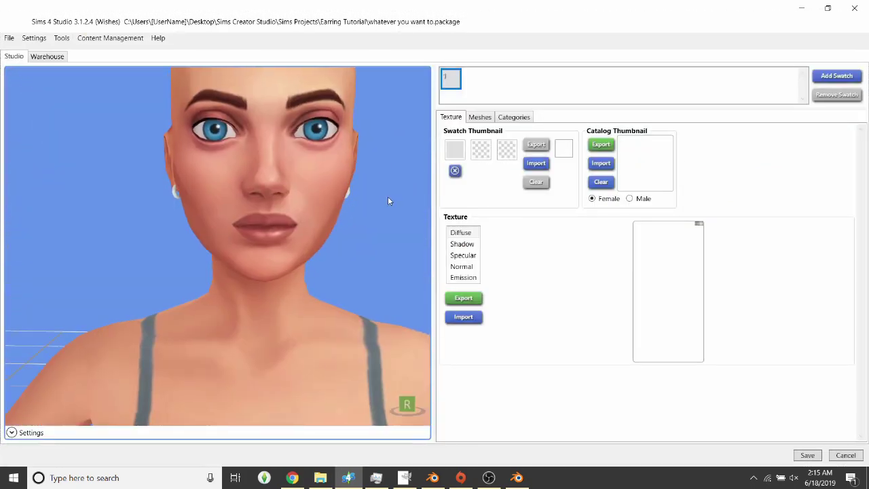
{"action": "left_click", "coordinate": [480, 117]}
{"action": "left_click", "coordinate": [669, 191]}
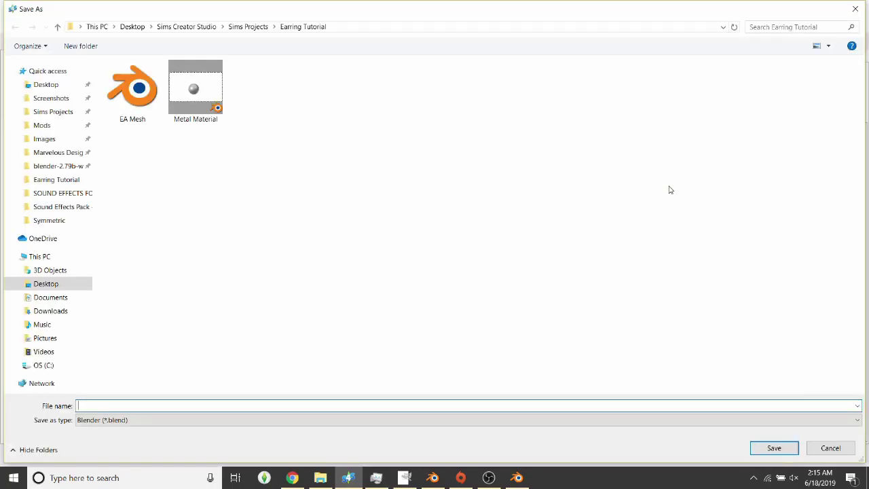
{"action": "double_click", "coordinate": [140, 94]}
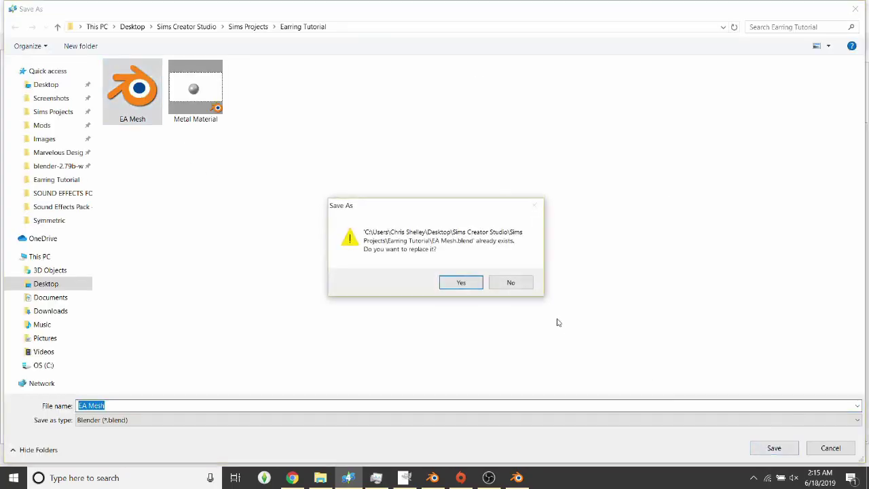
{"action": "left_click", "coordinate": [461, 283]}
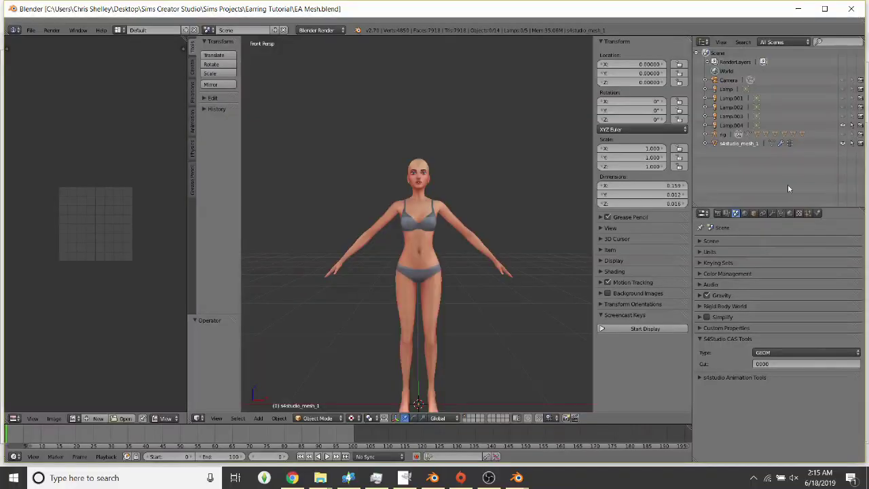
In Blender, select s4studio_mesh_1 in EA Mesh.blend and lock the view to the cursor
{"action": "left_click", "coordinate": [740, 143]}
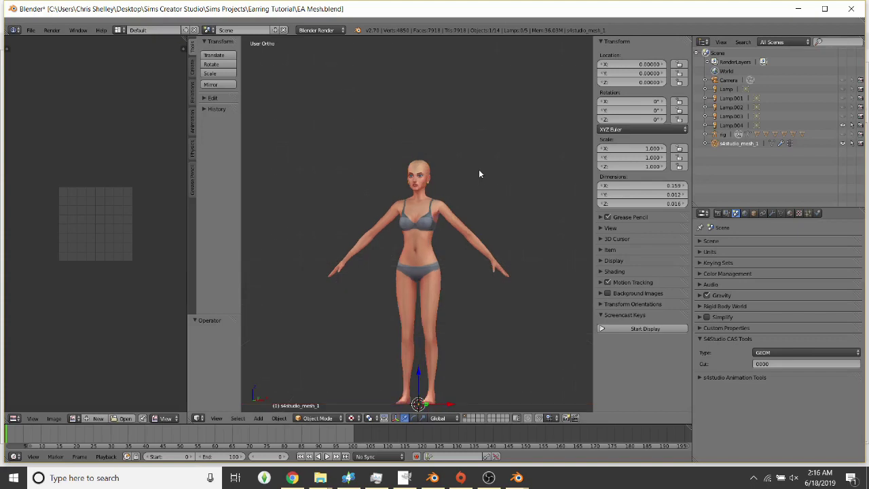
{"action": "key", "text": "KP_Decimal"}
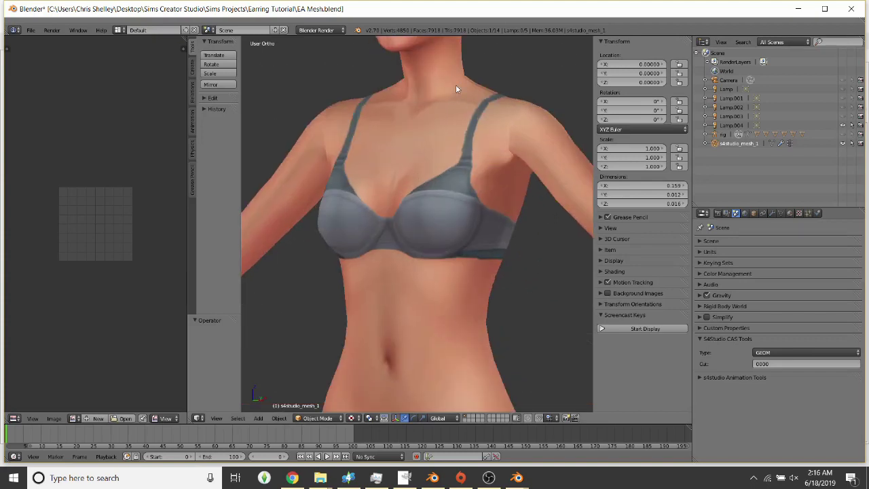
{"action": "left_click", "coordinate": [611, 227]}
{"action": "left_click", "coordinate": [616, 271]}
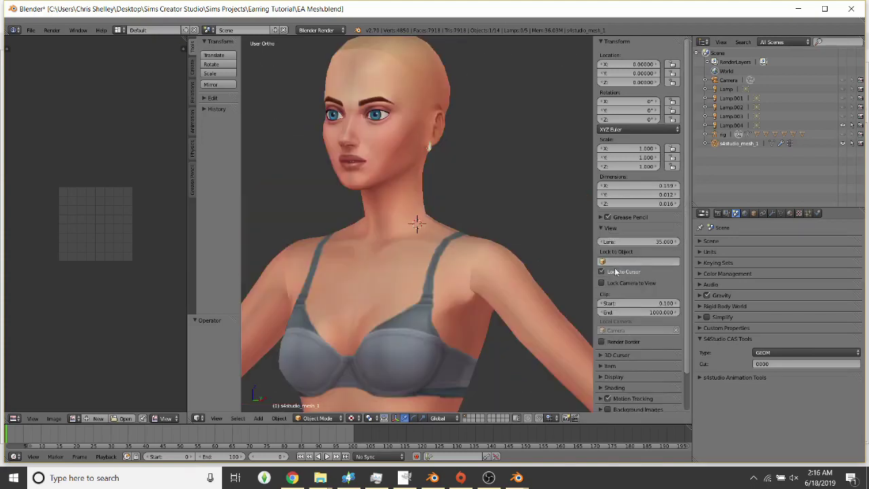
{"action": "middle_click_drag", "start_coordinate": [427, 139], "coordinate": [462, 407]}
{"action": "scroll", "coordinate": [463, 407], "scroll_direction": "up", "scroll_amount": 5}
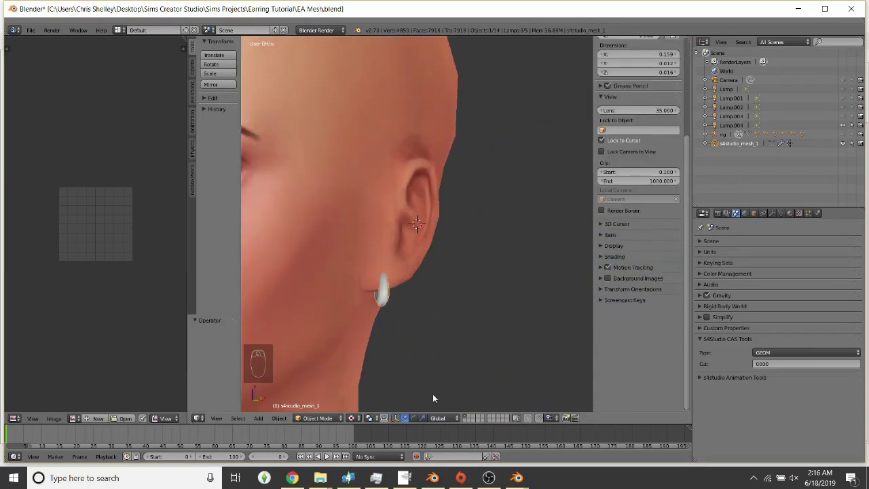
Delete all vertices of the original earrings in s4studio_mesh_1, keeping the empty mesh object
{"action": "key", "text": "Tab"}
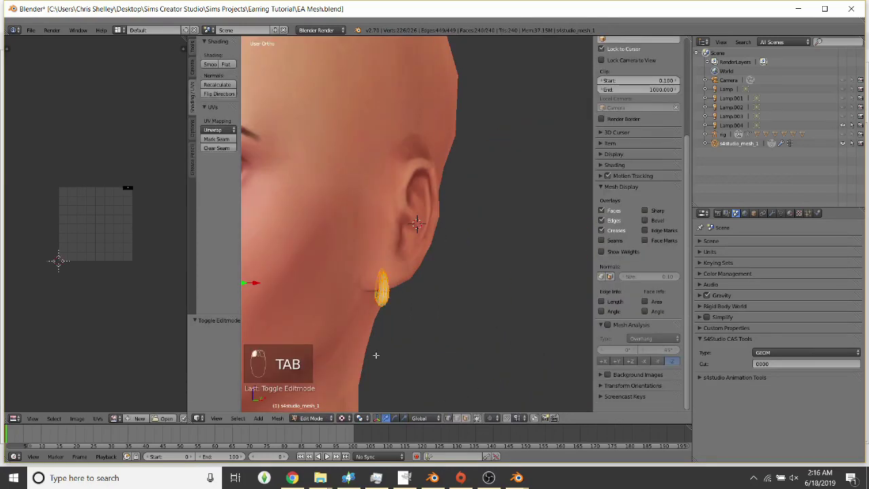
{"action": "middle_click_drag", "start_coordinate": [377, 356], "coordinate": [311, 314]}
{"action": "middle_click_drag", "start_coordinate": [490, 112], "coordinate": [478, 208]}
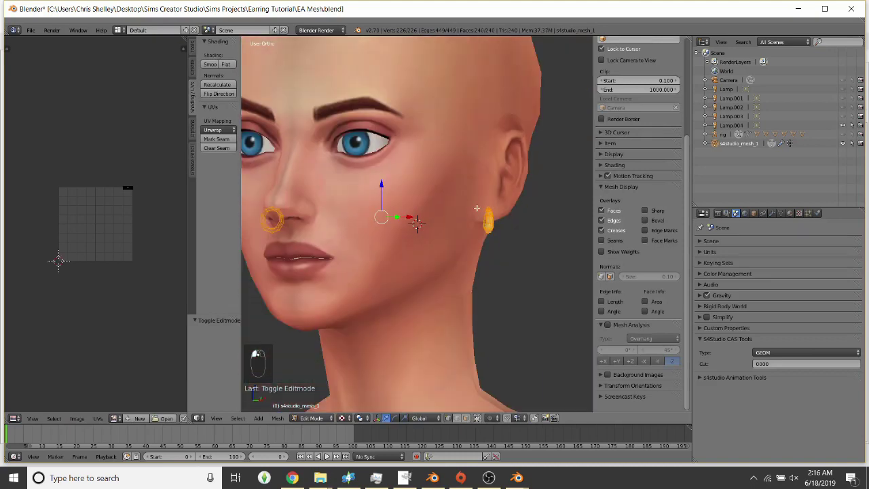
{"action": "key", "text": "g"}
{"action": "left_click", "coordinate": [488, 215]}
{"action": "key", "text": "x"}
{"action": "left_click", "coordinate": [511, 293]}
{"action": "key", "text": "Tab"}
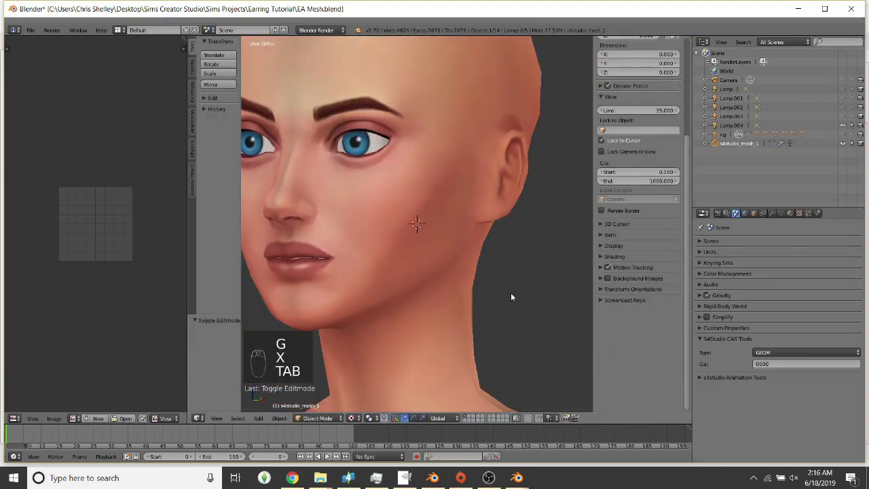
{"action": "middle_click_drag", "start_coordinate": [510, 292], "coordinate": [486, 316]}
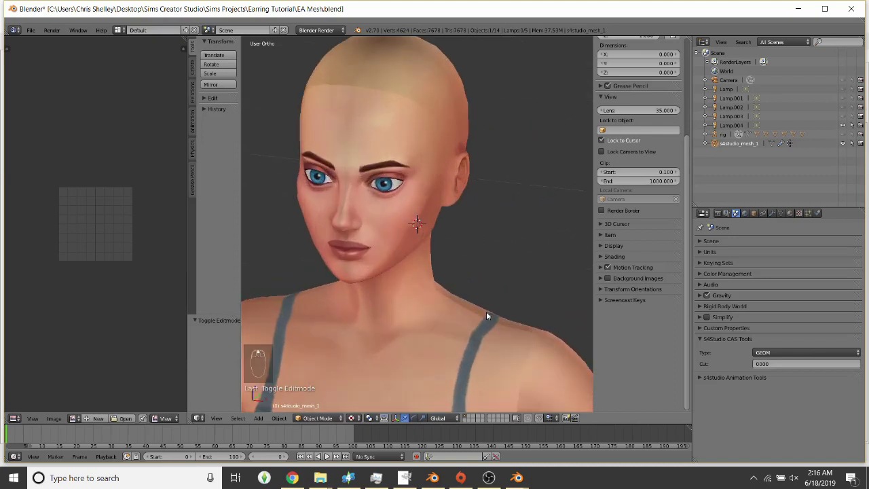
{"action": "key", "text": "KP_1"}
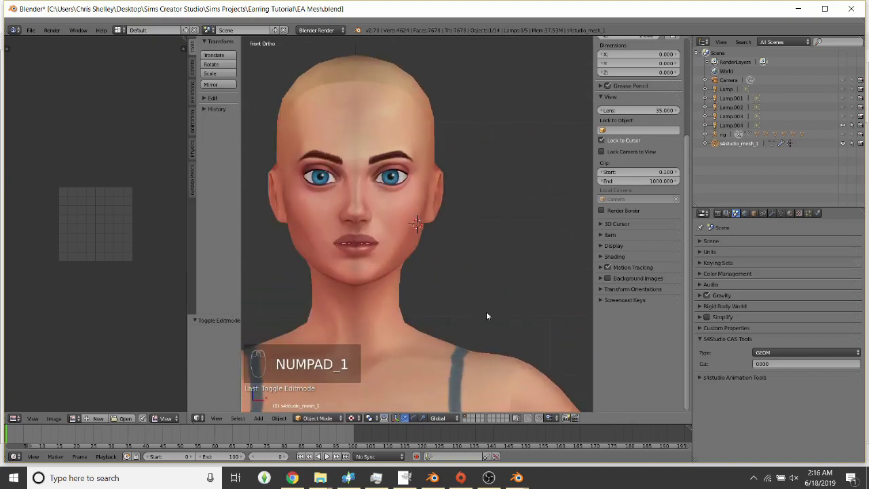
{"action": "key", "text": "KP_6"}
{"action": "key", "text": "KP_6"}
{"action": "key", "text": "KP_6"}
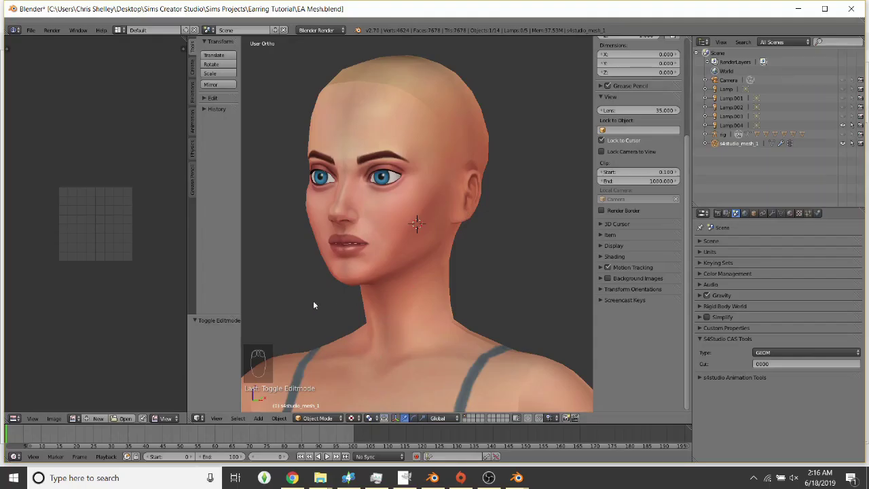
{"action": "scroll", "coordinate": [313, 305], "scroll_direction": "up", "scroll_amount": 3}
{"action": "middle_click_drag", "start_coordinate": [388, 323], "coordinate": [430, 322], "text": "shift"}
{"action": "key", "text": "t"}
{"action": "key", "text": "r"}
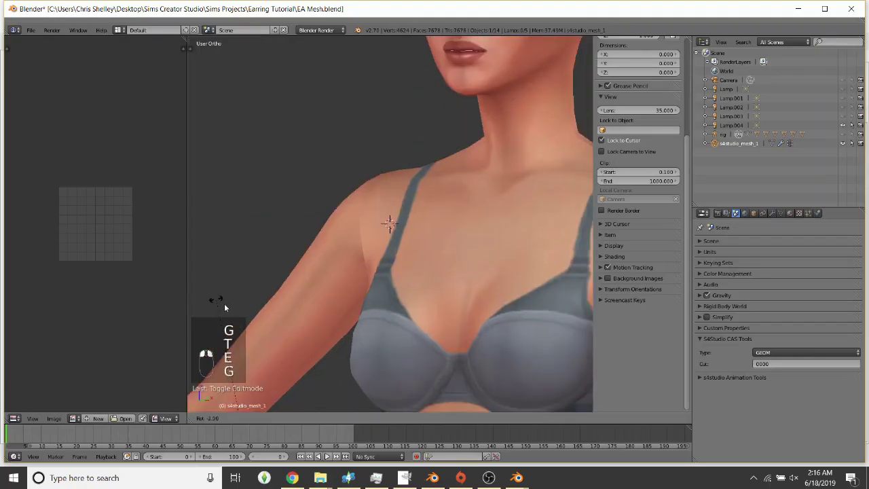
{"action": "key", "text": "s"}
{"action": "key", "text": "w"}
{"action": "key", "text": "q"}
{"action": "key", "text": "e"}
{"action": "key", "text": "t"}
{"action": "key", "text": "e"}
{"action": "key", "text": "r"}
{"action": "scroll", "coordinate": [366, 216], "scroll_direction": "down", "scroll_amount": 8}
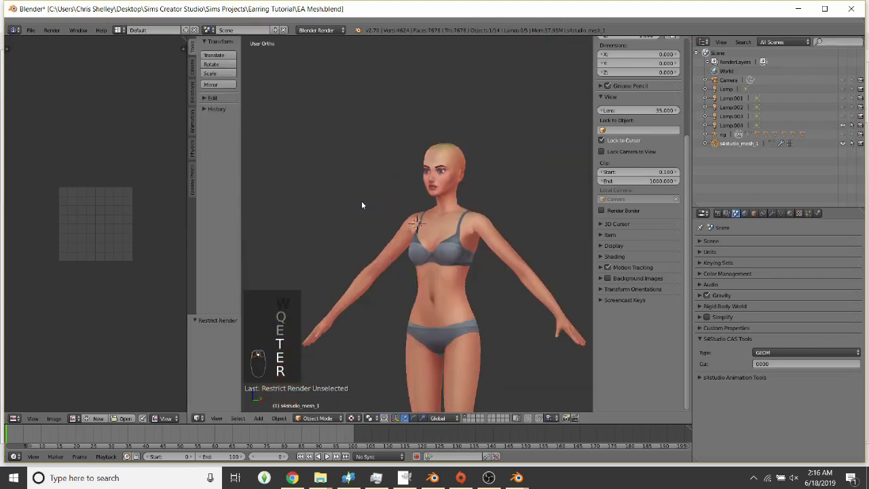
{"action": "scroll", "coordinate": [451, 249], "scroll_direction": "down", "scroll_amount": 5}
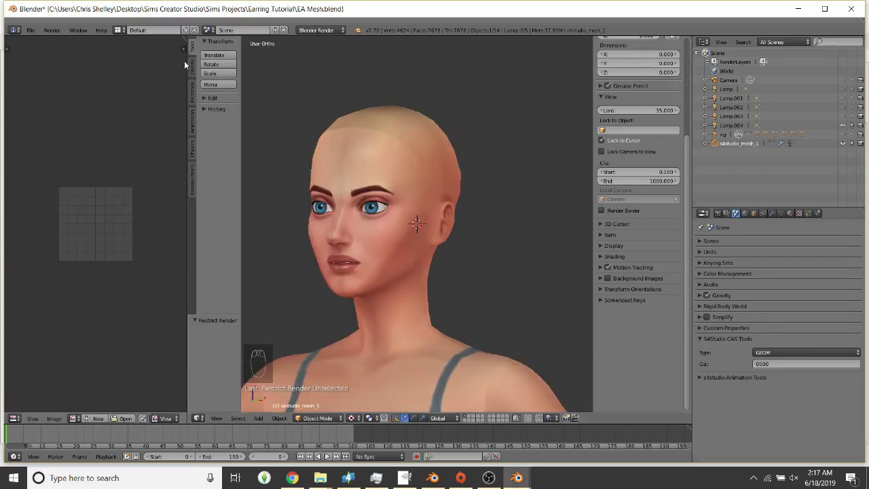
Add a Bezier circle curve at the 3D cursor beside the head
{"action": "left_click", "coordinate": [193, 71]}
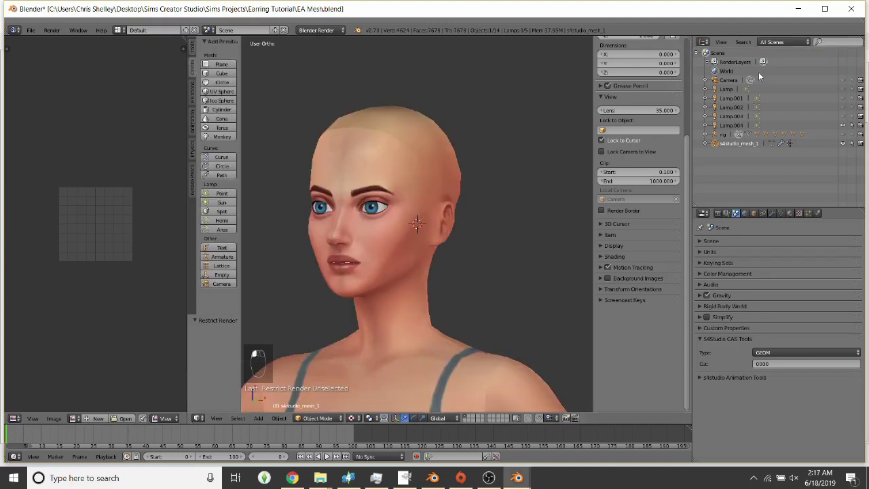
{"action": "left_click", "coordinate": [222, 166]}
{"action": "scroll", "coordinate": [474, 166], "scroll_direction": "down", "scroll_amount": 3}
{"action": "middle_click_drag", "start_coordinate": [470, 159], "coordinate": [518, 305]}
{"action": "scroll", "coordinate": [518, 305], "scroll_direction": "down", "scroll_amount": 2}
{"action": "key", "text": "r"}
{"action": "key", "text": "Escape"}
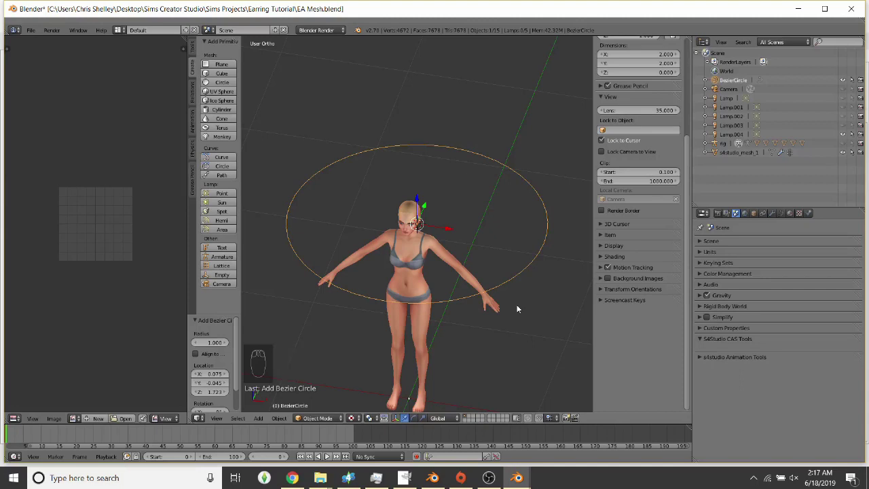
{"action": "left_click", "coordinate": [221, 128]}
{"action": "scroll", "coordinate": [382, 152], "scroll_direction": "down", "scroll_amount": 3}
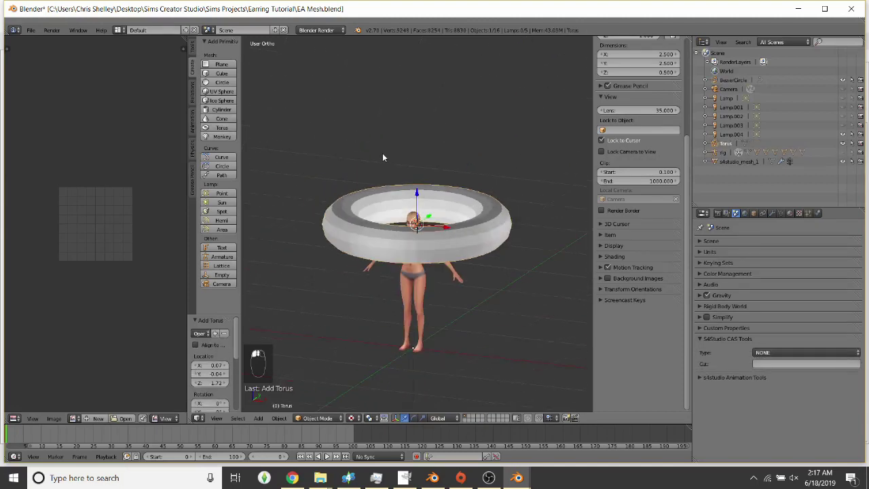
{"action": "middle_click_drag", "start_coordinate": [382, 153], "coordinate": [396, 214]}
{"action": "key", "text": "ctrl+z"}
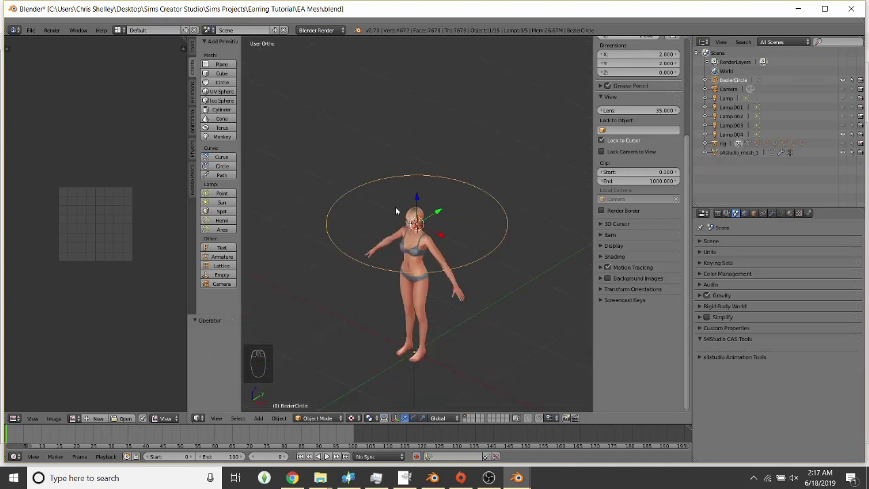
Rotate the Bezier circle 90° around the X axis and 90° around the Z axis
{"action": "key", "text": "r"}
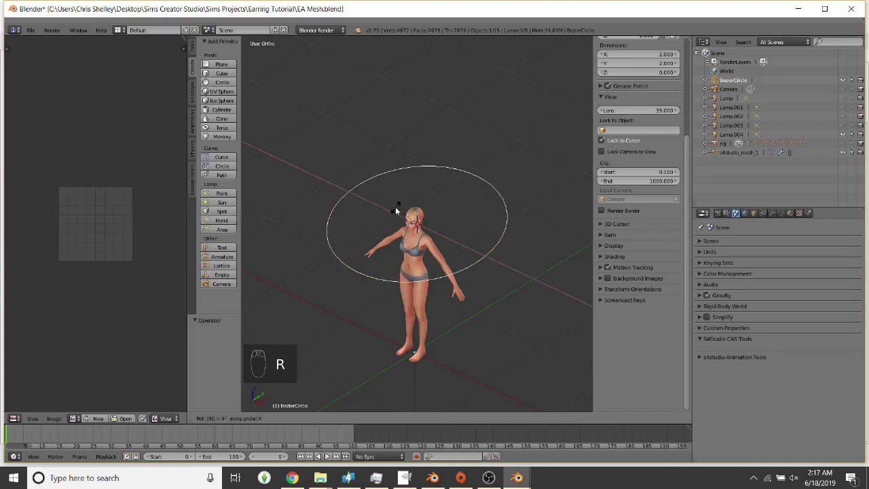
{"action": "key", "text": "x"}
{"action": "key", "text": "9"}
{"action": "key", "text": "0"}
{"action": "key", "text": "Return"}
{"action": "key", "text": "KP_1"}
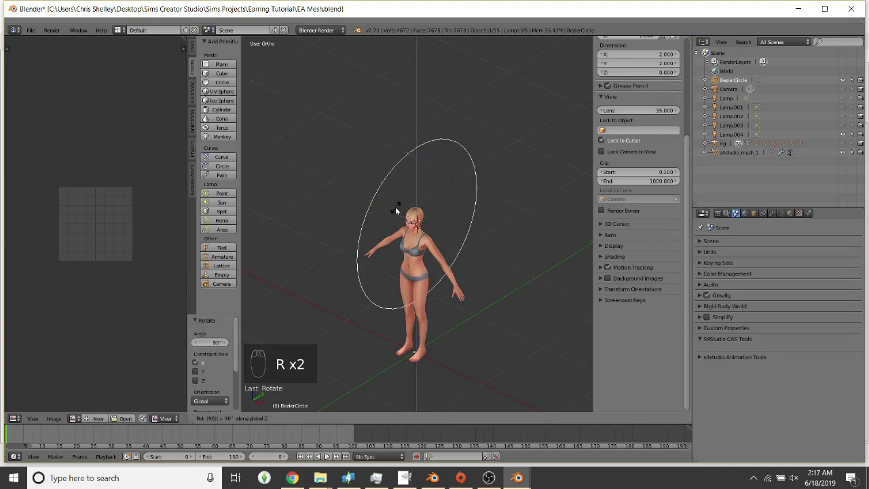
{"action": "key", "text": "Return"}
Scale the Bezier circle down to earring size, about 0.019 across
{"action": "key", "text": "s"}
{"action": "left_click", "coordinate": [474, 342]}
{"action": "key", "text": "s"}
{"action": "left_click", "coordinate": [423, 271]}
{"action": "scroll", "coordinate": [423, 271], "scroll_direction": "up", "scroll_amount": 3}
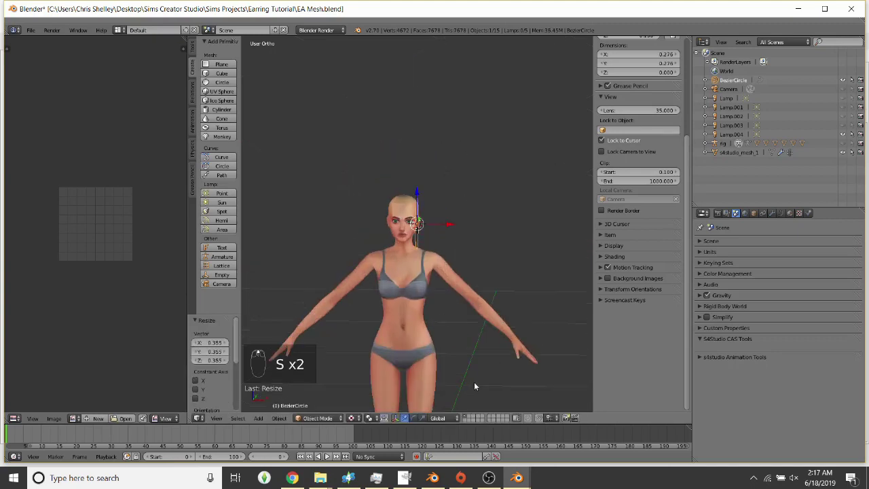
{"action": "key", "text": "s"}
{"action": "left_click", "coordinate": [474, 381]}
{"action": "key", "text": "s"}
{"action": "scroll", "coordinate": [415, 233], "scroll_direction": "up", "scroll_amount": 3}
{"action": "middle_click_drag", "start_coordinate": [416, 235], "coordinate": [448, 210]}
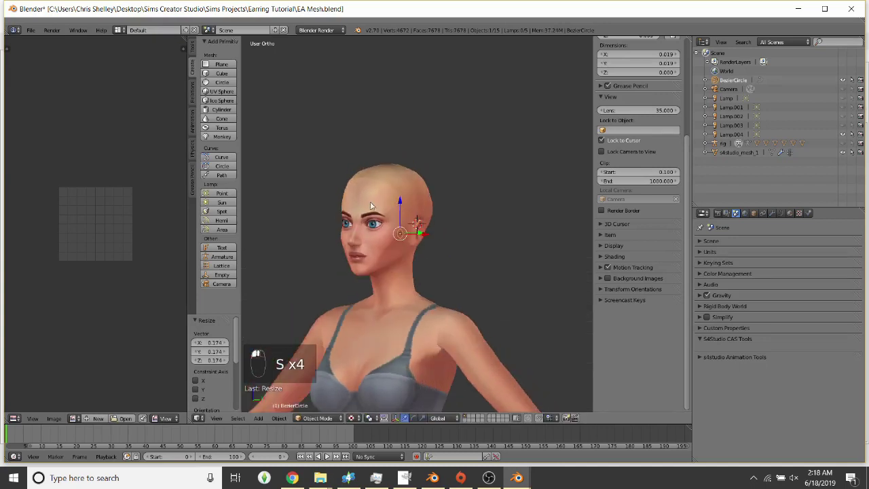
Move the Bezier circle to hang from the earlobe and enlarge it to about 0.026 across
{"action": "scroll", "coordinate": [421, 231], "scroll_direction": "up", "scroll_amount": 5}
{"action": "key", "text": "g"}
{"action": "left_click", "coordinate": [447, 331]}
{"action": "middle_click_drag", "start_coordinate": [447, 326], "coordinate": [437, 221]}
{"action": "key", "text": "g"}
{"action": "left_click", "coordinate": [423, 319]}
{"action": "key", "text": "s"}
{"action": "left_click", "coordinate": [474, 303]}
{"action": "scroll", "coordinate": [402, 267], "scroll_direction": "up", "scroll_amount": 5}
Shift the circle along the X axis into the earlobe, rotate it slightly around the Z axis, and deselect it
{"action": "key", "text": "g"}
{"action": "key", "text": "x"}
{"action": "left_click", "coordinate": [374, 258]}
{"action": "key", "text": "r"}
{"action": "key", "text": "z"}
{"action": "left_click", "coordinate": [476, 271]}
{"action": "key", "text": "a"}
{"action": "key", "text": "a"}
{"action": "key", "text": "Tab"}
{"action": "key", "text": "Tab"}
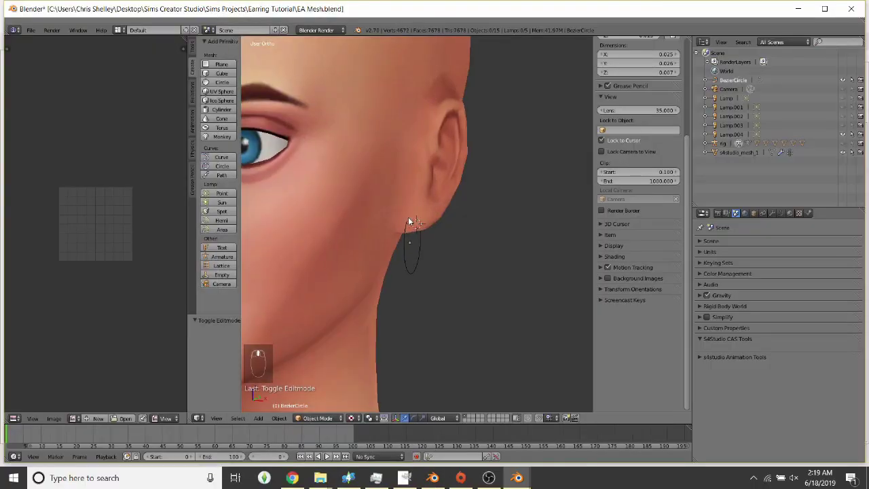
Open the Bezier circle at the earlobe for editing its control points
{"action": "scroll", "coordinate": [422, 220], "scroll_direction": "up", "scroll_amount": 8}
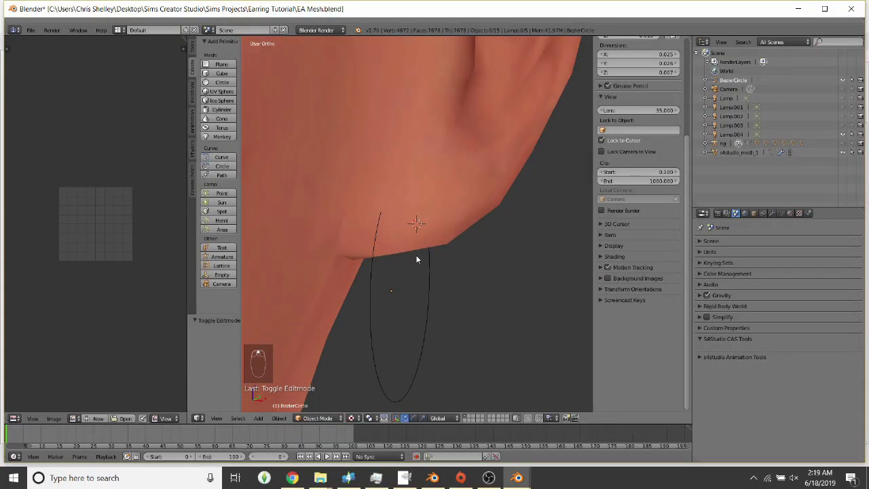
{"action": "key", "text": "Tab"}
{"action": "middle_click_drag", "start_coordinate": [417, 258], "coordinate": [425, 236]}
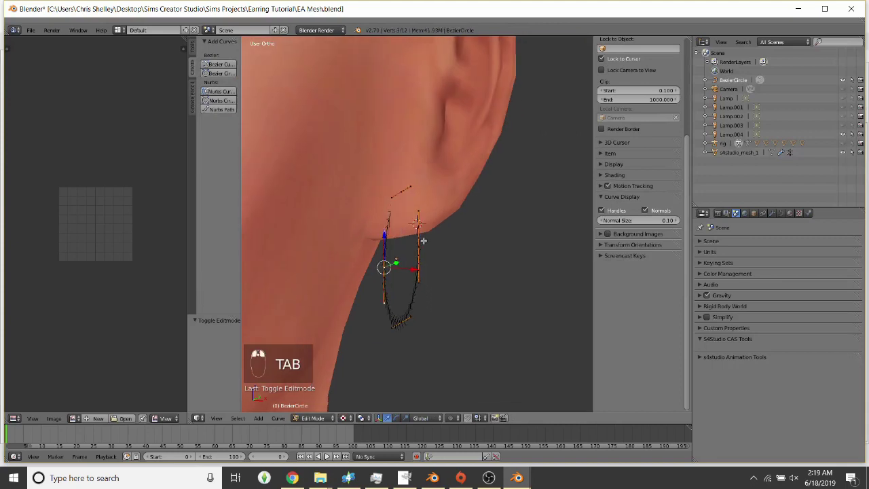
{"action": "left_click_drag", "start_coordinate": [403, 267], "coordinate": [430, 281]}
{"action": "middle_click_drag", "start_coordinate": [430, 281], "coordinate": [460, 277]}
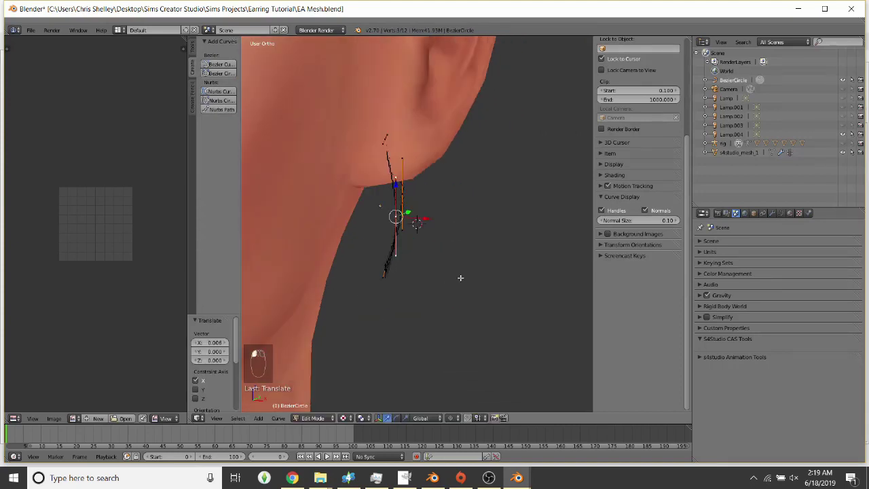
{"action": "key", "text": "ctrl+z"}
{"action": "key", "text": "ctrl+z"}
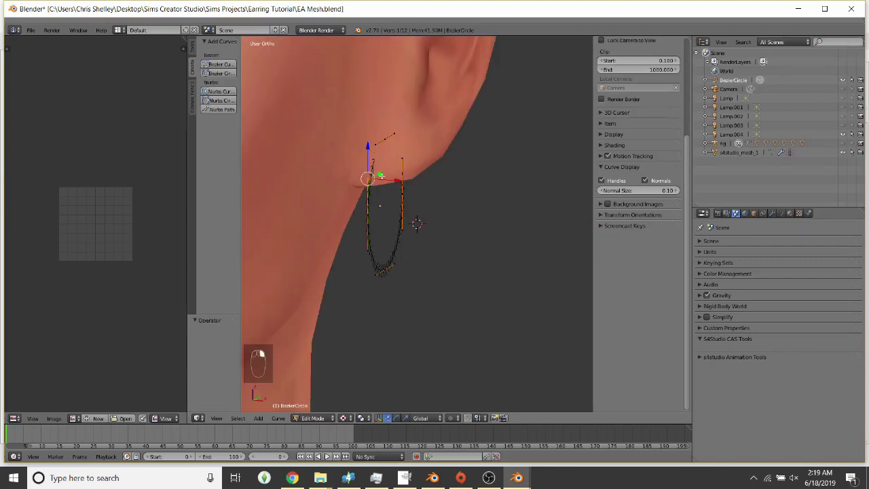
{"action": "left_click_drag", "start_coordinate": [389, 180], "coordinate": [326, 196]}
{"action": "key", "text": "ctrl+z"}
{"action": "key", "text": "ctrl+z"}
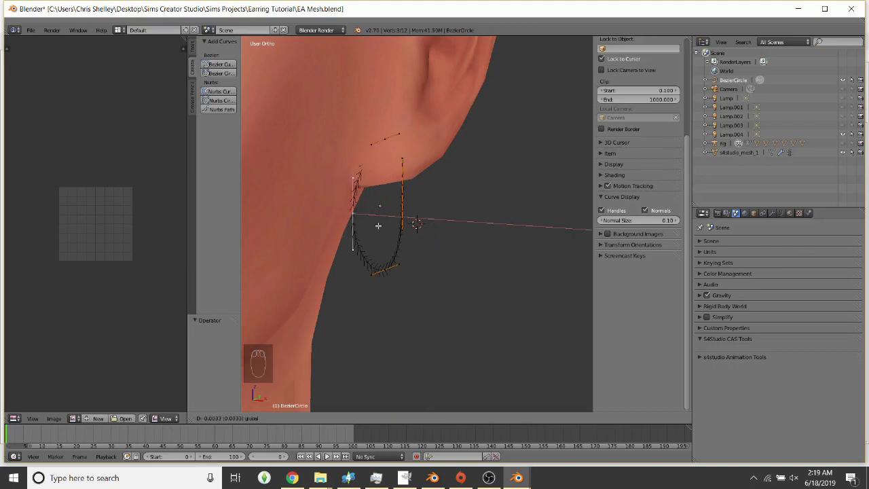
{"action": "key", "text": "ctrl+z"}
Select all control points of the circle, set the curve's fill to Full, and give it a bevel depth of 0.155
{"action": "left_click", "coordinate": [781, 213]}
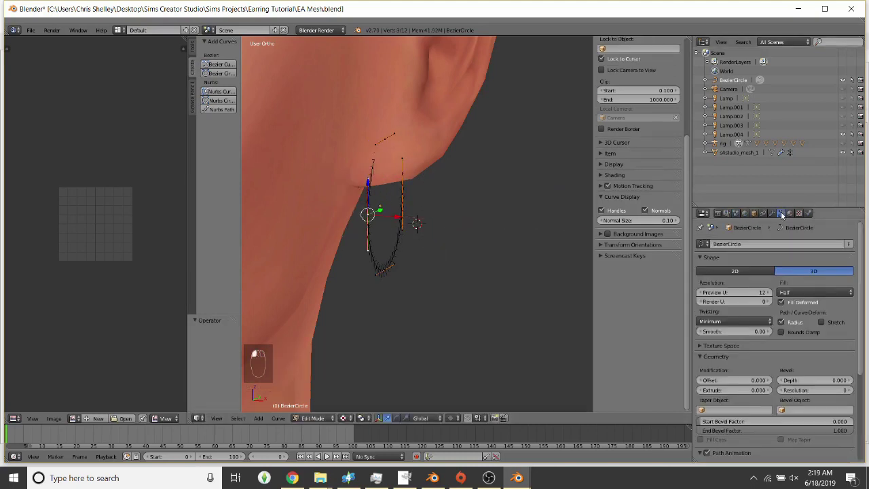
{"action": "key", "text": "a"}
{"action": "key", "text": "a"}
{"action": "key", "text": "a"}
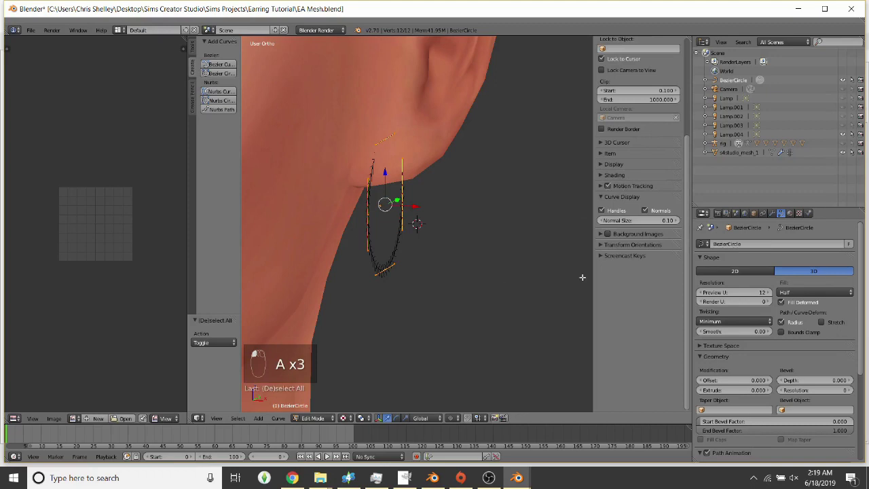
{"action": "left_click", "coordinate": [786, 292]}
{"action": "left_click", "coordinate": [785, 281]}
{"action": "left_click_drag", "start_coordinate": [812, 380], "coordinate": [846, 380]}
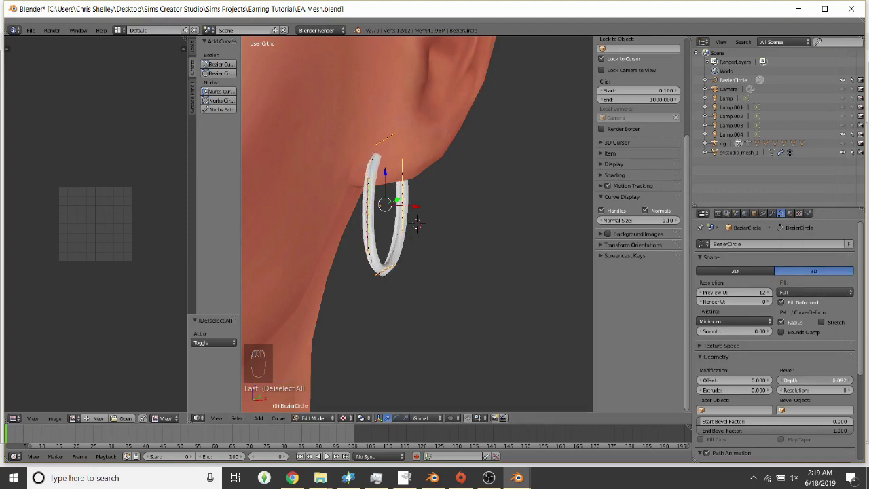
Set the hoop's bevel resolution to 1
{"action": "middle_click_drag", "start_coordinate": [591, 304], "coordinate": [468, 301]}
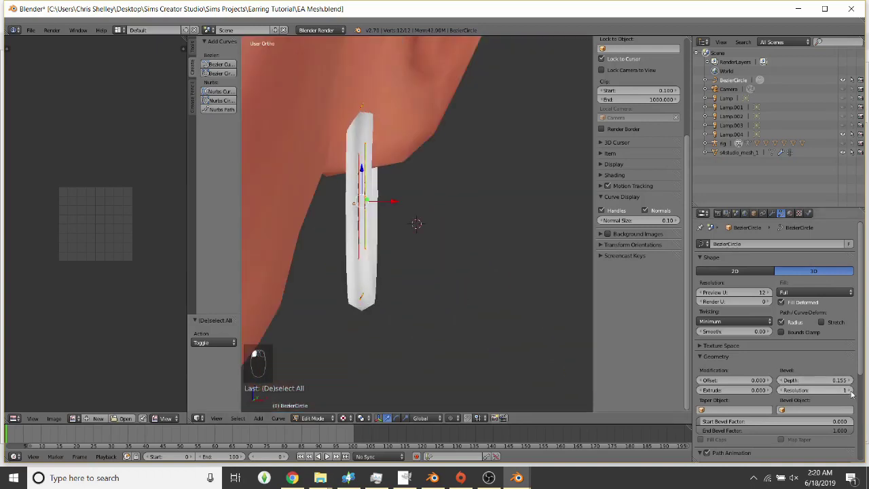
{"action": "key", "text": "Tab"}
{"action": "key", "text": "Tab"}
{"action": "left_click", "coordinate": [781, 391]}
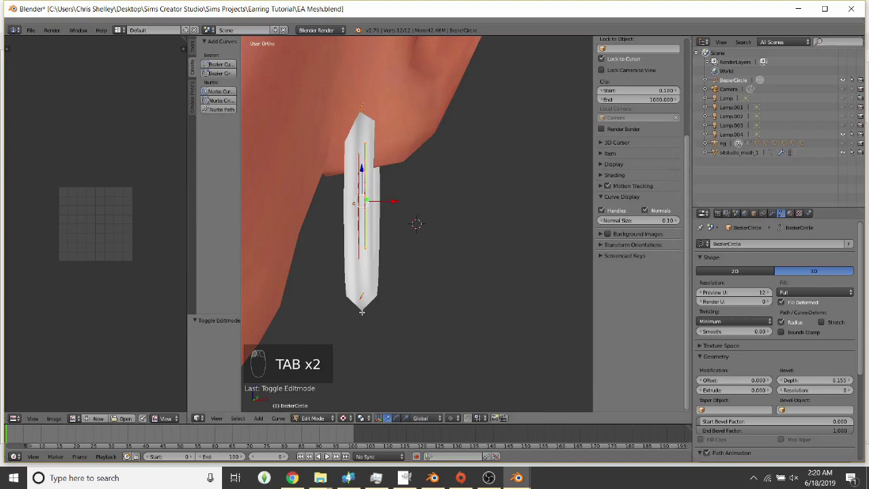
{"action": "left_click", "coordinate": [850, 390]}
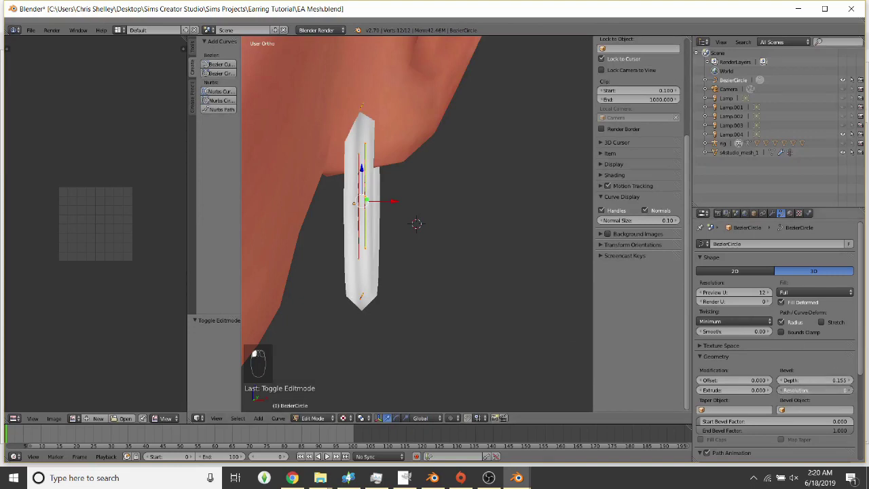
Set the bottom control point's radius to about 1.43 and slightly thicken the hoop at its two side points
{"action": "middle_click_drag", "start_coordinate": [496, 346], "coordinate": [417, 308]}
{"action": "right_click", "coordinate": [399, 333]}
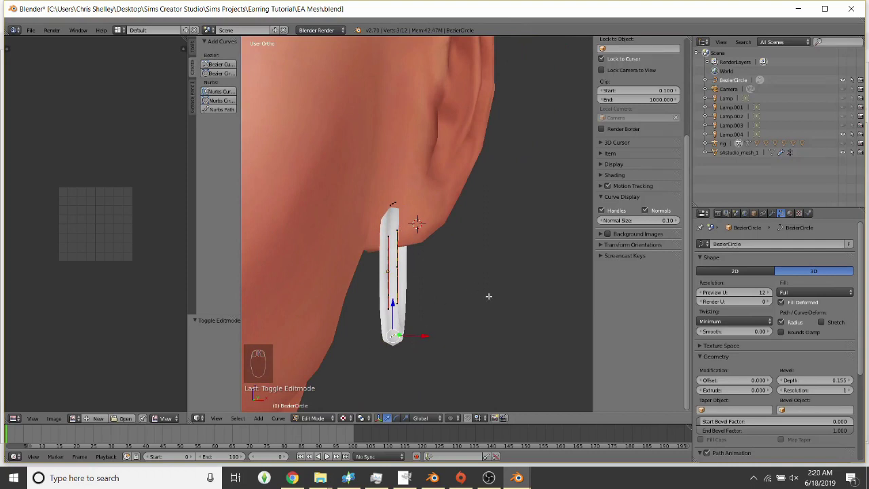
{"action": "scroll", "coordinate": [639, 129], "scroll_direction": "up", "scroll_amount": 2}
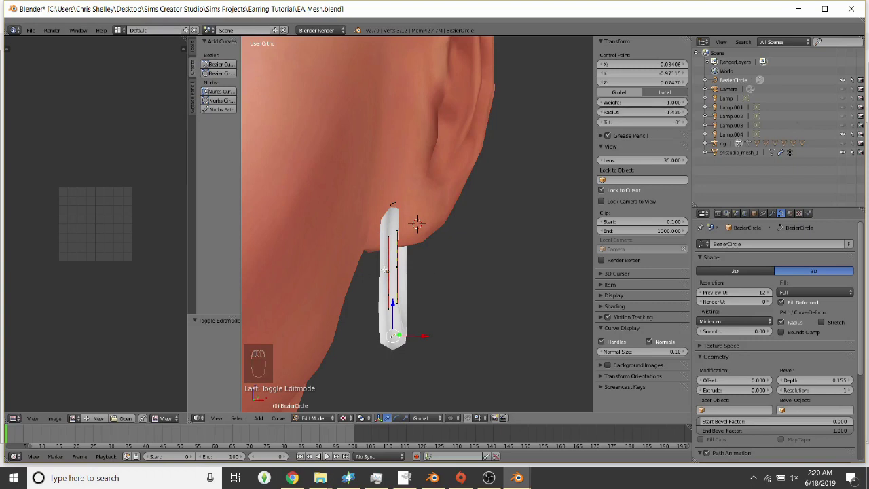
{"action": "middle_click_drag", "start_coordinate": [381, 271], "coordinate": [462, 272]}
{"action": "key", "text": "a"}
{"action": "key", "text": "a"}
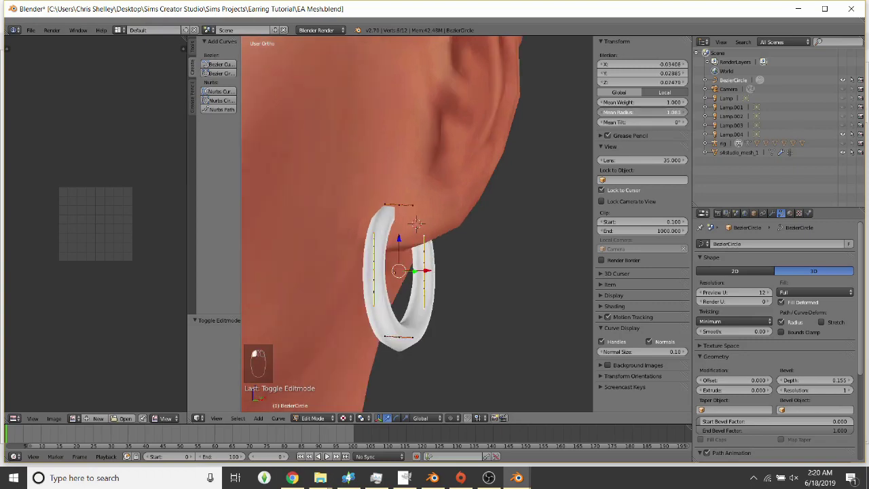
Taper the hoop at its top control point by reducing that point's radius to about 0.145
{"action": "right_click", "coordinate": [399, 204]}
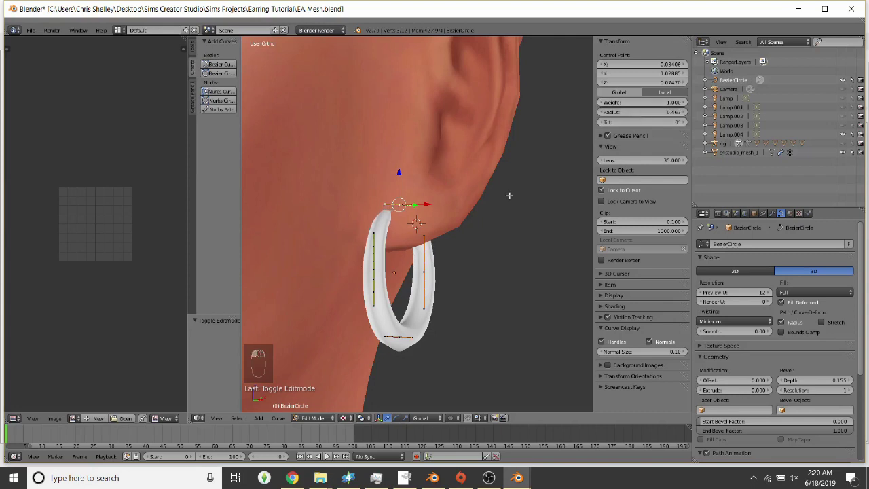
{"action": "key", "text": "Tab"}
{"action": "key", "text": "Tab"}
{"action": "key", "text": "Tab"}
{"action": "key", "text": "Tab"}
{"action": "right_click", "coordinate": [390, 194]}
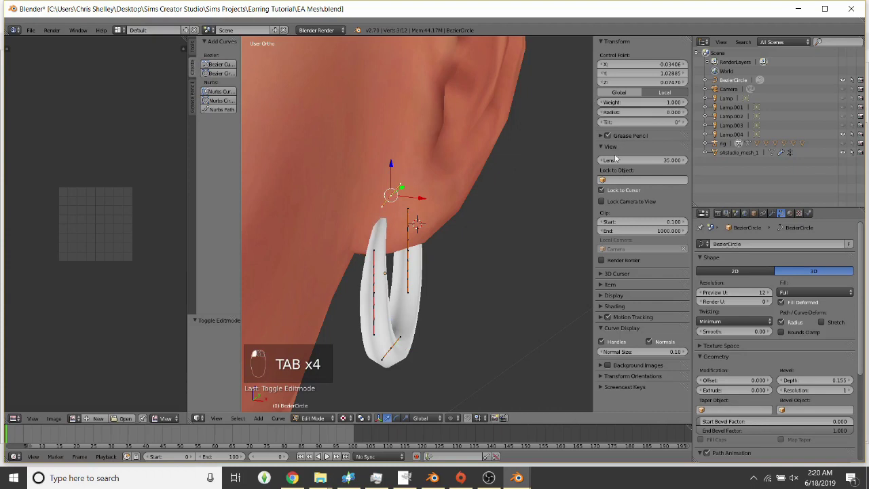
{"action": "middle_click_drag", "start_coordinate": [417, 224], "coordinate": [516, 258]}
Examine the tapered hoop's fit on the ear from the front and the side of the head
{"action": "key", "text": "Tab"}
{"action": "key", "text": "KP_1"}
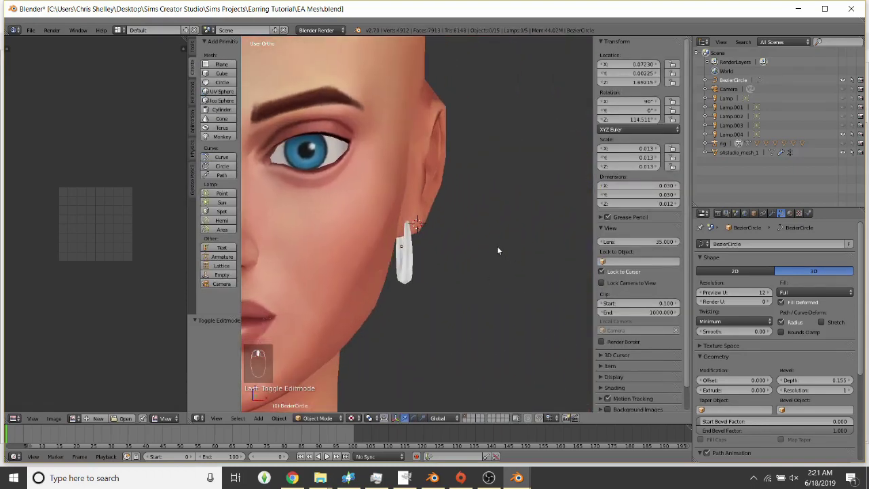
{"action": "key", "text": "Tab"}
{"action": "key", "text": "KP_6"}
{"action": "key", "text": "KP_6"}
{"action": "key", "text": "KP_6"}
{"action": "key", "text": "KP_6"}
{"action": "key", "text": "KP_6"}
{"action": "key", "text": "KP_6"}
{"action": "key", "text": "KP_6"}
{"action": "key", "text": "KP_6"}
{"action": "key", "text": "KP_6"}
{"action": "key", "text": "KP_6"}
{"action": "key", "text": "KP_6"}
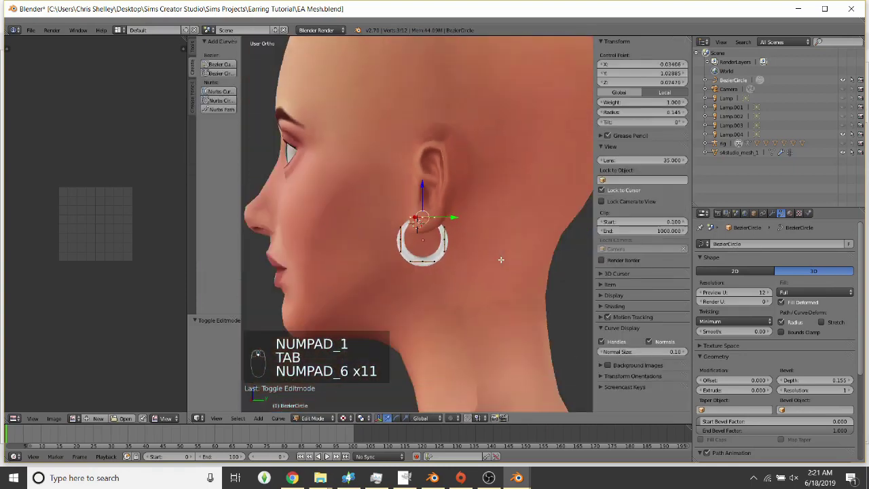
Scale all the hoop's control points down to about 0.764 and raise the hoop back up into the earlobe
{"action": "middle_click_drag", "start_coordinate": [499, 254], "coordinate": [523, 330]}
{"action": "key", "text": "a"}
{"action": "key", "text": "a"}
{"action": "key", "text": "a"}
{"action": "key", "text": "a"}
{"action": "key", "text": "a"}
{"action": "key", "text": "s"}
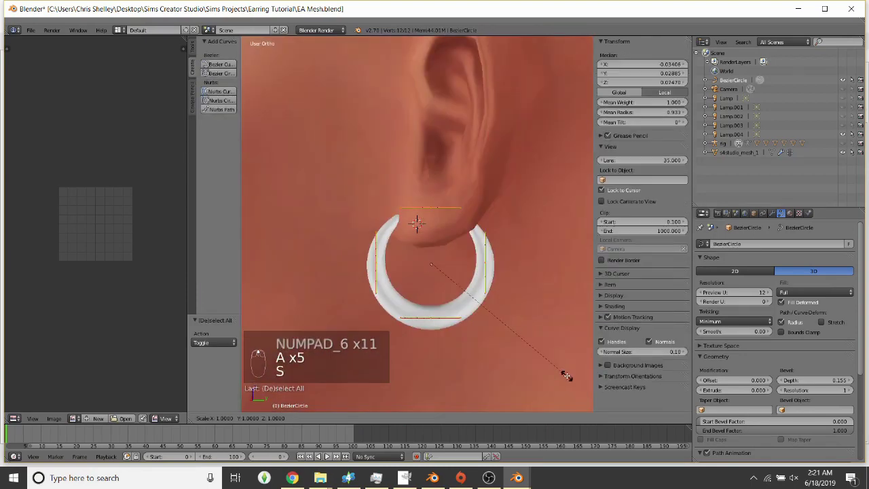
{"action": "left_click", "coordinate": [537, 347]}
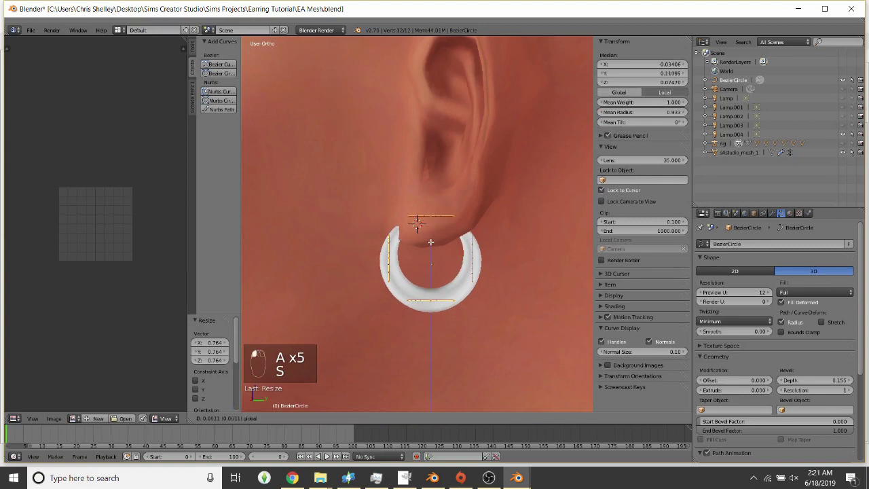
{"action": "key", "text": "Tab"}
Select the hoop curve as an object and convert it to a mesh
{"action": "scroll", "coordinate": [522, 202], "scroll_direction": "up", "scroll_amount": 2}
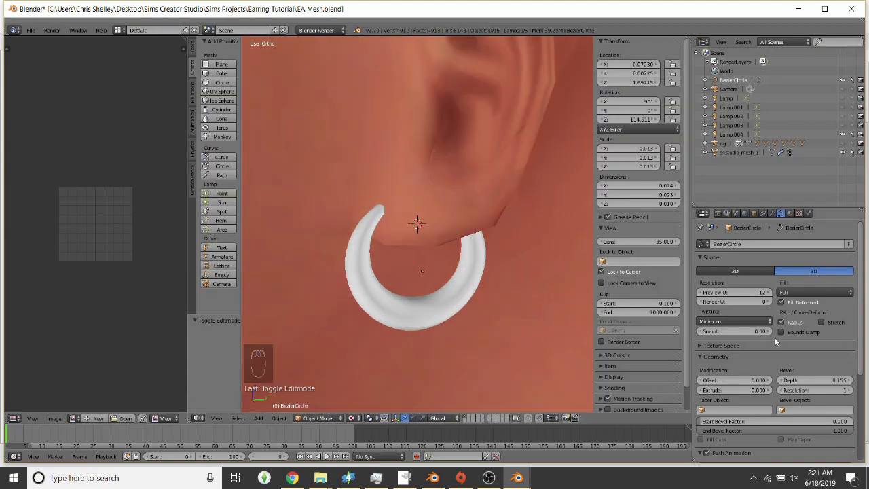
{"action": "left_click", "coordinate": [730, 80]}
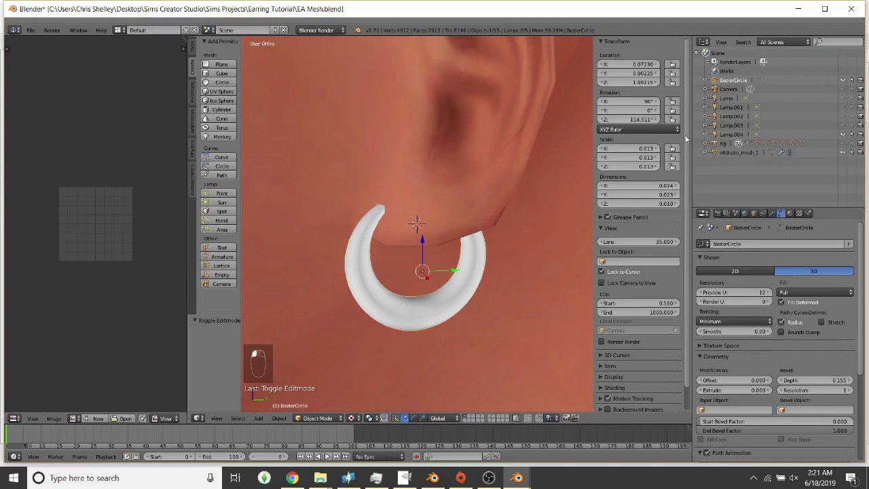
{"action": "key", "text": "alt+c"}
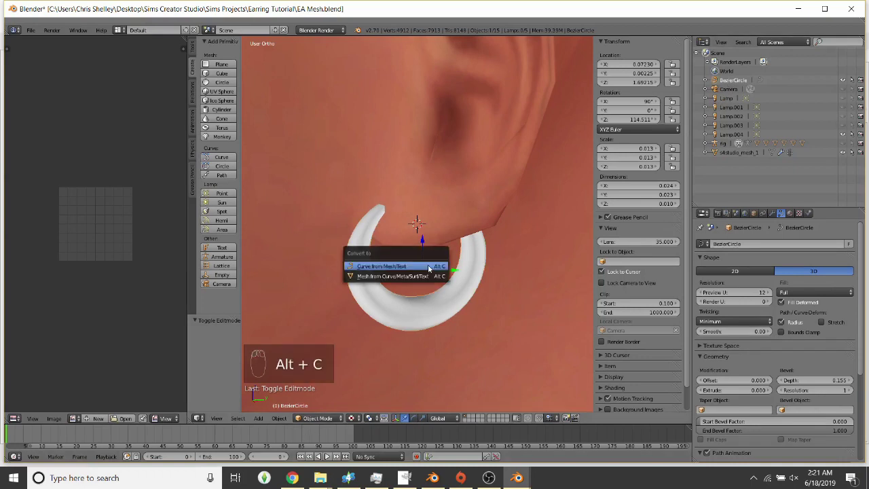
{"action": "key", "text": "alt+c"}
{"action": "left_click", "coordinate": [418, 197]}
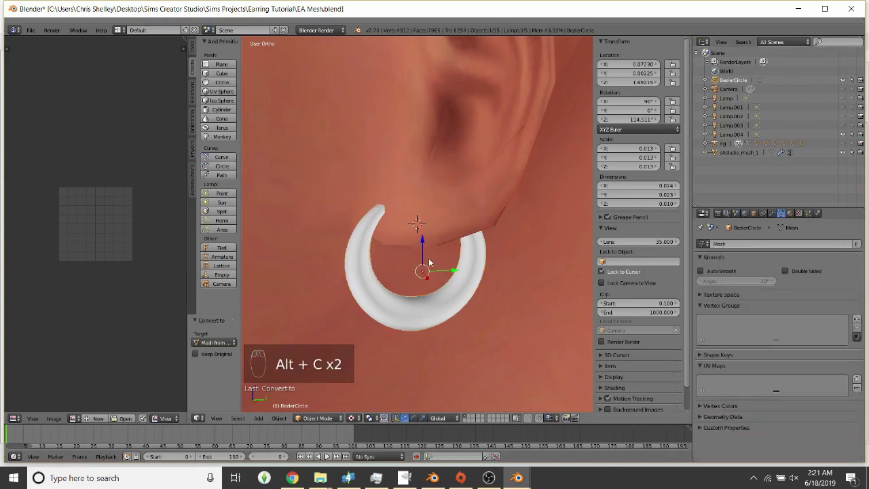
Circle-select the upper section of the hoop mesh hidden inside the earlobe and delete it
{"action": "key", "text": "Tab"}
{"action": "key", "text": "a"}
{"action": "key", "text": "a"}
{"action": "key", "text": "a"}
{"action": "middle_click_drag", "start_coordinate": [417, 203], "coordinate": [521, 255]}
{"action": "key", "text": "Tab"}
{"action": "key", "text": "Tab"}
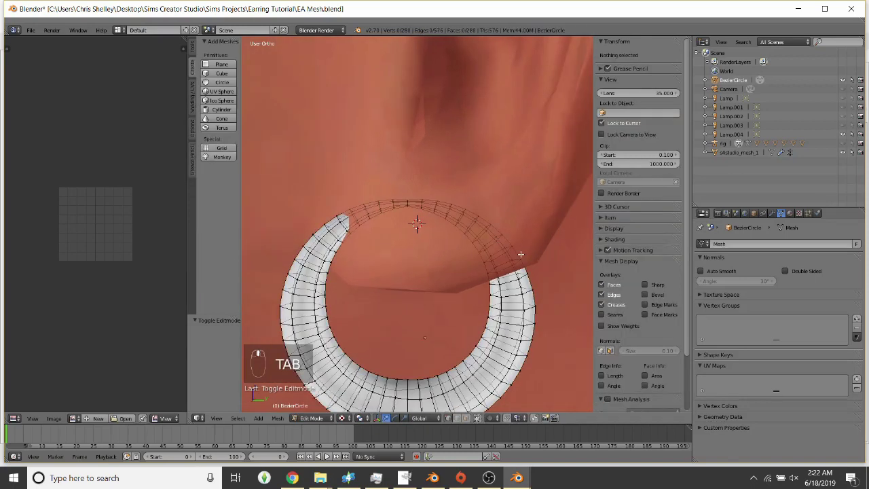
{"action": "key", "text": "c"}
{"action": "left_click_drag", "start_coordinate": [419, 212], "coordinate": [369, 203]}
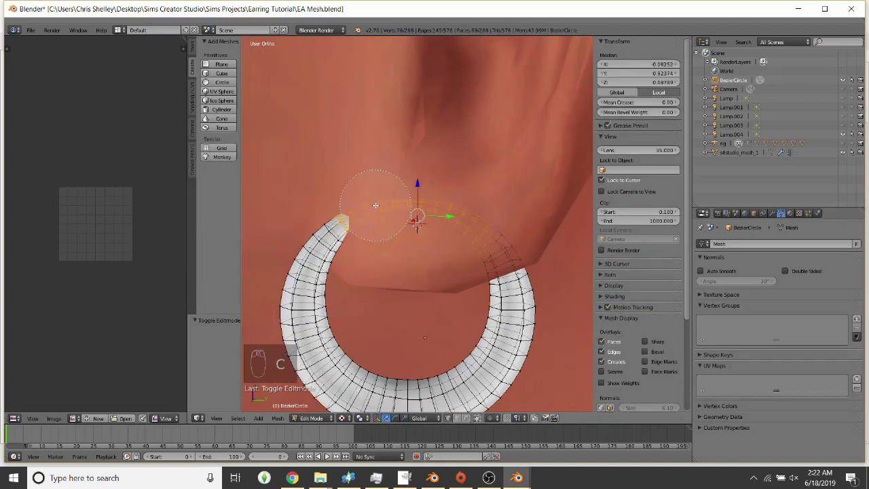
{"action": "right_click", "coordinate": [366, 200]}
{"action": "mouse_move", "coordinate": [435, 258]}
{"action": "middle_mouse_down"}
{"action": "mouse_move", "coordinate": [499, 272]}
{"action": "mouse_move", "coordinate": [412, 194]}
{"action": "mouse_move", "coordinate": [417, 226]}
{"action": "middle_mouse_up"}
{"action": "key", "text": "c"}
{"action": "right_click", "coordinate": [413, 194]}
{"action": "key", "text": "x"}
{"action": "left_click", "coordinate": [388, 199]}
{"action": "key", "text": "Tab"}
{"action": "key", "text": "Tab"}
Select the open rim at the hoop's rear end and fill it with a face
{"action": "mouse_move", "coordinate": [388, 199]}
{"action": "middle_mouse_down"}
{"action": "mouse_move", "coordinate": [446, 227]}
{"action": "mouse_move", "coordinate": [456, 252]}
{"action": "middle_mouse_up"}
{"action": "key", "text": "a"}
{"action": "key", "text": "a"}
{"action": "key", "text": "c"}
{"action": "left_click", "coordinate": [409, 248]}
{"action": "right_click", "coordinate": [399, 251]}
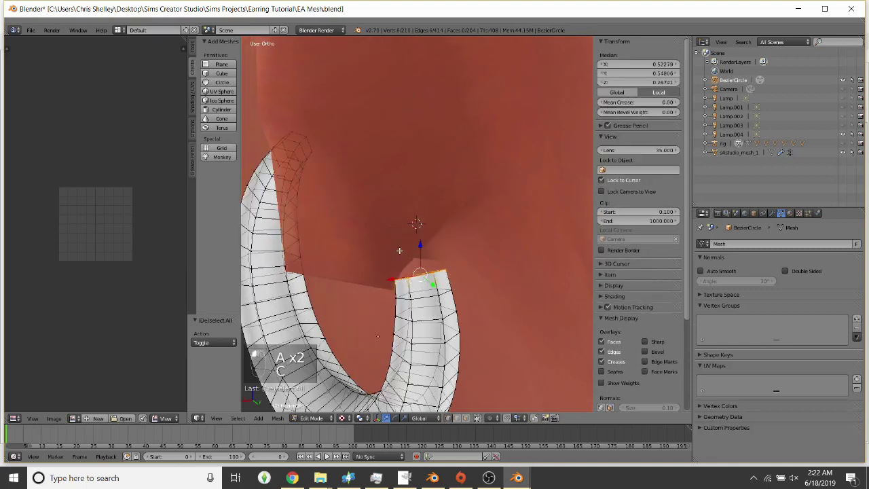
{"action": "key", "text": "f"}
{"action": "middle_click_drag", "start_coordinate": [400, 251], "coordinate": [430, 235]}
{"action": "key", "text": "Tab"}
{"action": "key", "text": "Tab"}
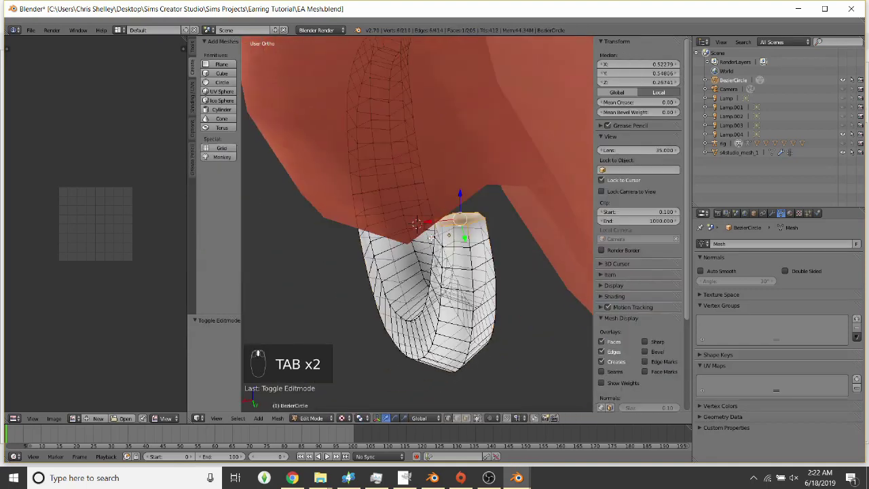
Split the edges around the new end cap with Edge Split and inspect the rear end
{"action": "key", "text": "ctrl+e"}
{"action": "left_click", "coordinate": [415, 390]}
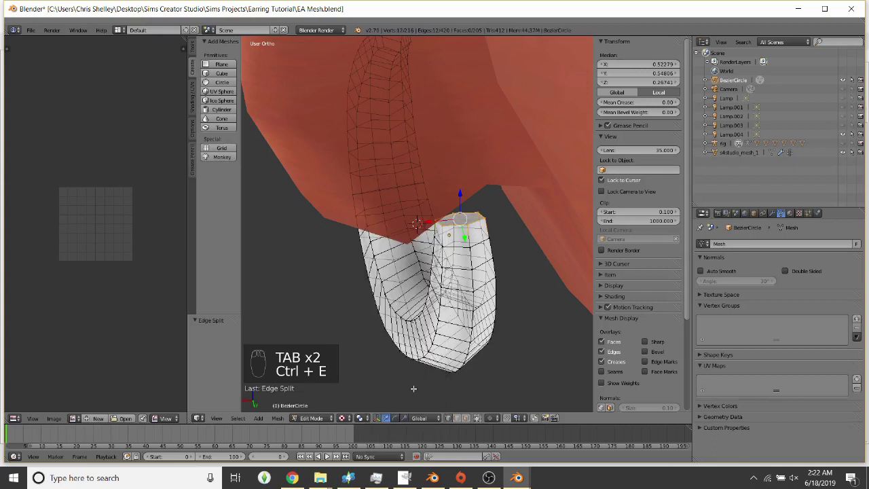
{"action": "key", "text": "Tab"}
{"action": "scroll", "coordinate": [431, 308], "scroll_direction": "up", "scroll_amount": 3}
{"action": "scroll", "coordinate": [430, 308], "scroll_direction": "down", "scroll_amount": 2}
{"action": "middle_click_drag", "start_coordinate": [410, 308], "coordinate": [449, 218]}
{"action": "scroll", "coordinate": [413, 320], "scroll_direction": "up", "scroll_amount": 2}
{"action": "key", "text": "Tab"}
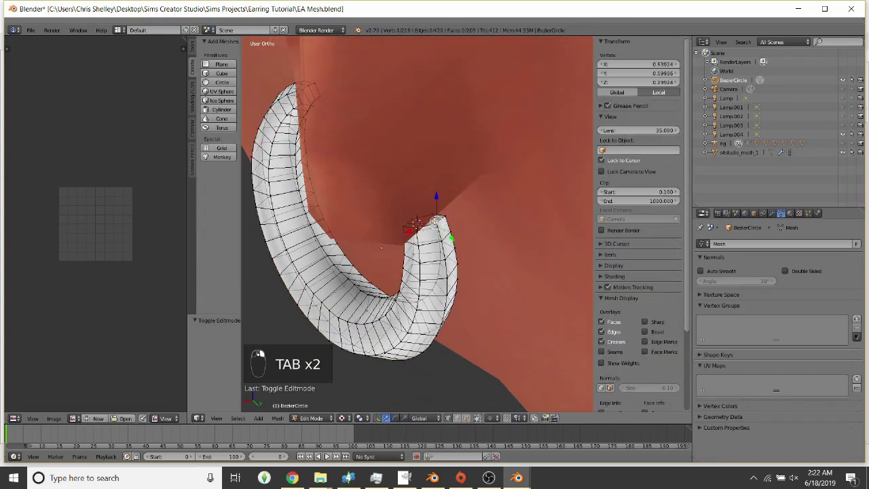
Try moving a single rim vertex at the hoop's rear end to test the split cap
{"action": "key", "text": "g"}
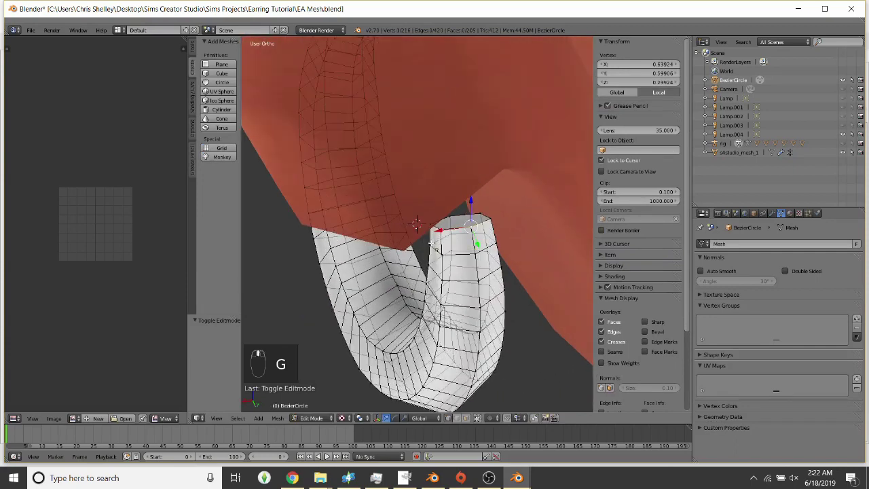
{"action": "key", "text": "g"}
{"action": "key", "text": "g"}
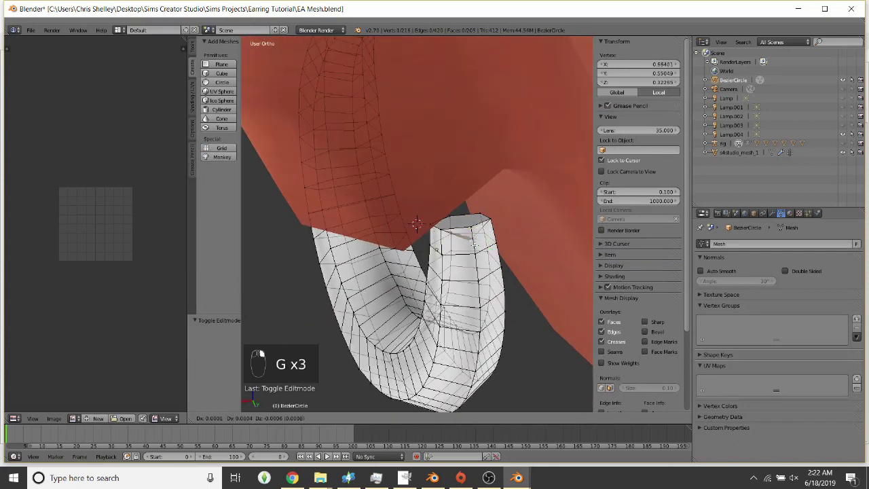
Select the open rim at the hoop's front end and rotate it about 13.9° around Z and about -37° around X
{"action": "key", "text": "a"}
{"action": "middle_click_drag", "start_coordinate": [416, 224], "coordinate": [455, 200]}
{"action": "key", "text": "c"}
{"action": "left_click", "coordinate": [447, 190]}
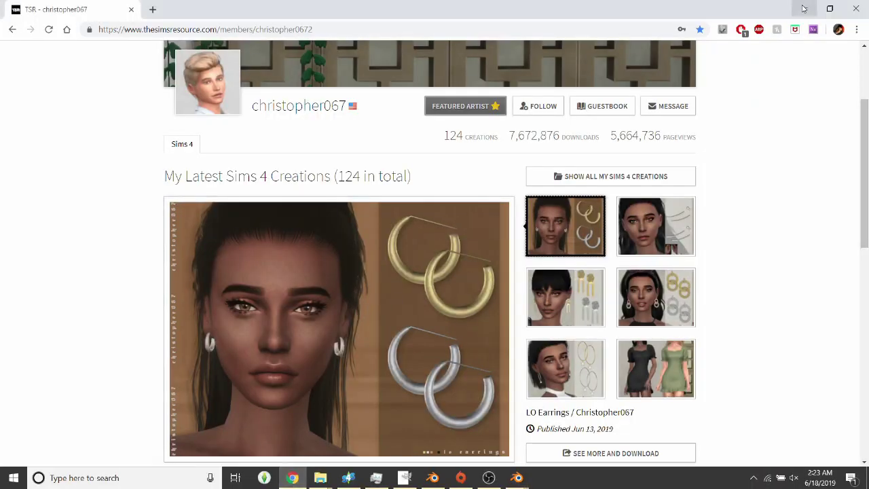
{"action": "left_click", "coordinate": [804, 8]}
{"action": "scroll", "coordinate": [453, 188], "scroll_direction": "up", "scroll_amount": 4}
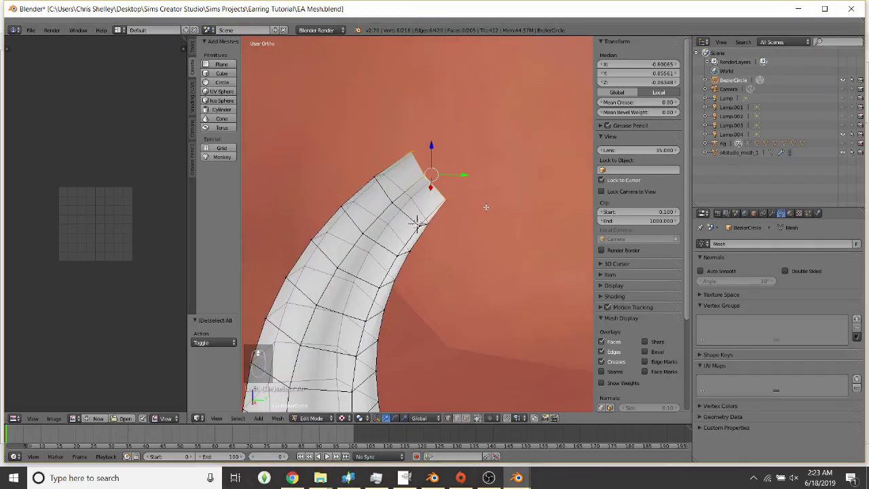
{"action": "key", "text": "r"}
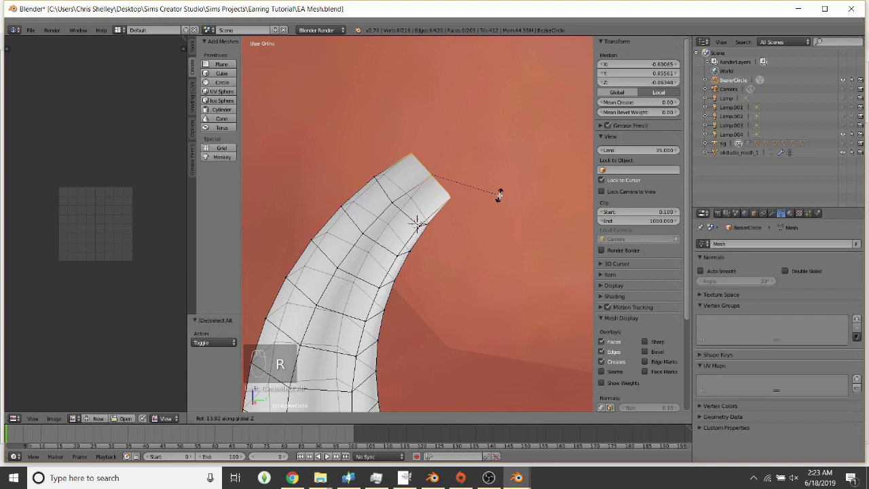
{"action": "left_click", "coordinate": [500, 195]}
{"action": "key", "text": "r"}
{"action": "key", "text": "x"}
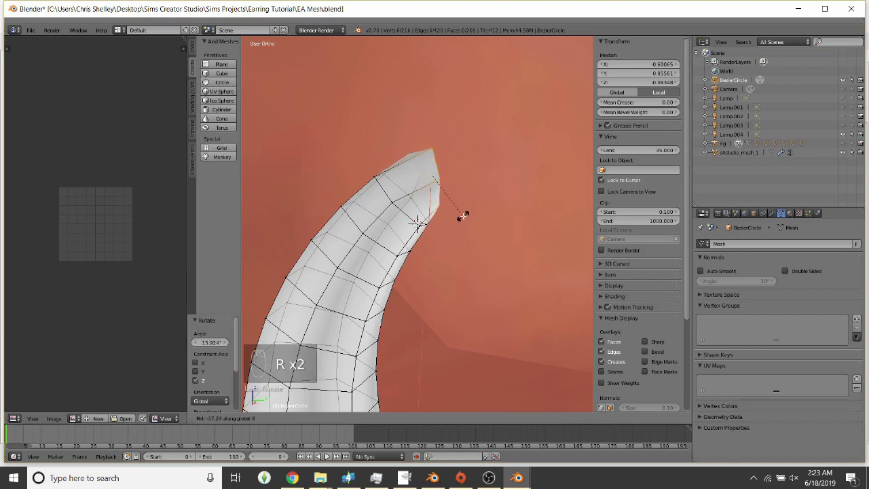
{"action": "left_click", "coordinate": [463, 216]}
Shrink the front rim to a small opening, shift it back toward the hoop, and rotate it about -16.4°
{"action": "key", "text": "s"}
{"action": "left_click", "coordinate": [462, 258]}
{"action": "key", "text": "s"}
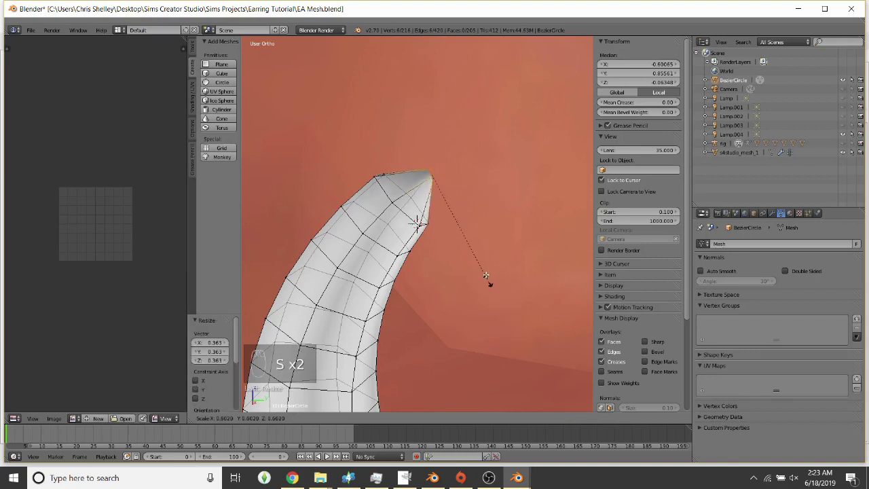
{"action": "left_click", "coordinate": [479, 260]}
{"action": "key", "text": "g"}
{"action": "left_click", "coordinate": [471, 254]}
{"action": "key", "text": "r"}
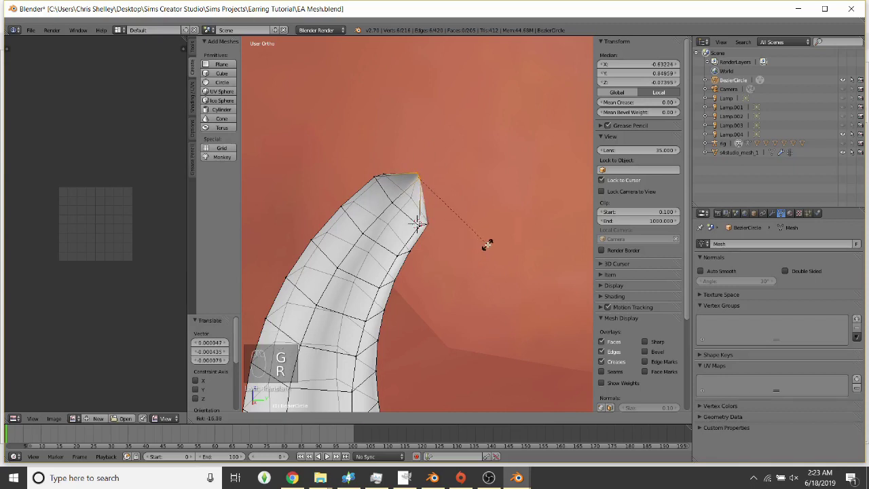
{"action": "left_click", "coordinate": [487, 245]}
Extrude the hoop's small front rim about 0.018 along Y toward the rear end to form the thin ear post
{"action": "mouse_move", "coordinate": [487, 245]}
{"action": "middle_mouse_down"}
{"action": "mouse_move", "coordinate": [469, 241]}
{"action": "mouse_move", "coordinate": [487, 233]}
{"action": "middle_mouse_up"}
{"action": "key", "text": "e"}
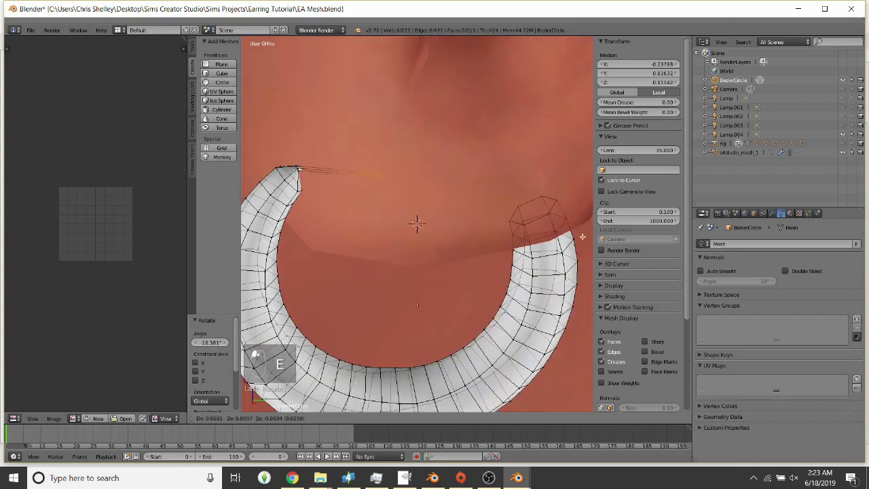
{"action": "left_click", "coordinate": [578, 231]}
{"action": "middle_click_drag", "start_coordinate": [577, 231], "coordinate": [421, 219]}
Shift the post's free end about -0.0031 along X, place it just above the hoop's rear end, and rotate it slightly
{"action": "left_click_drag", "start_coordinate": [365, 165], "coordinate": [406, 175]}
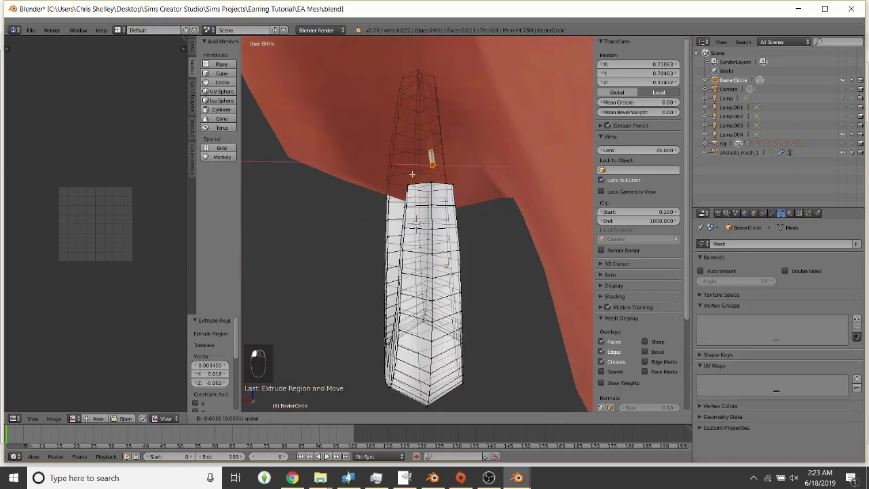
{"action": "left_click", "coordinate": [412, 174]}
{"action": "middle_click_drag", "start_coordinate": [411, 175], "coordinate": [467, 172]}
{"action": "key", "text": "g"}
{"action": "key", "text": "r"}
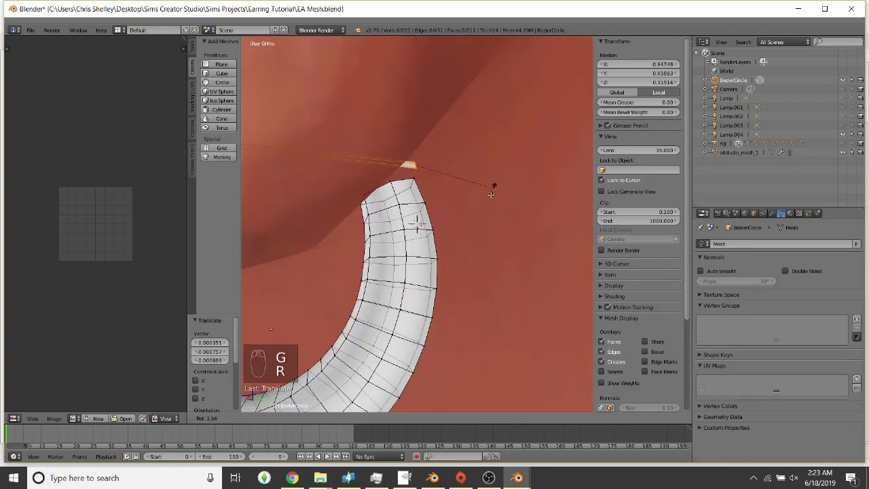
{"action": "key", "text": "Tab"}
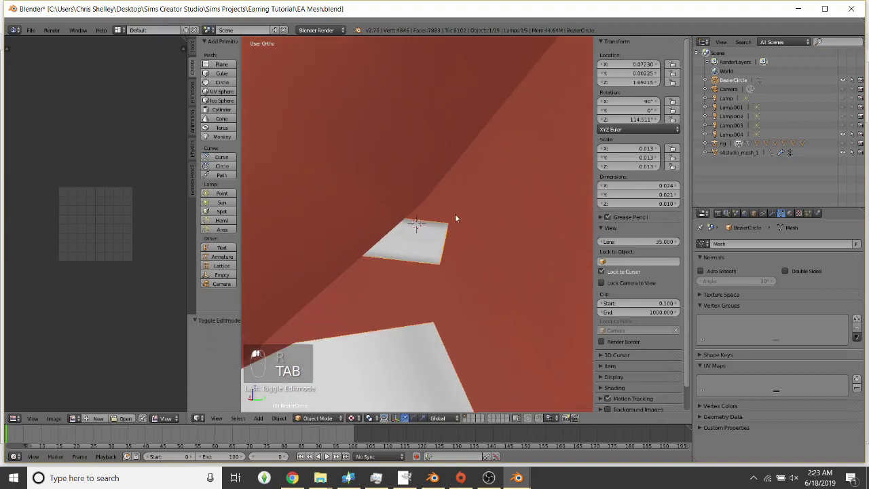
Fill the post's open rear end with a face and split its edges with Edge Split
{"action": "key", "text": "Tab"}
{"action": "key", "text": "r"}
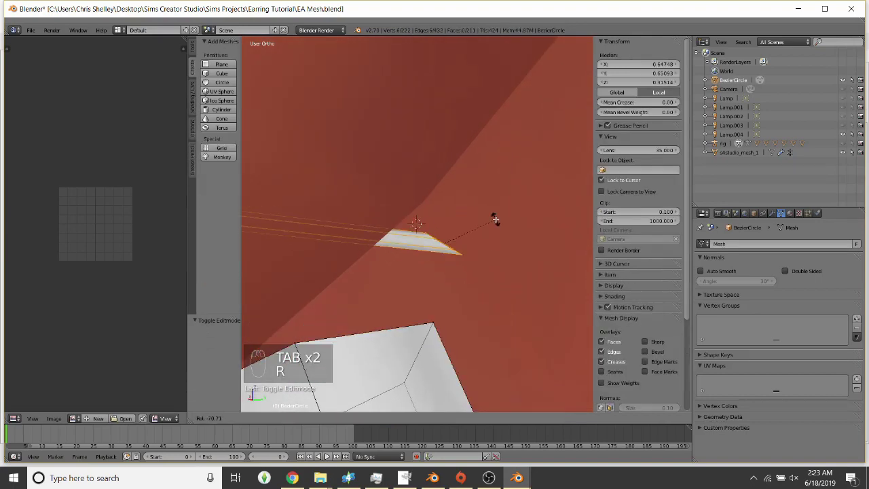
{"action": "right_click", "coordinate": [483, 235]}
{"action": "key", "text": "f"}
{"action": "key", "text": "ctrl+e"}
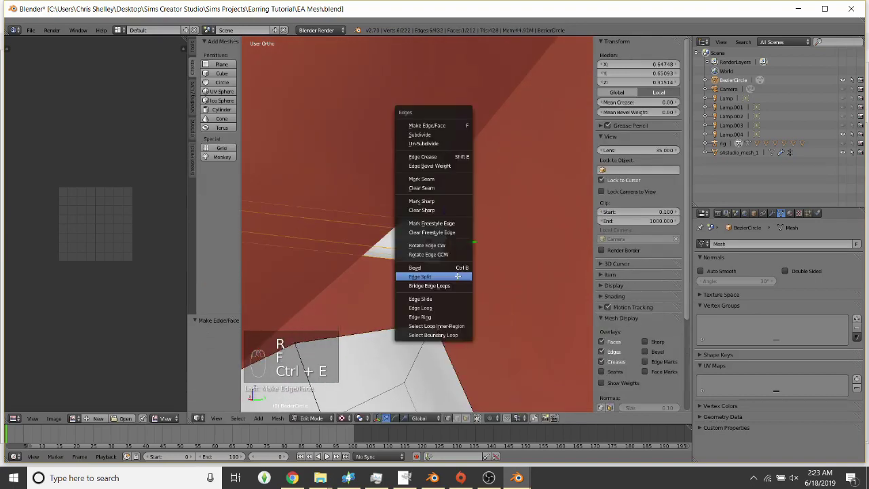
{"action": "left_click", "coordinate": [457, 276]}
Select the whole earring mesh and shift it slightly along Y toward the front of the ear
{"action": "key", "text": "Tab"}
{"action": "middle_click_drag", "start_coordinate": [457, 275], "coordinate": [472, 248]}
{"action": "key", "text": "Tab"}
{"action": "key", "text": "a"}
{"action": "key", "text": "a"}
{"action": "key", "text": "a"}
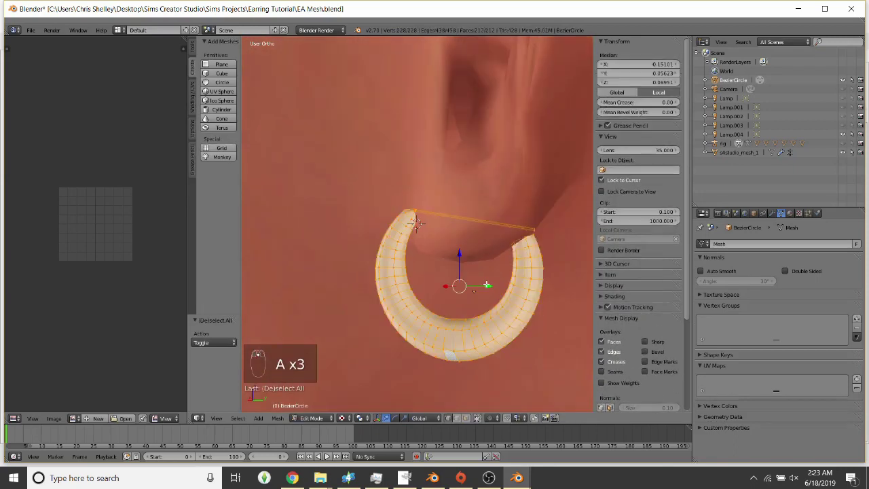
{"action": "key", "text": "ctrl+z"}
{"action": "left_click_drag", "start_coordinate": [486, 285], "coordinate": [472, 288]}
{"action": "key", "text": "Tab"}
{"action": "key", "text": "Tab"}
{"action": "key", "text": "Tab"}
Inspect the earring's front tip and its fit in the earlobe from the front and side
{"action": "scroll", "coordinate": [449, 270], "scroll_direction": "up", "scroll_amount": 5}
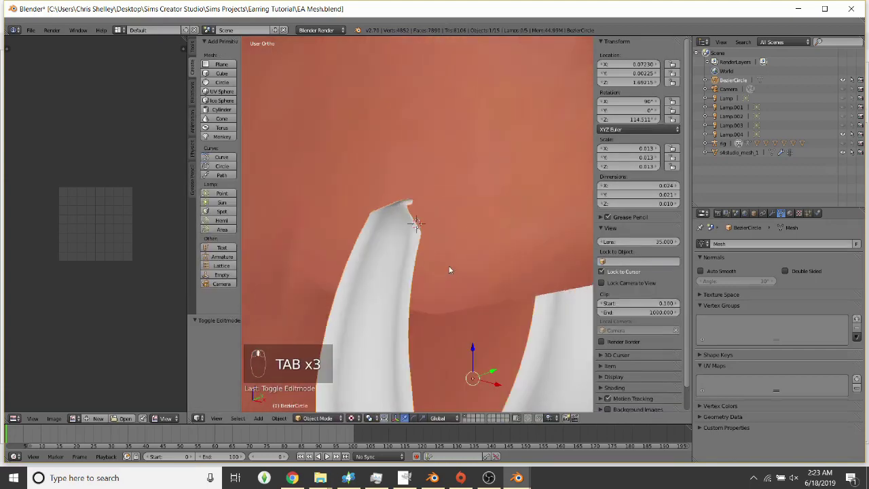
{"action": "mouse_move", "coordinate": [449, 270]}
{"action": "middle_mouse_down"}
{"action": "mouse_move", "coordinate": [459, 290]}
{"action": "mouse_move", "coordinate": [465, 270]}
{"action": "middle_mouse_up"}
{"action": "scroll", "coordinate": [452, 275], "scroll_direction": "down", "scroll_amount": 4}
{"action": "key", "text": "a"}
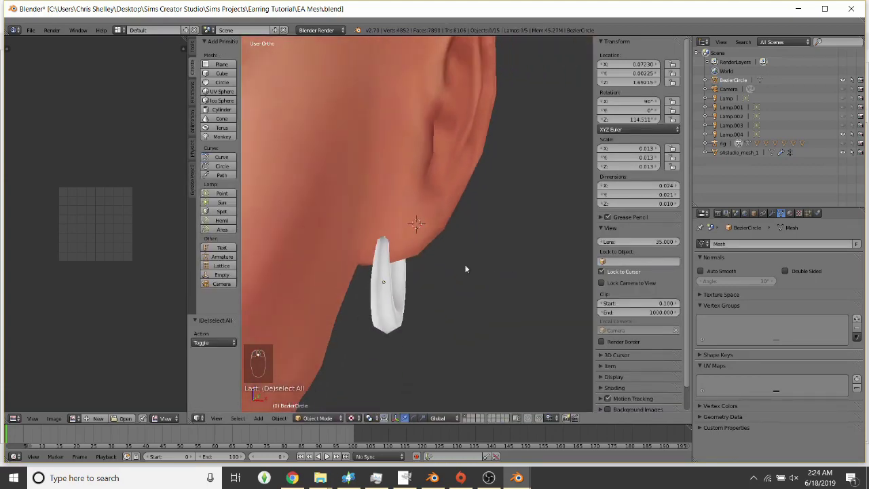
{"action": "key", "text": "KP_1"}
{"action": "key", "text": "KP_6"}
{"action": "key", "text": "KP_6"}
{"action": "key", "text": "KP_6"}
{"action": "key", "text": "KP_6"}
{"action": "key", "text": "KP_6"}
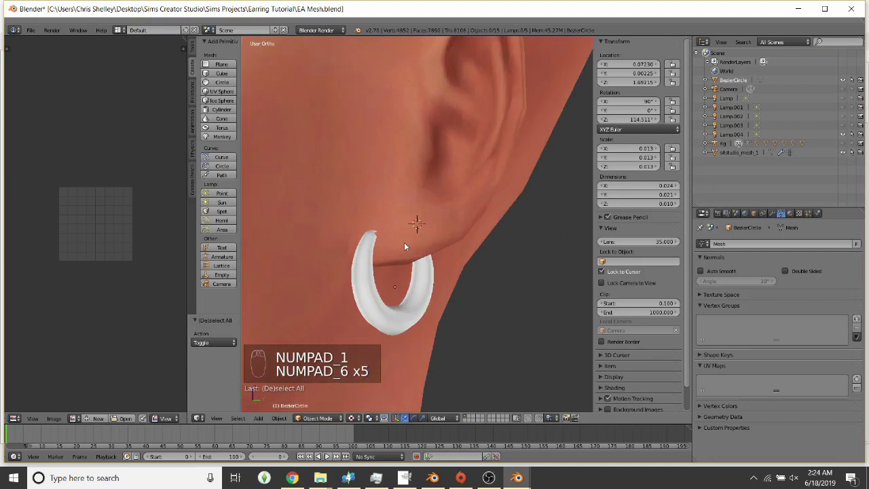
{"action": "middle_click_drag", "start_coordinate": [404, 242], "coordinate": [336, 255]}
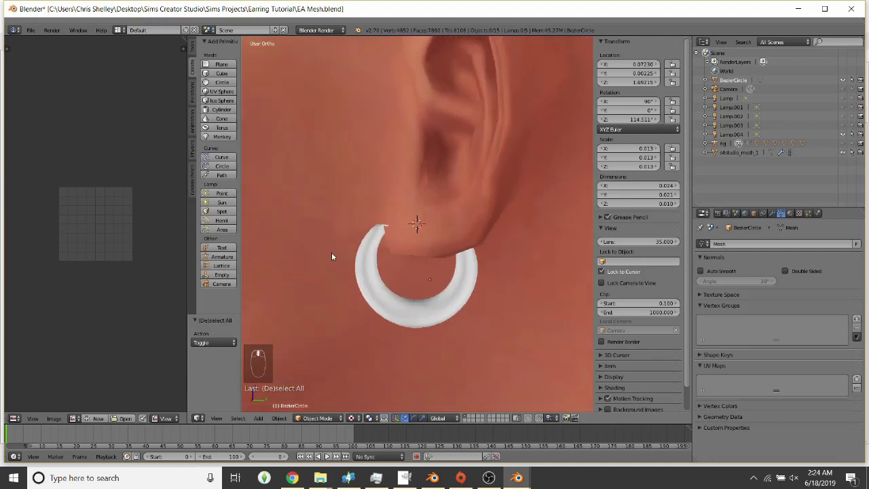
Join the BezierCircle hoop into the s4studio_mesh_1 object
{"action": "key", "text": "Tab"}
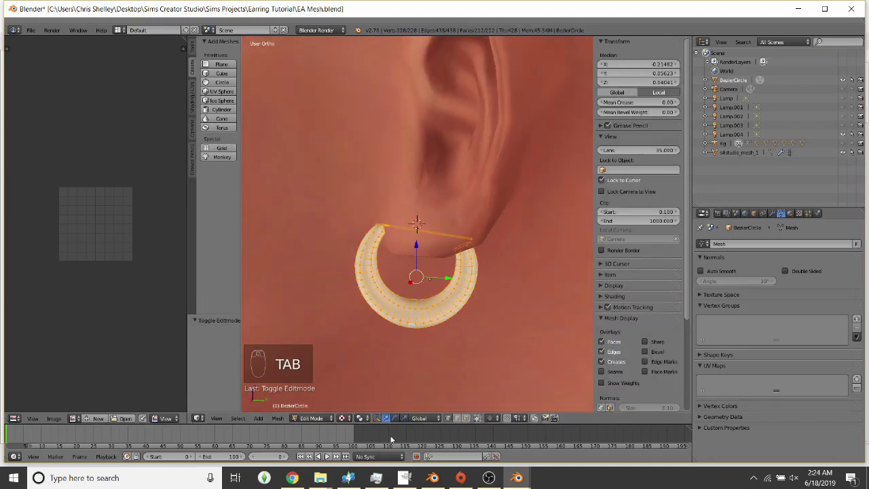
{"action": "scroll", "coordinate": [584, 320], "scroll_direction": "down", "scroll_amount": 6}
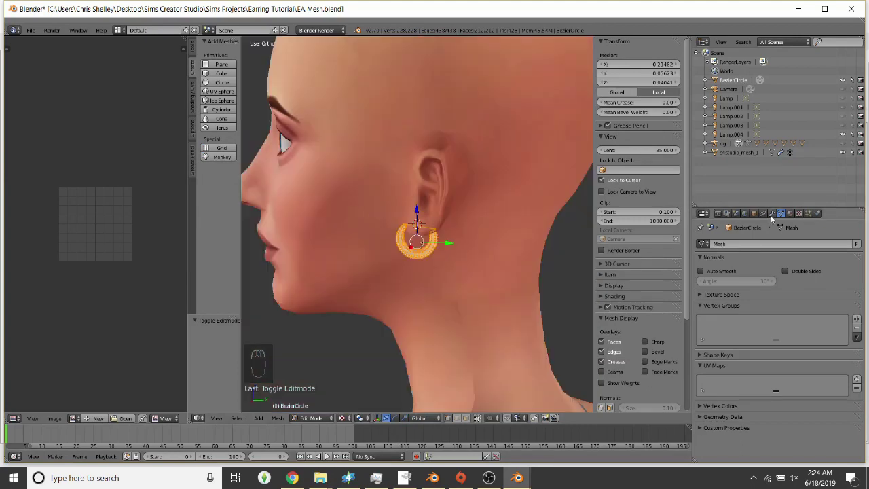
{"action": "left_click", "coordinate": [738, 154]}
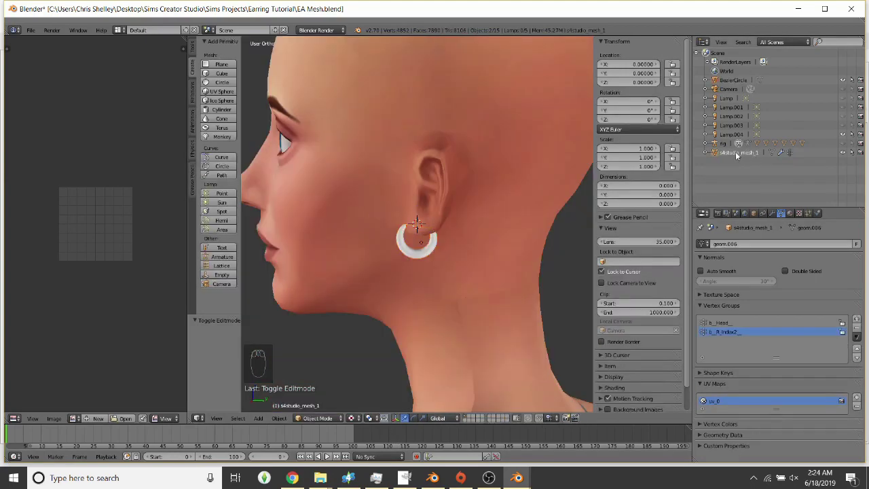
{"action": "key", "text": "ctrl+j"}
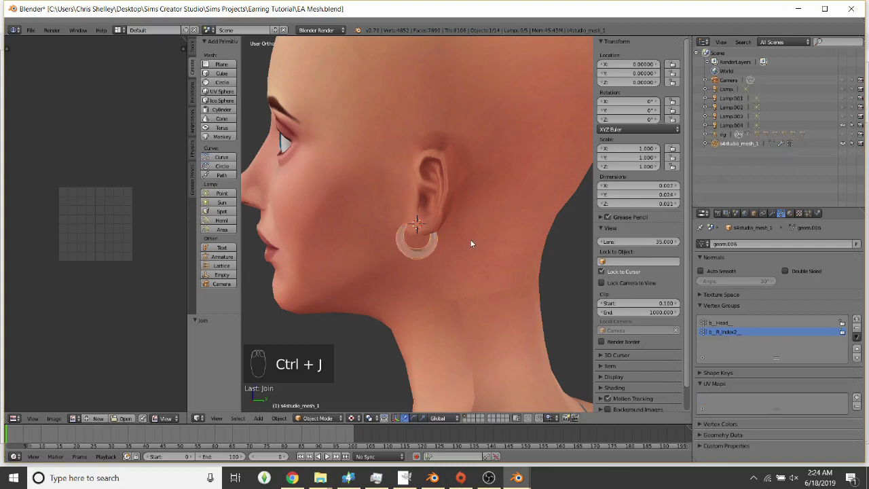
{"action": "key", "text": "Tab"}
{"action": "key", "text": "Tab"}
{"action": "scroll", "coordinate": [438, 292], "scroll_direction": "up", "scroll_amount": 4}
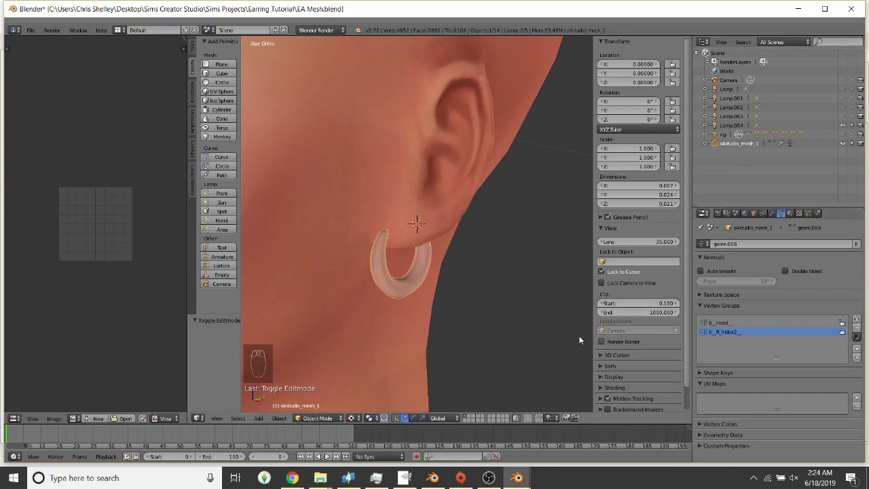
{"action": "middle_click_drag", "start_coordinate": [431, 314], "coordinate": [435, 271]}
Check the joined earring's b__R_Index2__ weights in Weight Paint mode and undo a test dab
{"action": "key", "text": "Tab"}
{"action": "key", "text": "Tab"}
{"action": "key", "text": "Tab"}
{"action": "middle_click_drag", "start_coordinate": [394, 294], "coordinate": [417, 254]}
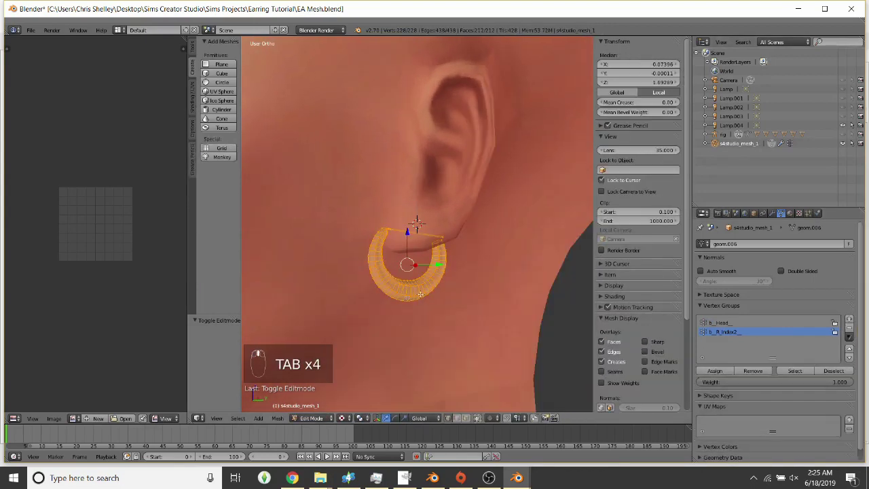
{"action": "key", "text": "a"}
{"action": "key", "text": "a"}
{"action": "key", "text": "a"}
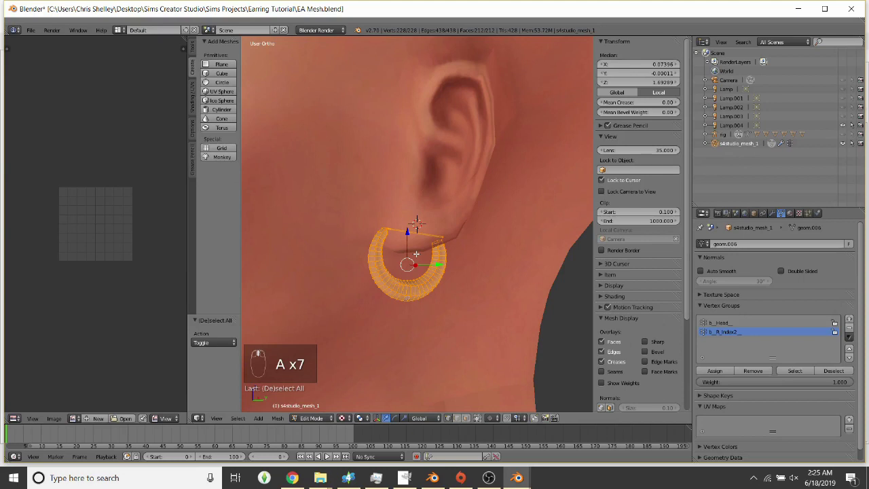
{"action": "left_click", "coordinate": [304, 419]}
{"action": "left_click", "coordinate": [317, 368]}
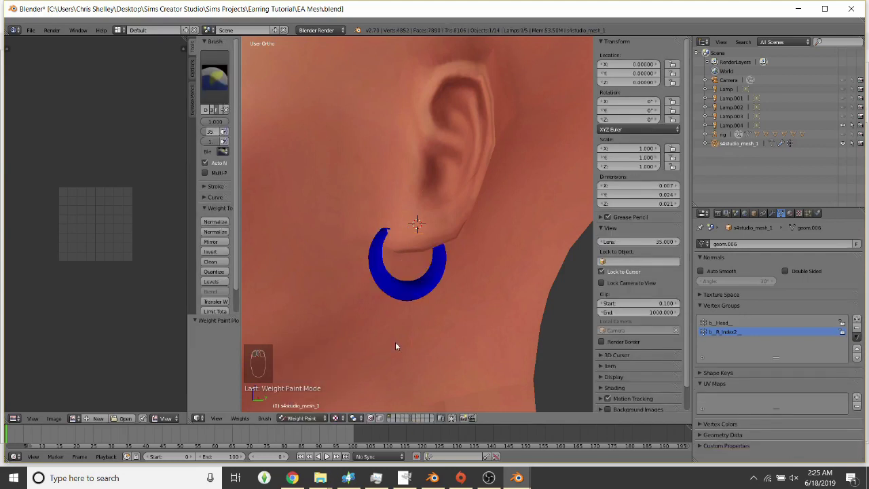
{"action": "left_click", "coordinate": [397, 282]}
{"action": "key", "text": "ctrl+z"}
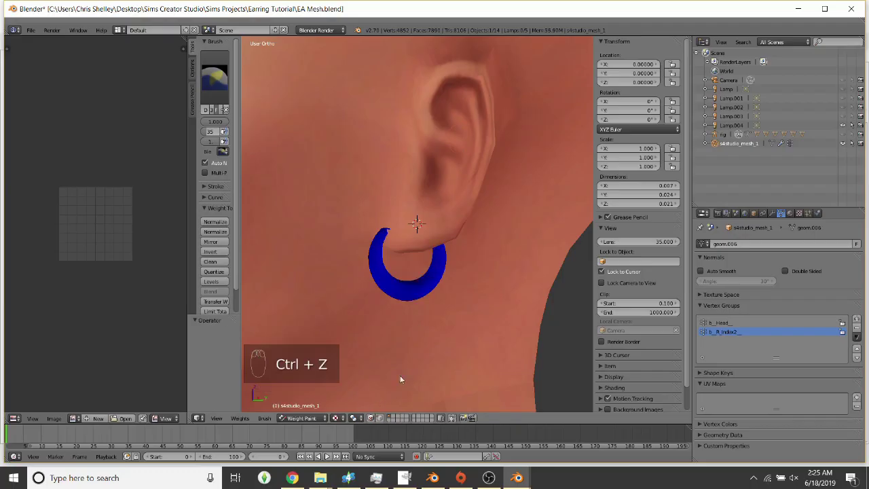
Assign all earring vertices to the b__Head__ vertex group at weight 1.000 and check the result in Weight Paint mode
{"action": "left_click", "coordinate": [307, 419]}
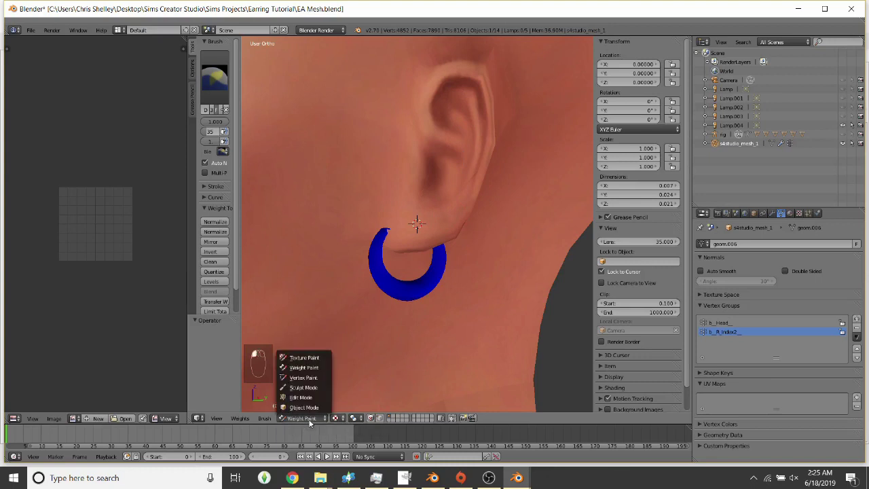
{"action": "left_click", "coordinate": [300, 397]}
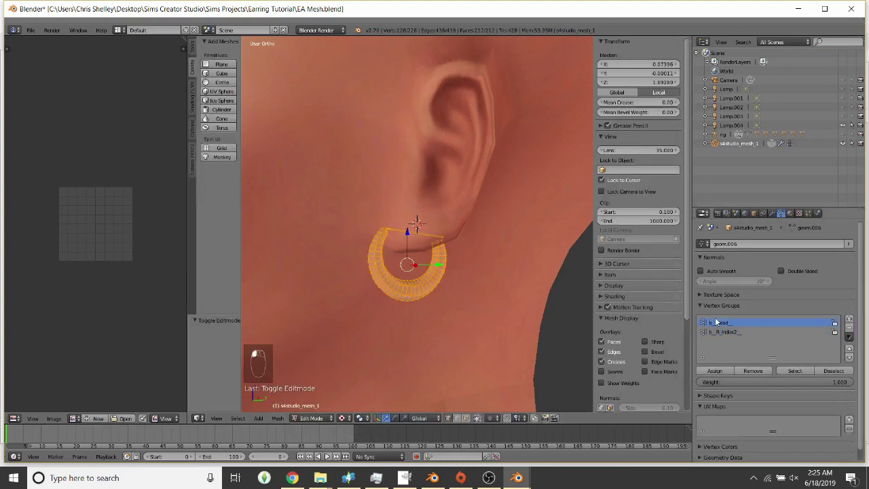
{"action": "left_click", "coordinate": [717, 371]}
{"action": "left_click", "coordinate": [307, 418]}
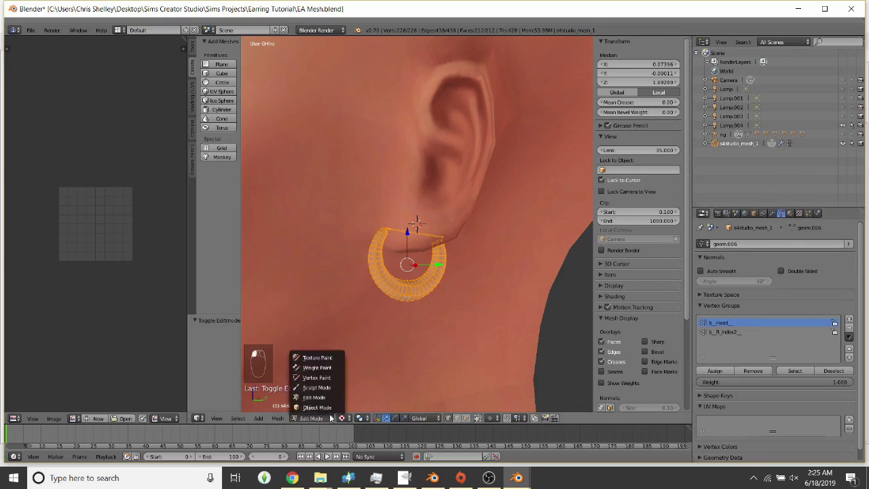
{"action": "left_click", "coordinate": [329, 367]}
{"action": "middle_click_drag", "start_coordinate": [329, 358], "coordinate": [563, 351]}
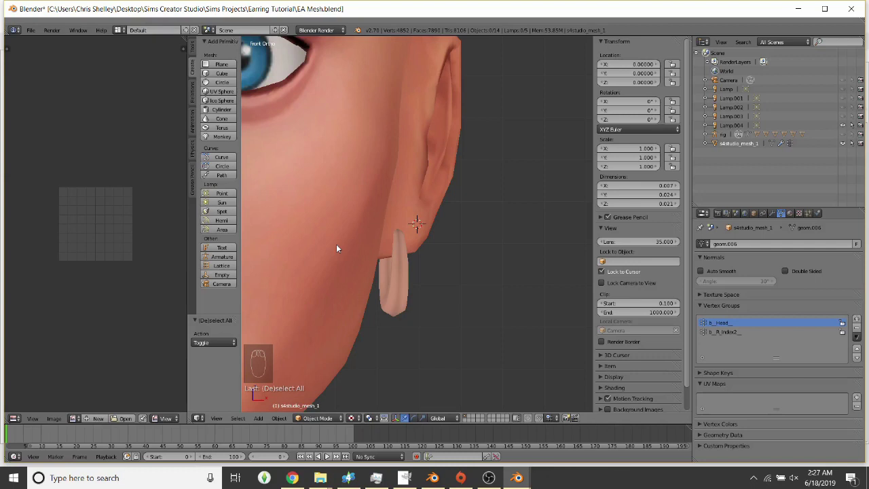
Examine the joined earring on the ear from several angles and distances
{"action": "middle_click_drag", "start_coordinate": [337, 244], "coordinate": [350, 249]}
{"action": "key", "text": "KP_5"}
{"action": "scroll", "coordinate": [347, 268], "scroll_direction": "down", "scroll_amount": 6}
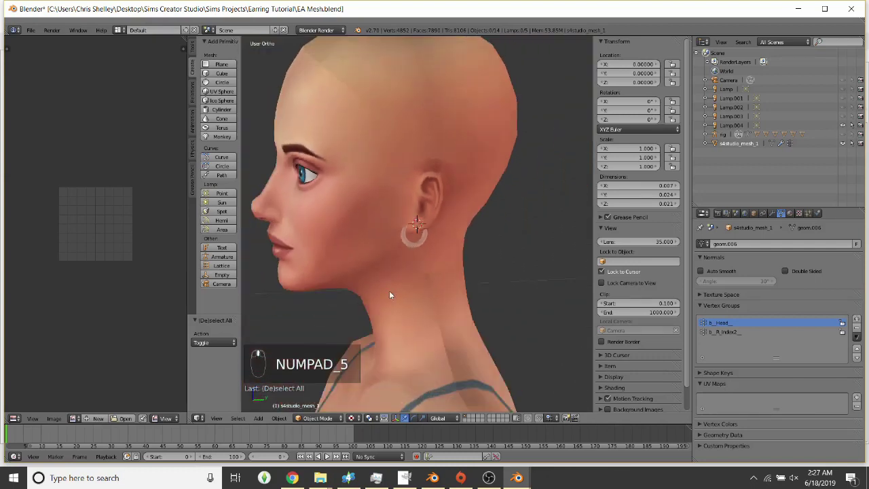
{"action": "scroll", "coordinate": [388, 295], "scroll_direction": "up", "scroll_amount": 10}
{"action": "middle_click_drag", "start_coordinate": [385, 300], "coordinate": [412, 303]}
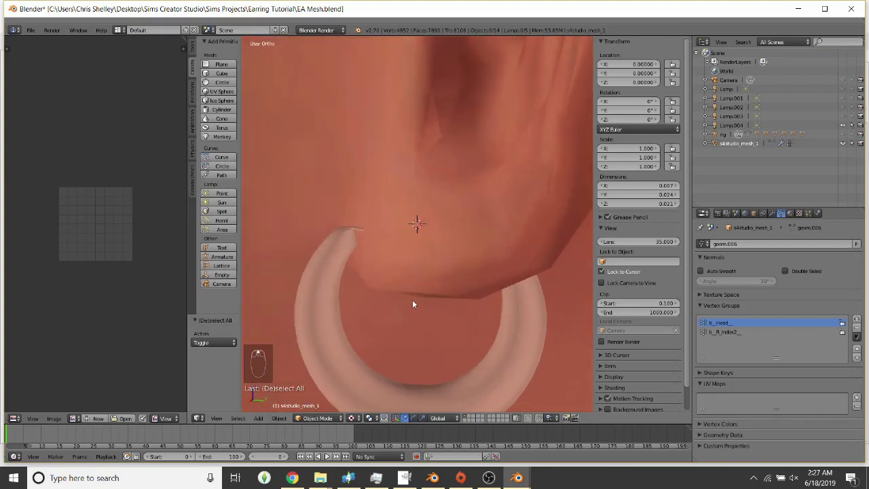
{"action": "key", "text": "KP_6"}
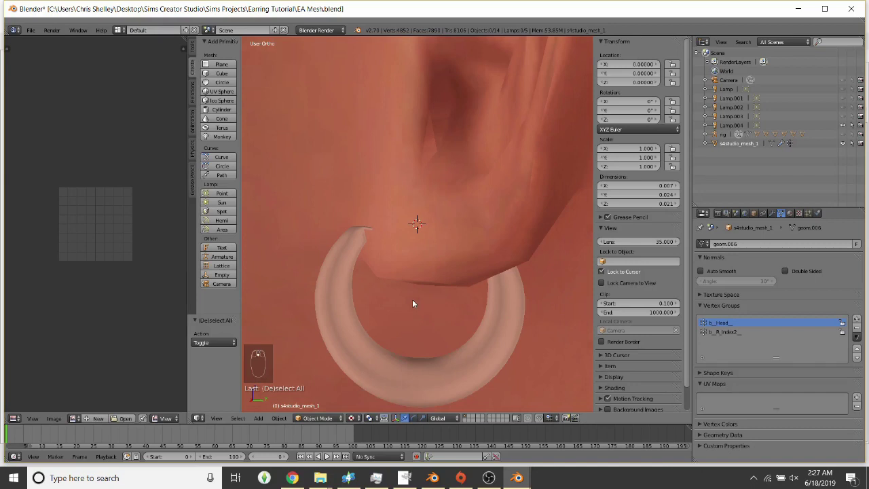
{"action": "scroll", "coordinate": [412, 303], "scroll_direction": "down", "scroll_amount": 4}
Select the entire earring mesh and Unwrap it to create its UV map
{"action": "key", "text": "Tab"}
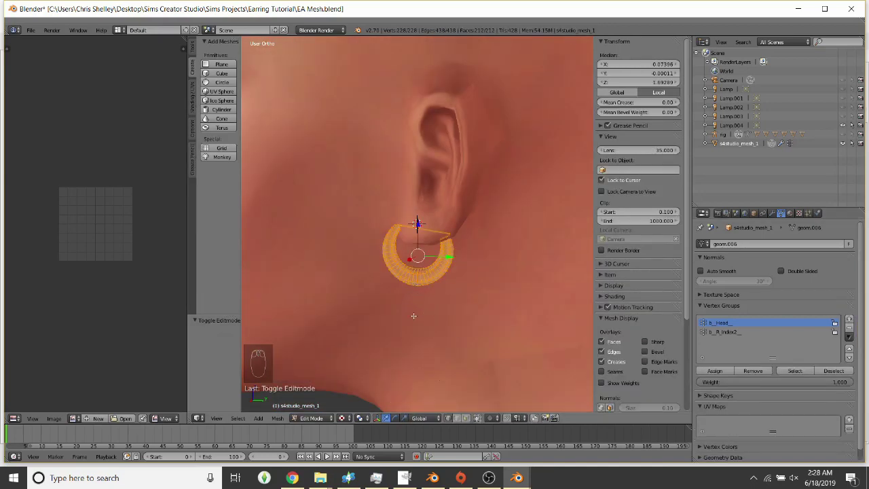
{"action": "key", "text": "a"}
{"action": "key", "text": "a"}
{"action": "key", "text": "a"}
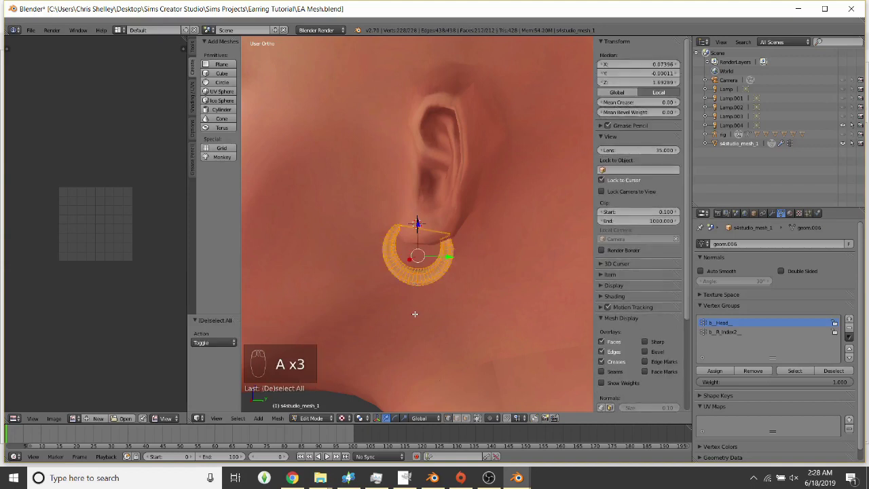
{"action": "key", "text": "u"}
{"action": "left_click", "coordinate": [415, 314]}
{"action": "scroll", "coordinate": [117, 281], "scroll_direction": "up", "scroll_amount": 5}
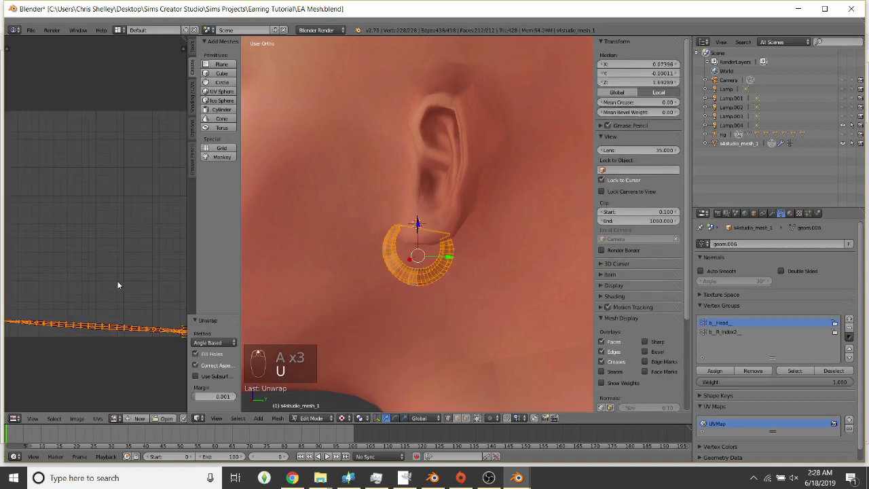
Deselect the ear post's rear end and the cap on the hoop's rear end, keeping the rest selected
{"action": "key", "text": "Tab"}
{"action": "key", "text": "Tab"}
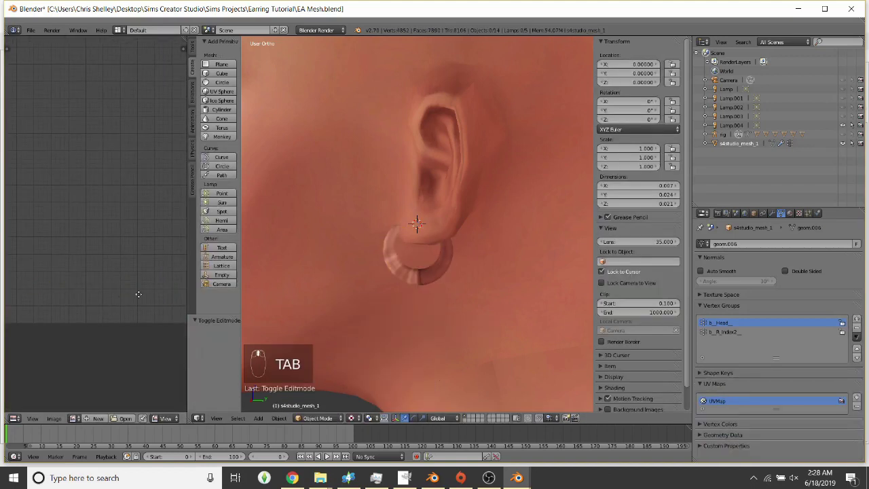
{"action": "scroll", "coordinate": [438, 235], "scroll_direction": "up", "scroll_amount": 5}
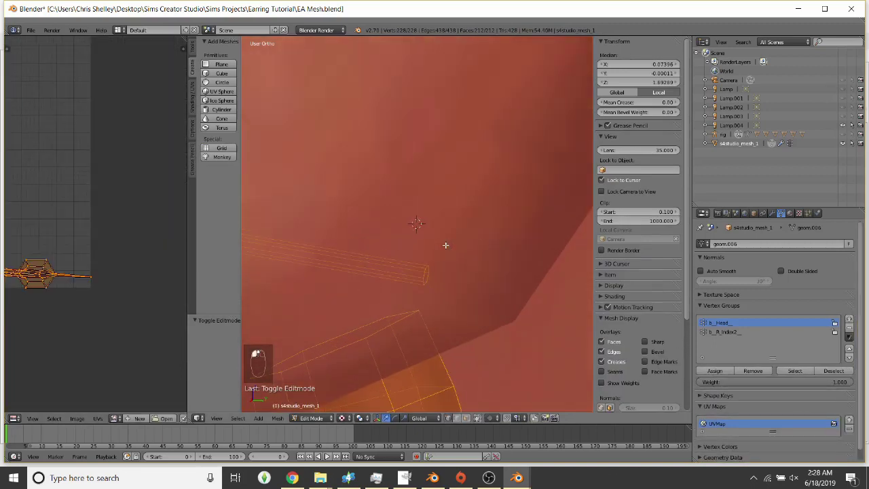
{"action": "key", "text": "c"}
{"action": "key", "text": "c"}
{"action": "mouse_move", "coordinate": [444, 254]}
{"action": "middle_mouse_down"}
{"action": "mouse_move", "coordinate": [404, 233]}
{"action": "mouse_move", "coordinate": [340, 270]}
{"action": "middle_mouse_up"}
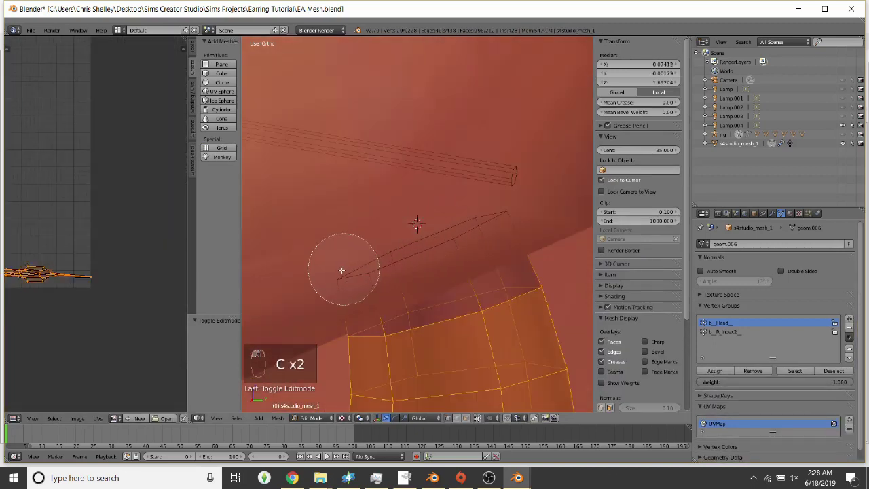
{"action": "scroll", "coordinate": [401, 233], "scroll_direction": "down", "scroll_amount": 5}
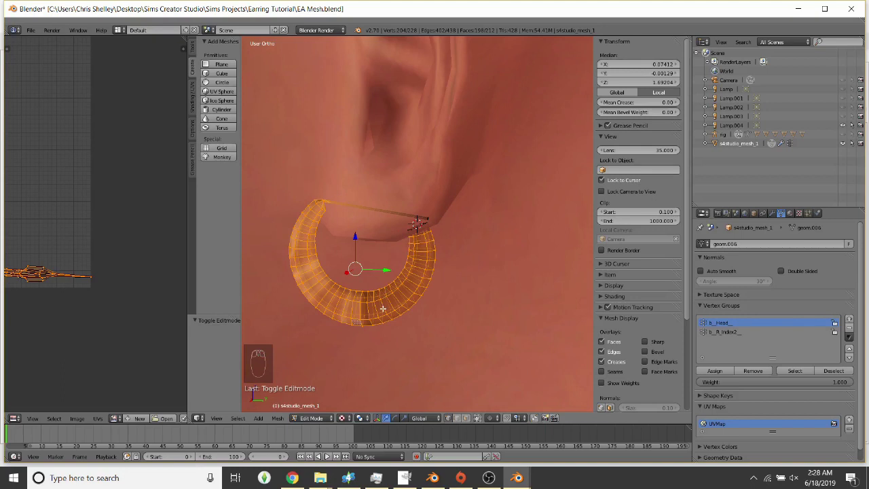
Reset the UVs of the selected earring faces and switch to face selection
{"action": "key", "text": "u"}
{"action": "left_click", "coordinate": [415, 382]}
{"action": "key", "text": "u"}
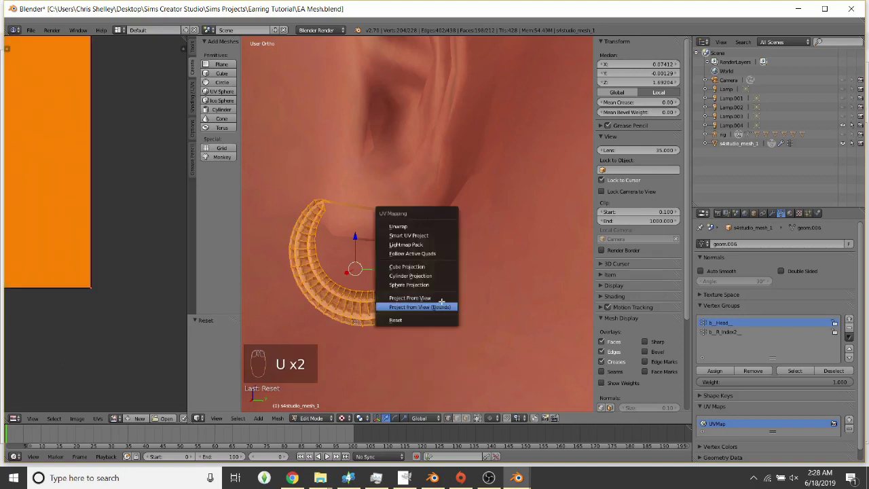
{"action": "left_click", "coordinate": [463, 420]}
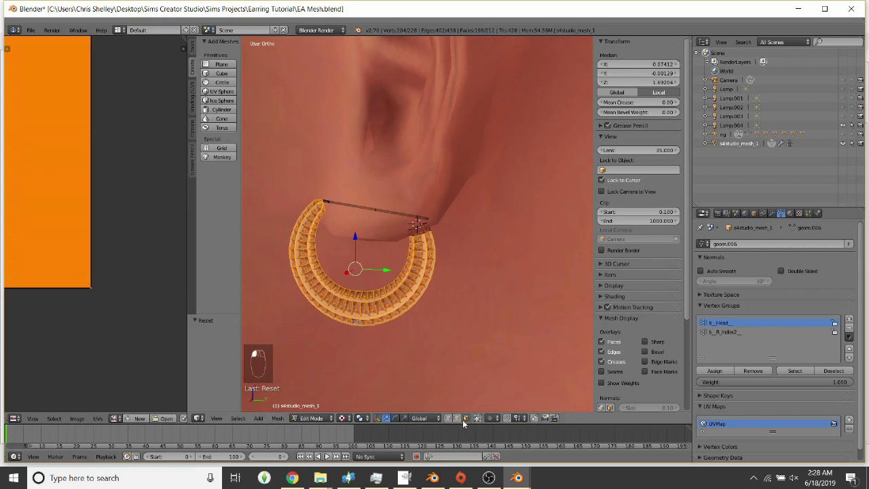
Make a front face of the hoop active, select its linked faces, and unwrap them with Follow Active Quads using Length Average
{"action": "right_click", "coordinate": [365, 309]}
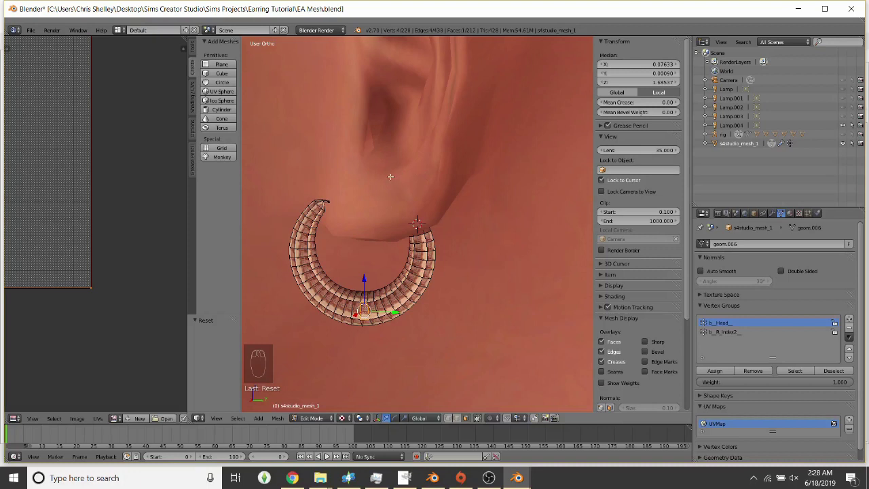
{"action": "key", "text": "l"}
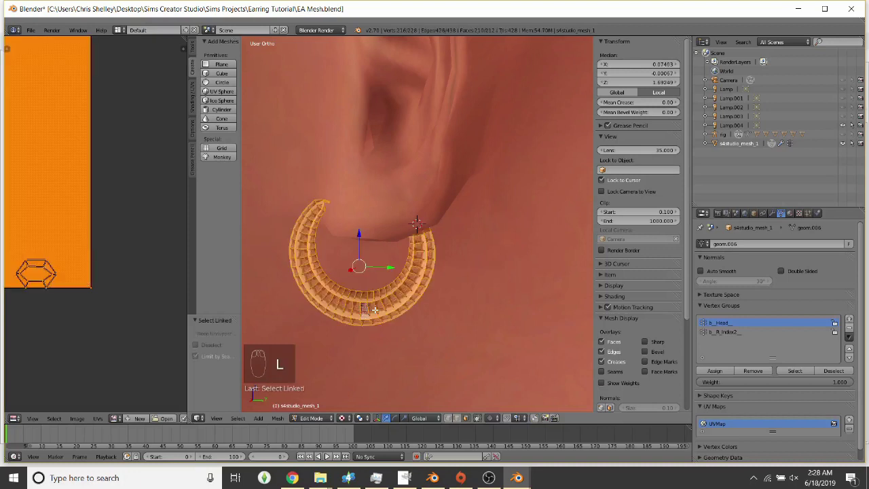
{"action": "key", "text": "u"}
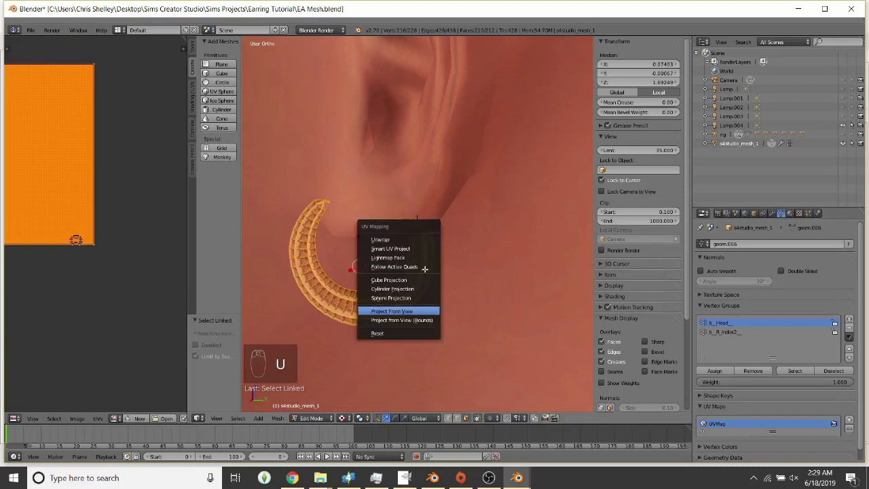
{"action": "left_click", "coordinate": [422, 264]}
{"action": "left_click", "coordinate": [422, 287]}
Scale the earring's oversized UV strip down in repeated passes, finishing with a factor of about 0.17
{"action": "scroll", "coordinate": [146, 292], "scroll_direction": "down", "scroll_amount": 5}
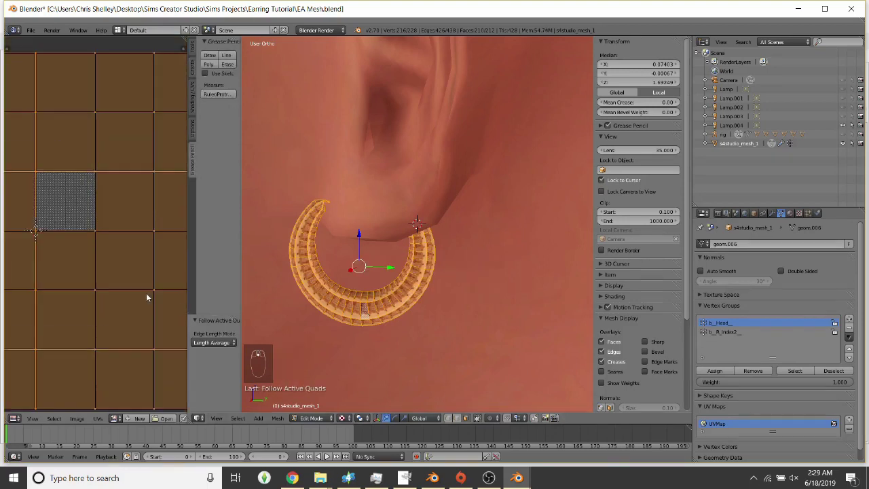
{"action": "scroll", "coordinate": [111, 273], "scroll_direction": "down", "scroll_amount": 3}
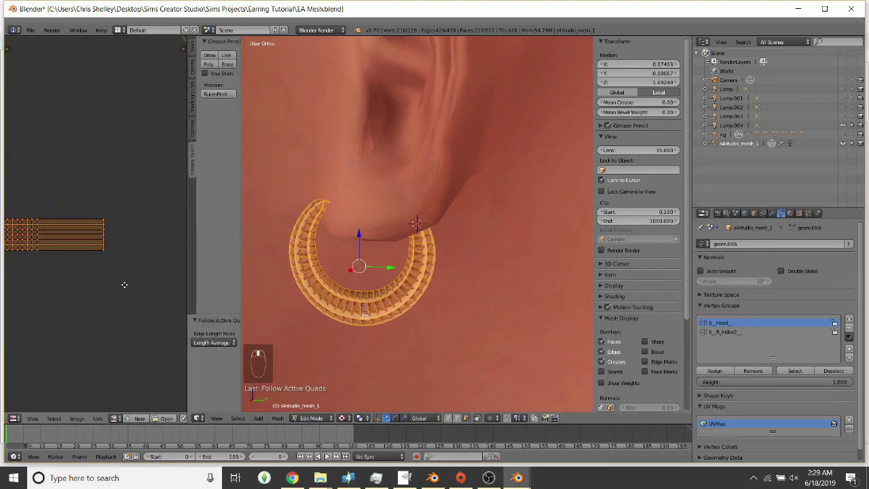
{"action": "key", "text": "s"}
{"action": "left_click", "coordinate": [52, 270]}
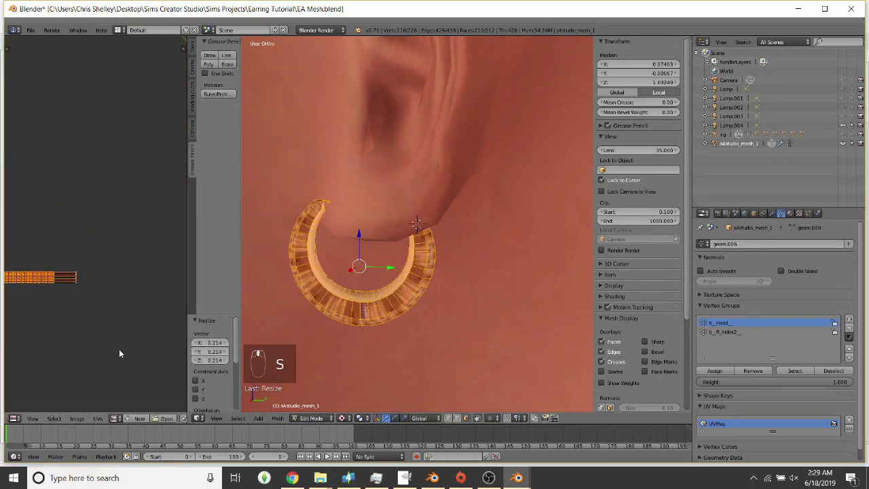
{"action": "key", "text": "s"}
{"action": "left_click", "coordinate": [72, 340]}
{"action": "key", "text": "s"}
{"action": "left_click", "coordinate": [42, 309]}
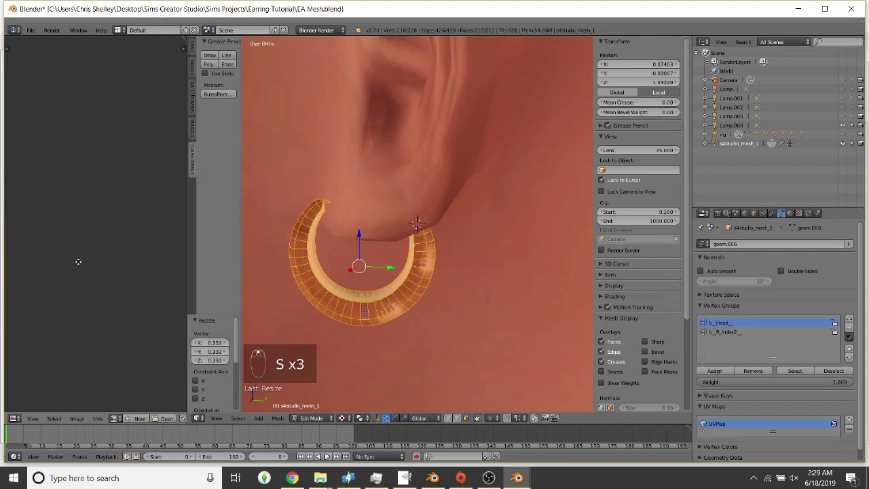
{"action": "key", "text": "s"}
{"action": "key", "text": "s"}
{"action": "left_click", "coordinate": [40, 315]}
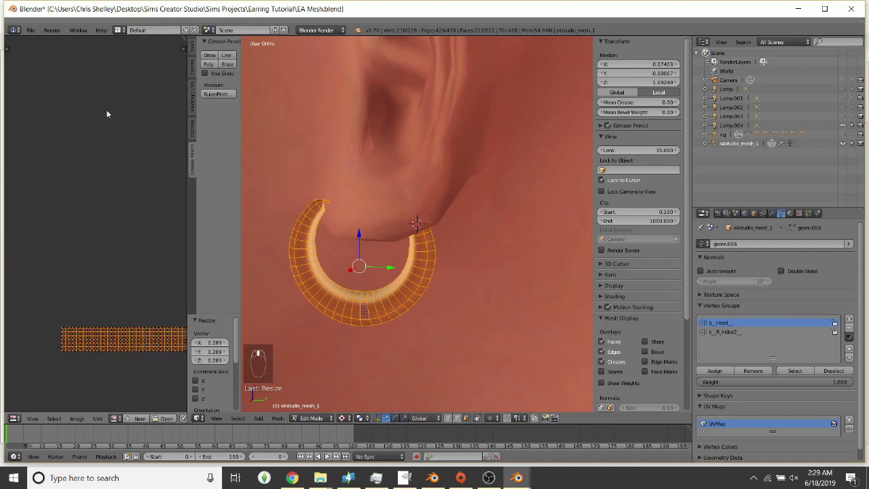
{"action": "left_click", "coordinate": [55, 262]}
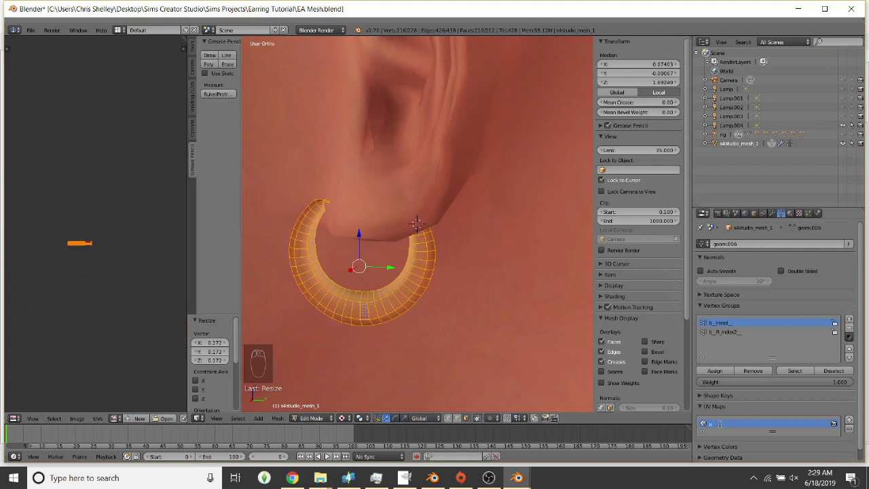
Rename the earring's UV map as uv_0, then leave and re-enter Edit Mode
{"action": "scroll", "coordinate": [137, 253], "scroll_direction": "up", "scroll_amount": 3}
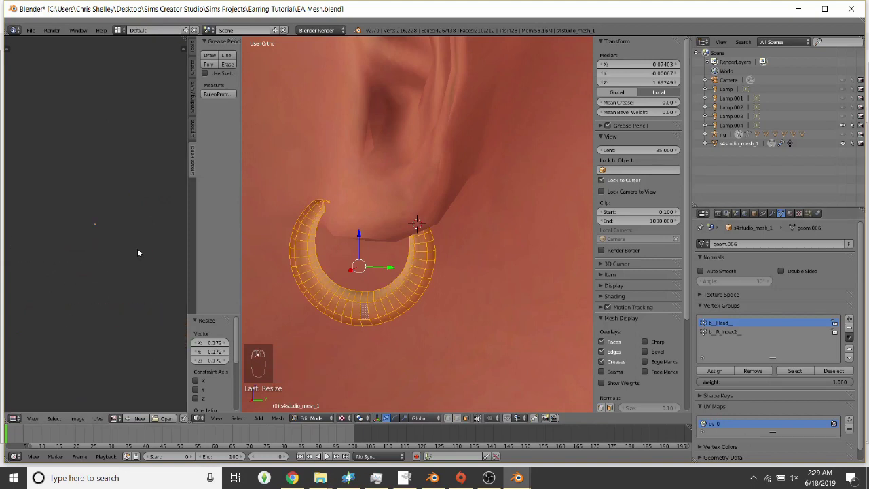
{"action": "key", "text": "Tab"}
{"action": "key", "text": "Tab"}
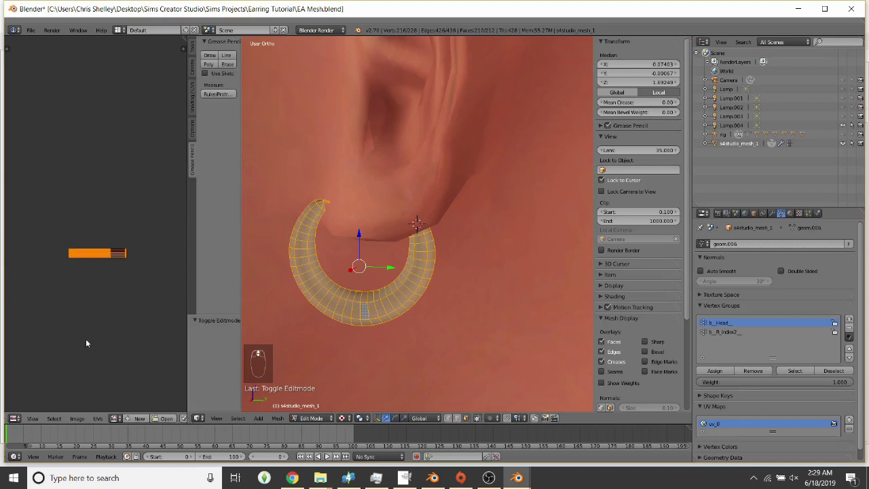
Open Sims 4 UV_0 Organizer.png from the Sims Projects folder as the background image for the UV layout
{"action": "left_click", "coordinate": [82, 426]}
{"action": "left_click", "coordinate": [76, 419]}
{"action": "left_click", "coordinate": [93, 400]}
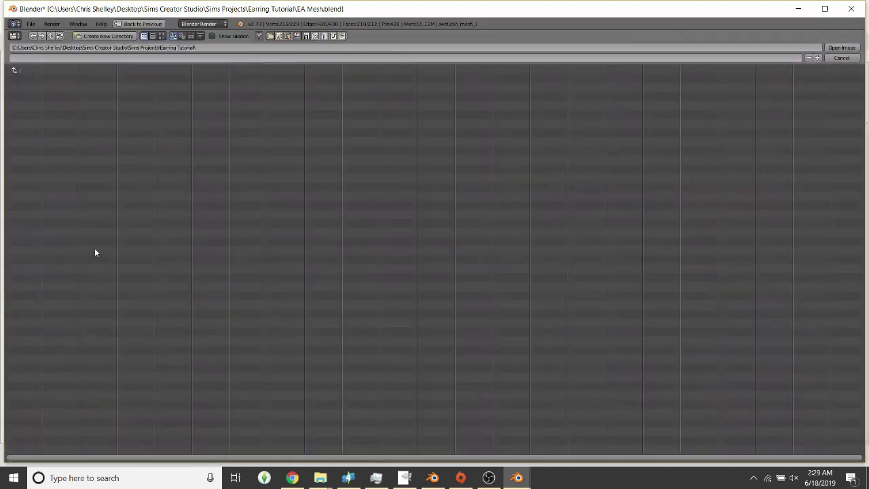
{"action": "left_click", "coordinate": [28, 72]}
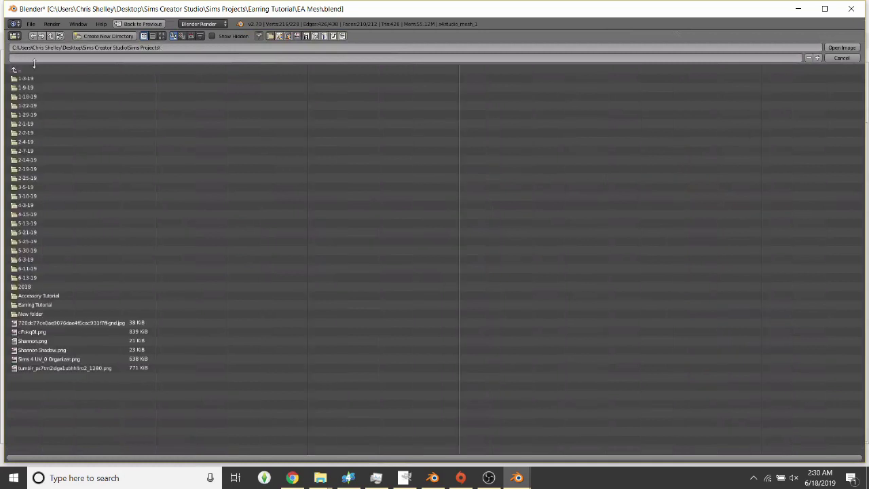
{"action": "double_click", "coordinate": [76, 359]}
Move the earring's UV strip onto the organizer image's EARRINGS block
{"action": "scroll", "coordinate": [100, 191], "scroll_direction": "up", "scroll_amount": 3}
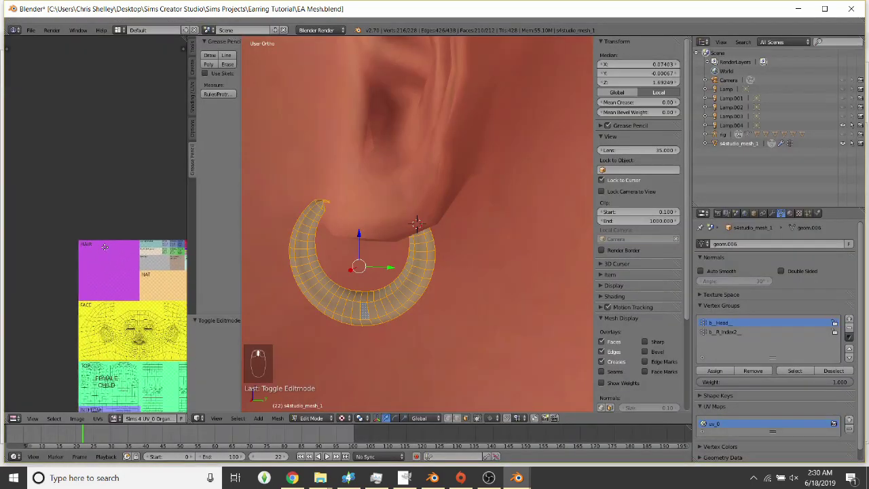
{"action": "scroll", "coordinate": [100, 191], "scroll_direction": "down", "scroll_amount": 3}
{"action": "key", "text": "g"}
{"action": "key", "text": "g"}
{"action": "left_click", "coordinate": [46, 202]}
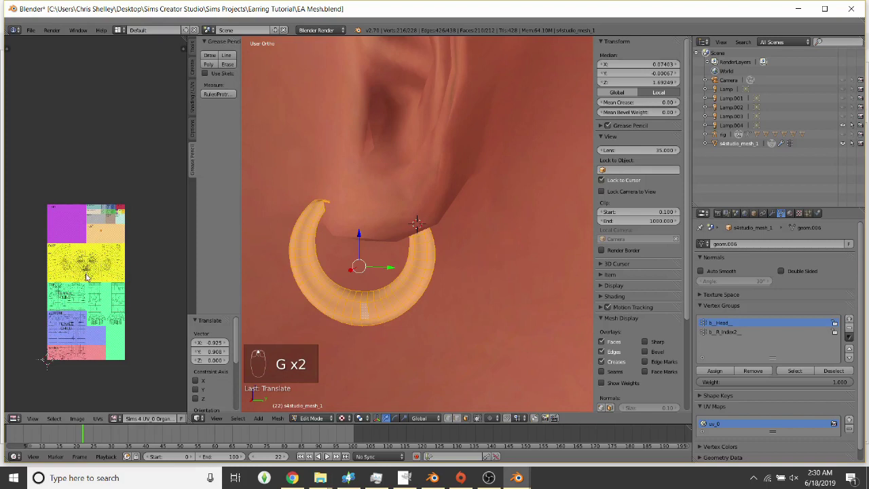
{"action": "scroll", "coordinate": [88, 272], "scroll_direction": "up", "scroll_amount": 4}
{"action": "scroll", "coordinate": [92, 265], "scroll_direction": "down", "scroll_amount": 2}
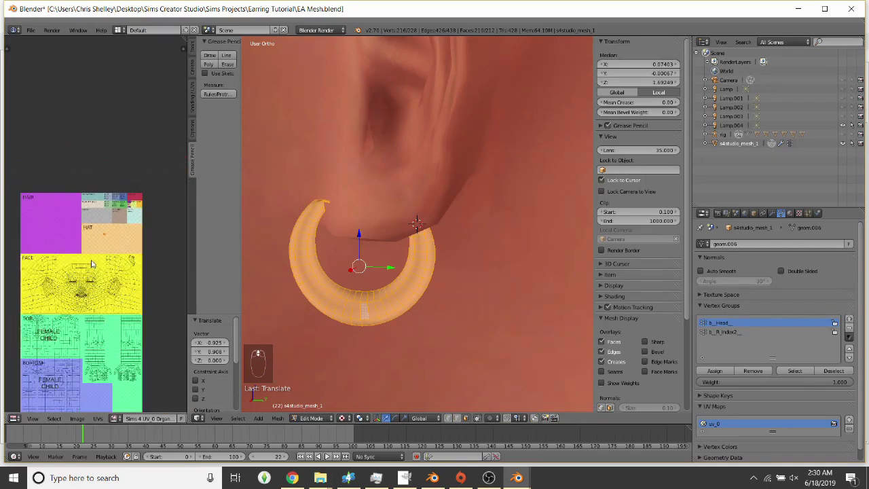
{"action": "scroll", "coordinate": [92, 264], "scroll_direction": "up", "scroll_amount": 3}
{"action": "scroll", "coordinate": [92, 262], "scroll_direction": "down", "scroll_amount": 2}
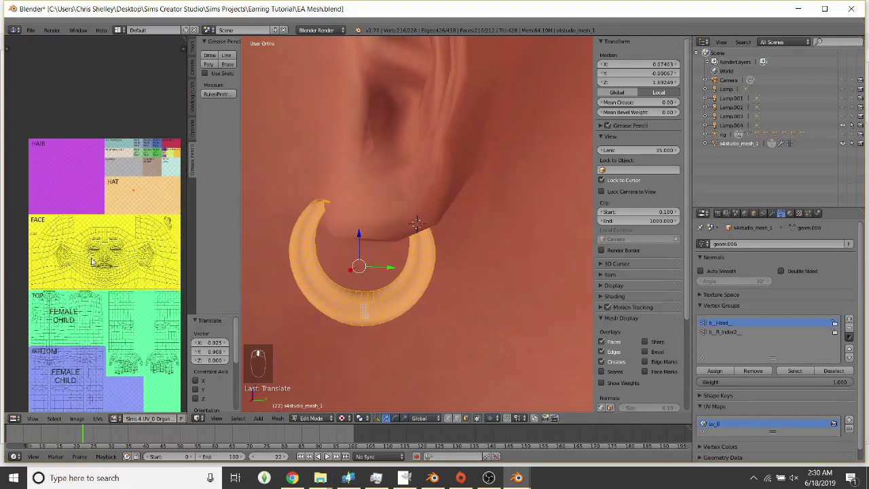
{"action": "scroll", "coordinate": [124, 218], "scroll_direction": "up", "scroll_amount": 4}
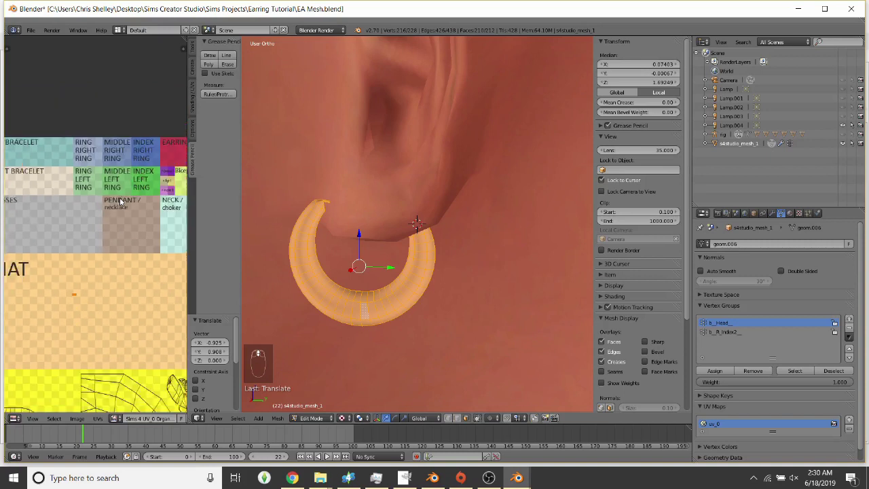
{"action": "scroll", "coordinate": [119, 201], "scroll_direction": "down", "scroll_amount": 5}
{"action": "key", "text": "g"}
{"action": "left_click", "coordinate": [17, 202]}
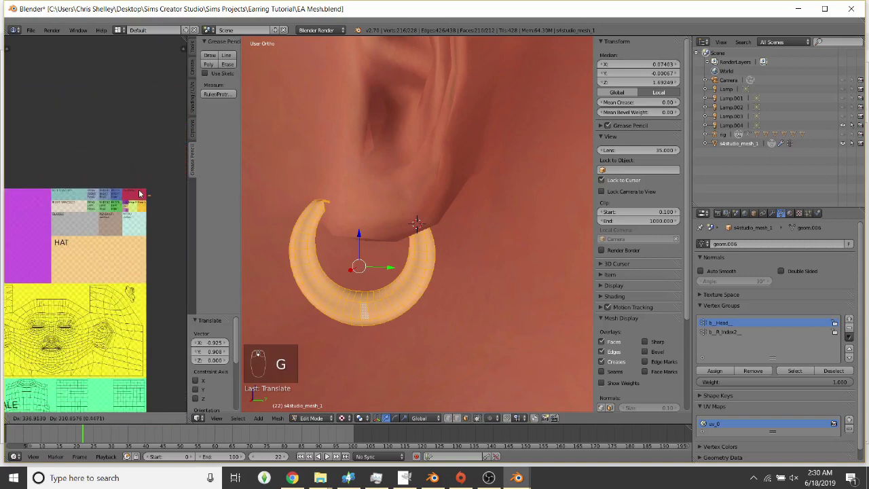
Enlarge the UV strip to nearly fill the width of the EARRINGS block and position it inside the block's borders
{"action": "scroll", "coordinate": [17, 202], "scroll_direction": "up", "scroll_amount": 2}
{"action": "key", "text": "s"}
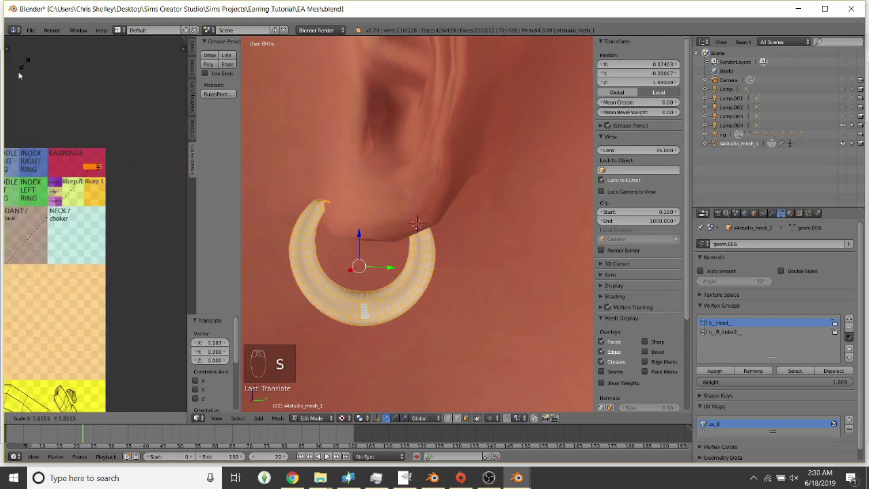
{"action": "key", "text": "g"}
{"action": "key", "text": "g"}
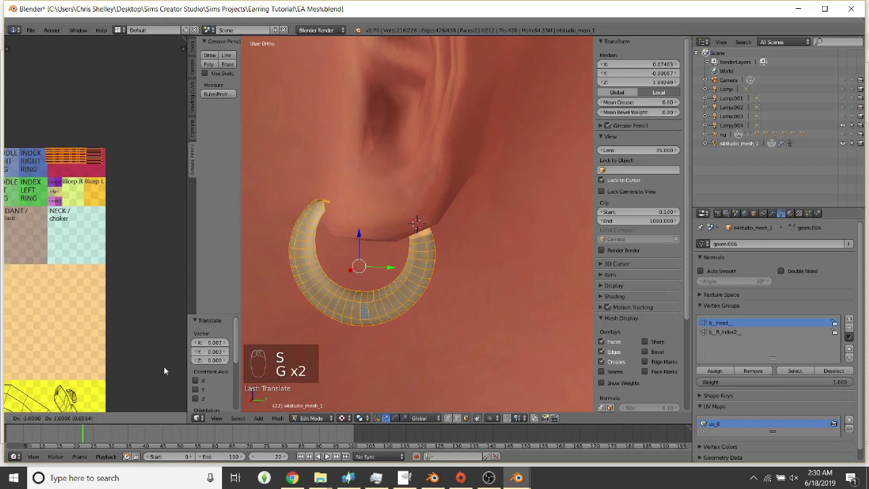
{"action": "key", "text": "s"}
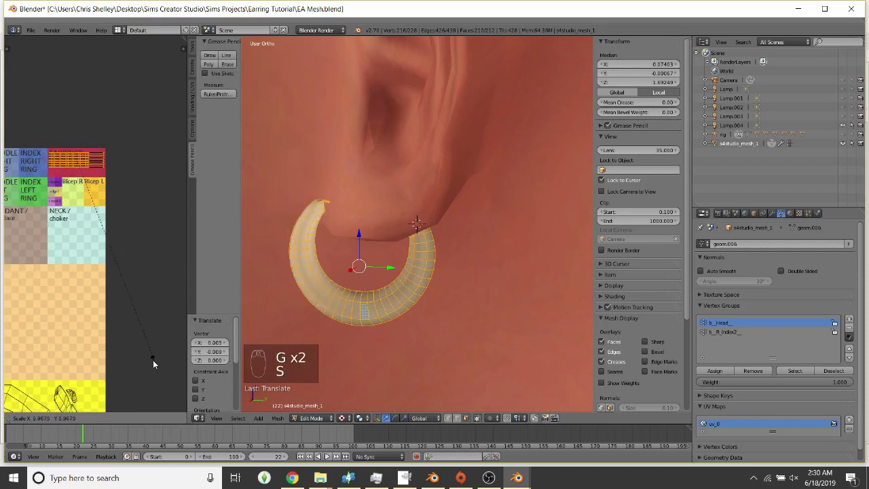
{"action": "left_click", "coordinate": [139, 347]}
{"action": "scroll", "coordinate": [140, 348], "scroll_direction": "up", "scroll_amount": 3}
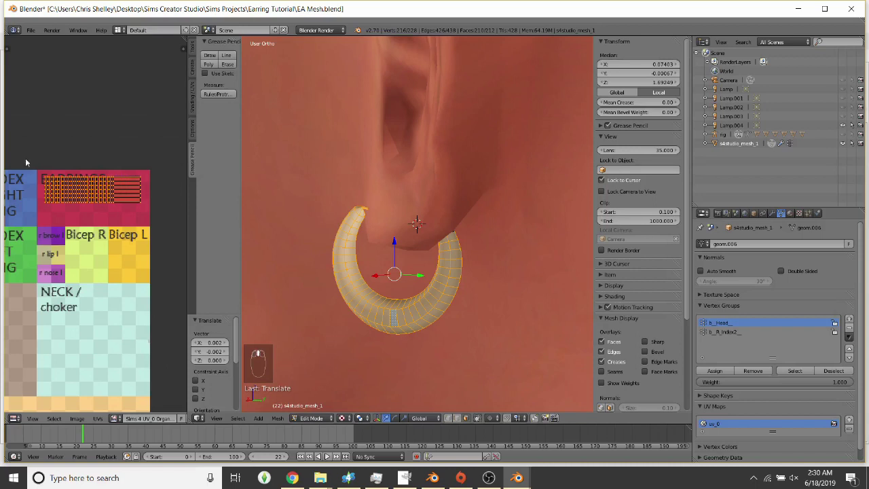
Allow selection through the mesh, restore the cleared face selection, and invert it to select the two remaining end caps
{"action": "left_click", "coordinate": [478, 419]}
{"action": "key", "text": "a"}
{"action": "middle_click_drag", "start_coordinate": [460, 225], "coordinate": [430, 260]}
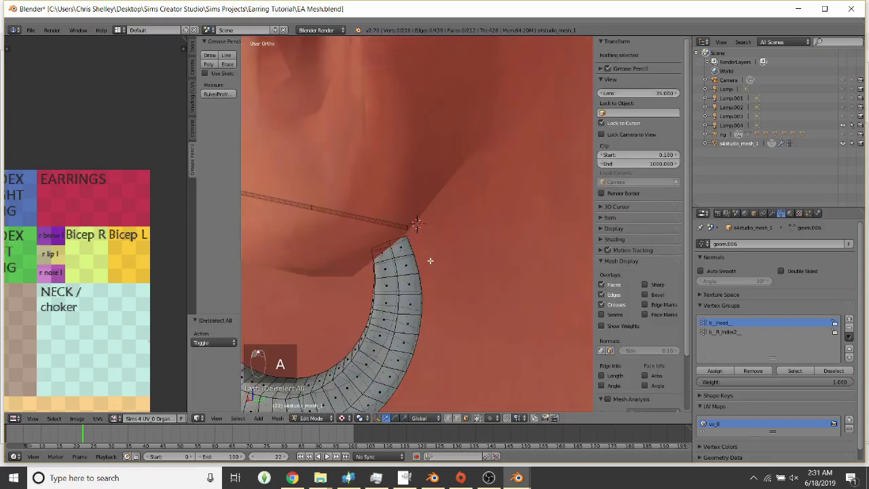
{"action": "key", "text": "ctrl+z"}
{"action": "key", "text": "ctrl+i"}
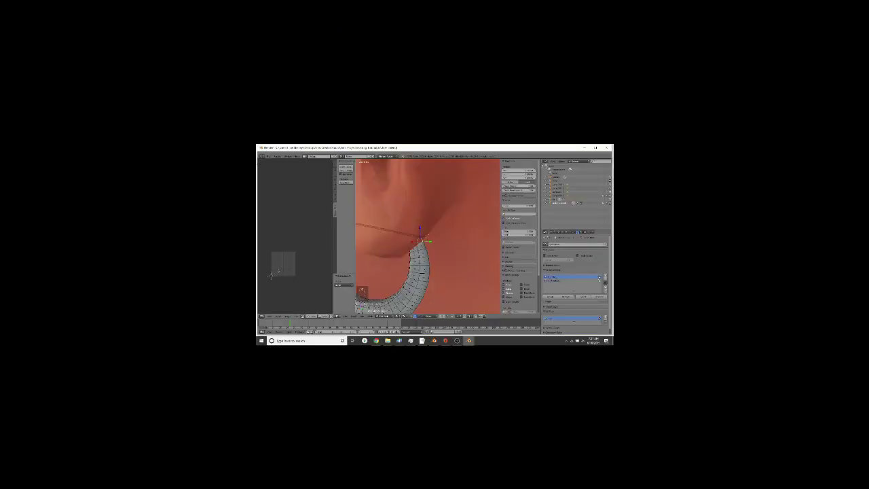
{"action": "scroll", "coordinate": [325, 190], "scroll_direction": "up", "scroll_amount": 5}
{"action": "scroll", "coordinate": [115, 265], "scroll_direction": "down", "scroll_amount": 4}
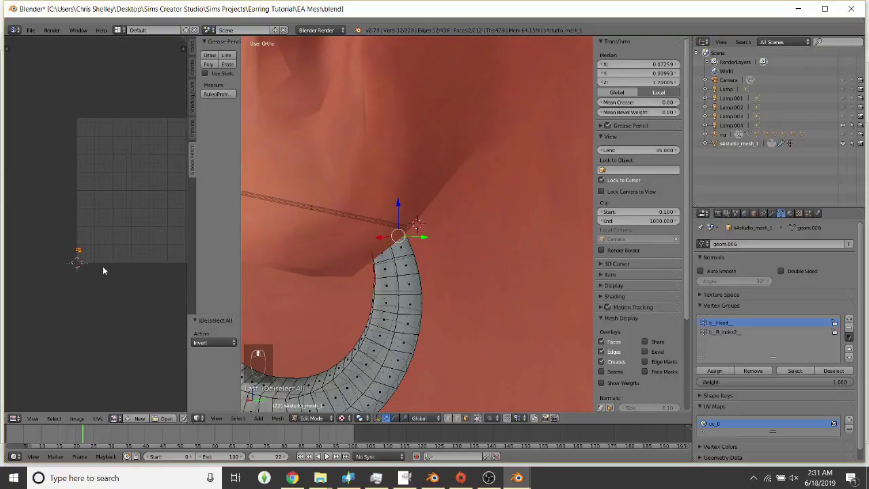
Select the whole earring mesh and keep only the end caps' UV islands selected, leaving out the strip in the EARRINGS block
{"action": "key", "text": "l"}
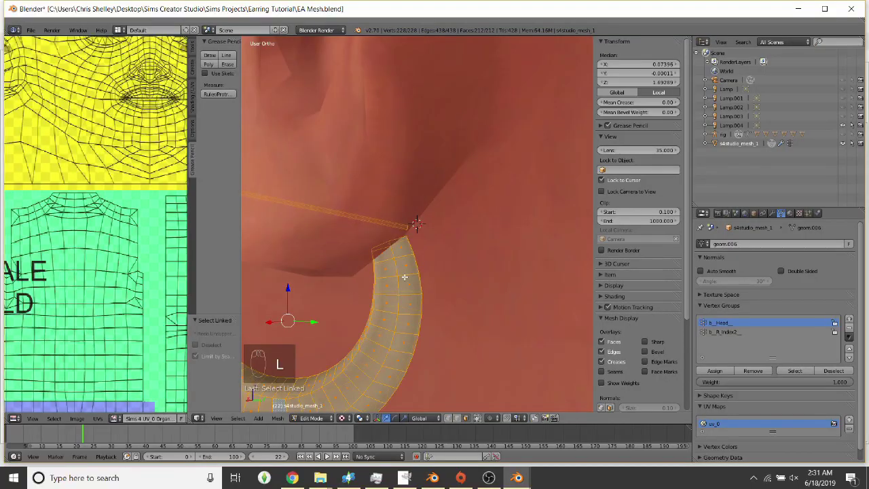
{"action": "scroll", "coordinate": [75, 234], "scroll_direction": "down", "scroll_amount": 5}
{"action": "key", "text": "a"}
{"action": "key", "text": "a"}
{"action": "key", "text": "a"}
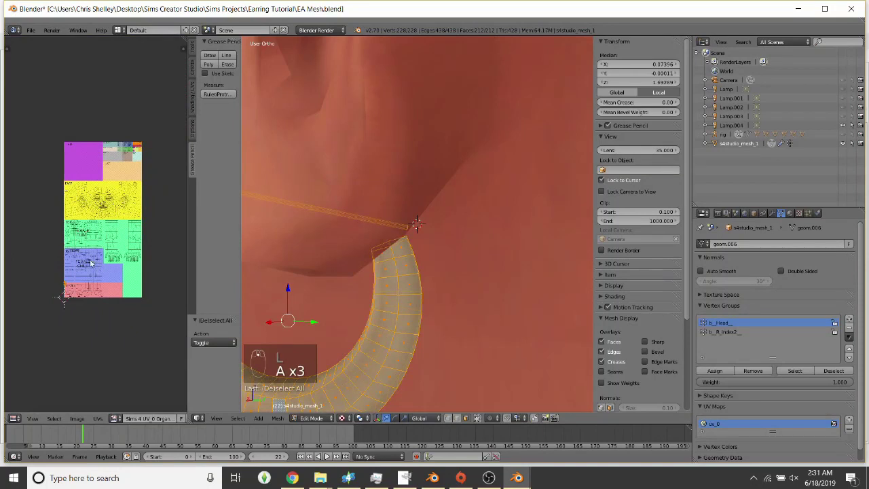
{"action": "key", "text": "b"}
{"action": "key", "text": "b"}
{"action": "left_click_drag", "start_coordinate": [112, 129], "coordinate": [149, 166]}
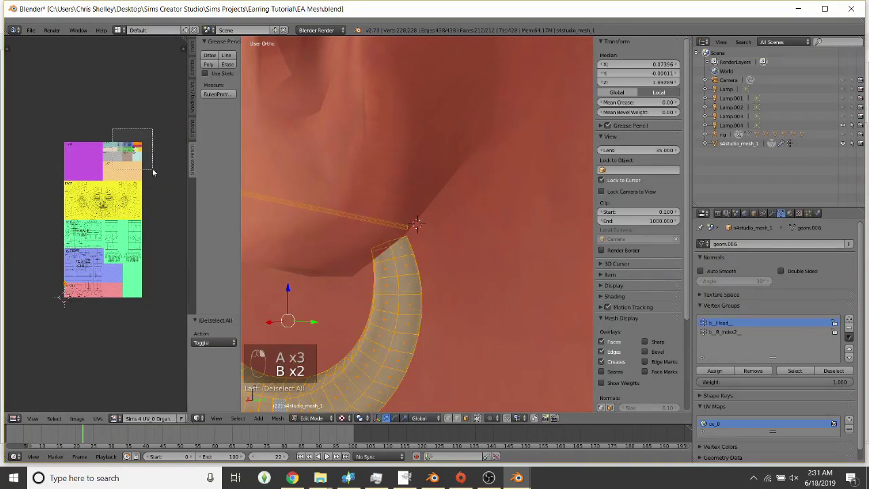
Move the end caps' UV islands into the EARRINGS block, scale them to about 0.79, and place them below the strip
{"action": "key", "text": "g"}
{"action": "left_click", "coordinate": [157, 174]}
{"action": "scroll", "coordinate": [157, 175], "scroll_direction": "up", "scroll_amount": 8}
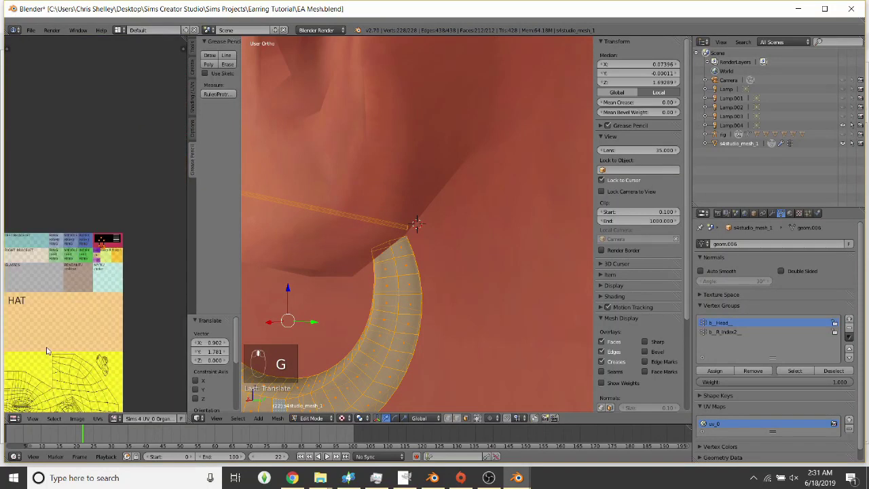
{"action": "key", "text": "s"}
{"action": "left_click", "coordinate": [48, 217]}
{"action": "key", "text": "g"}
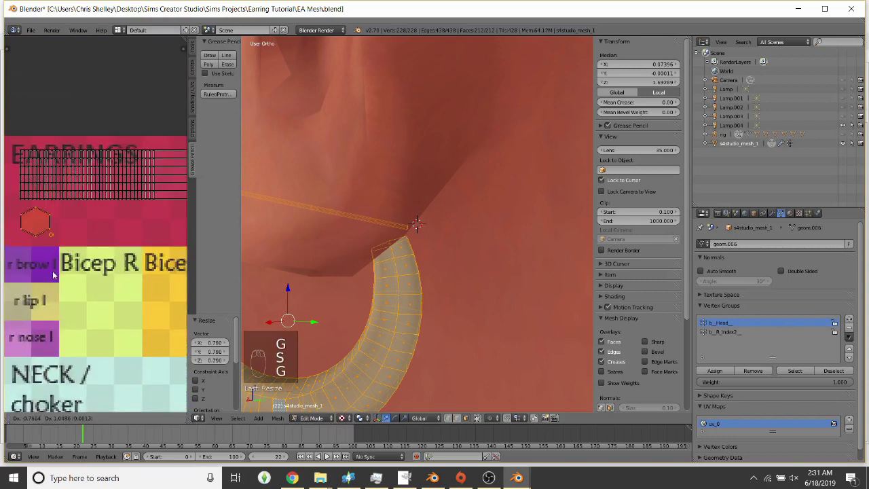
{"action": "left_click", "coordinate": [33, 212]}
{"action": "scroll", "coordinate": [33, 211], "scroll_direction": "down", "scroll_amount": 4}
Toggle the selection of all UVs and view the earring with the whole head from the front
{"action": "key", "text": "a"}
{"action": "key", "text": "KP_1"}
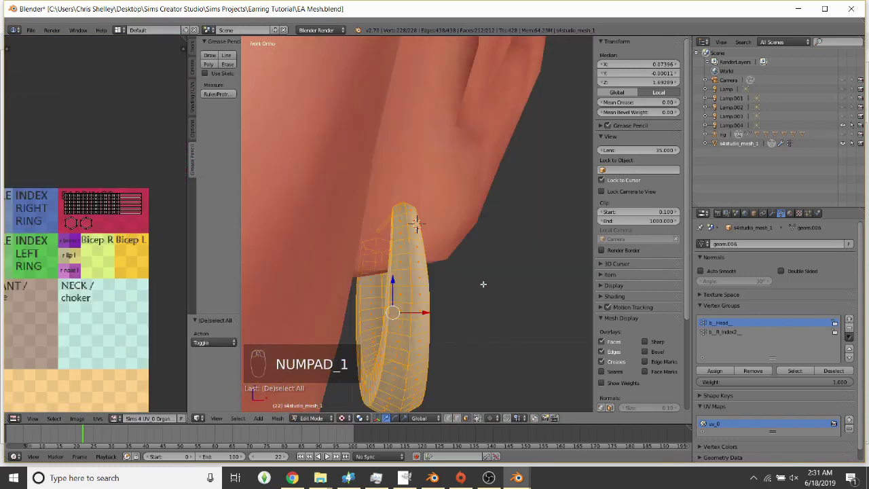
{"action": "scroll", "coordinate": [445, 217], "scroll_direction": "down", "scroll_amount": 8}
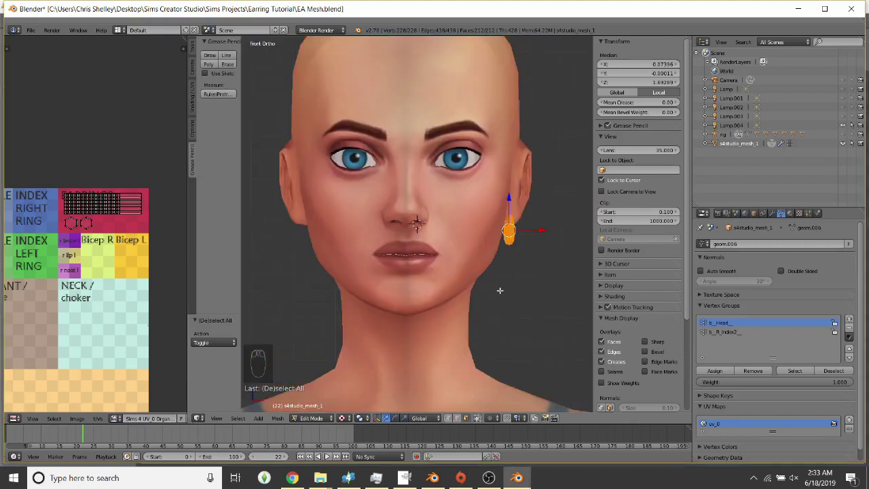
Duplicate the earring mesh, place the copy at the opposite earlobe about -0.150 along X, and return to Object Mode
{"action": "key", "text": "shift+d"}
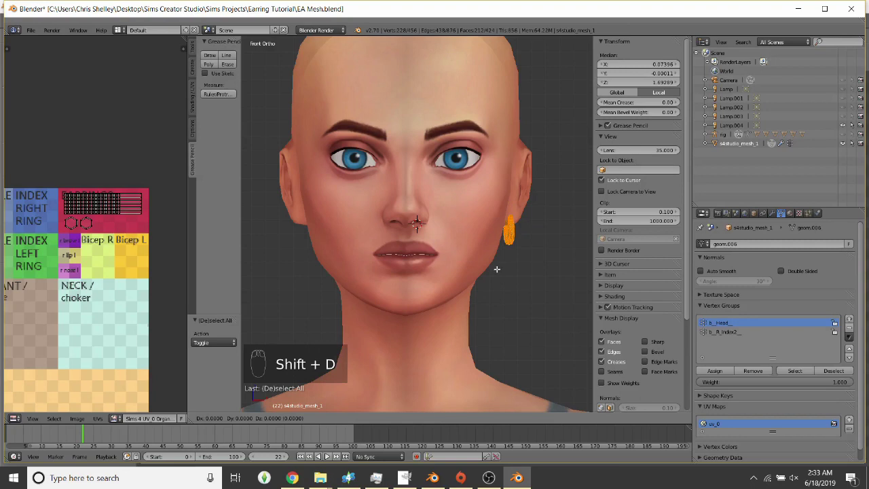
{"action": "left_click", "coordinate": [292, 306]}
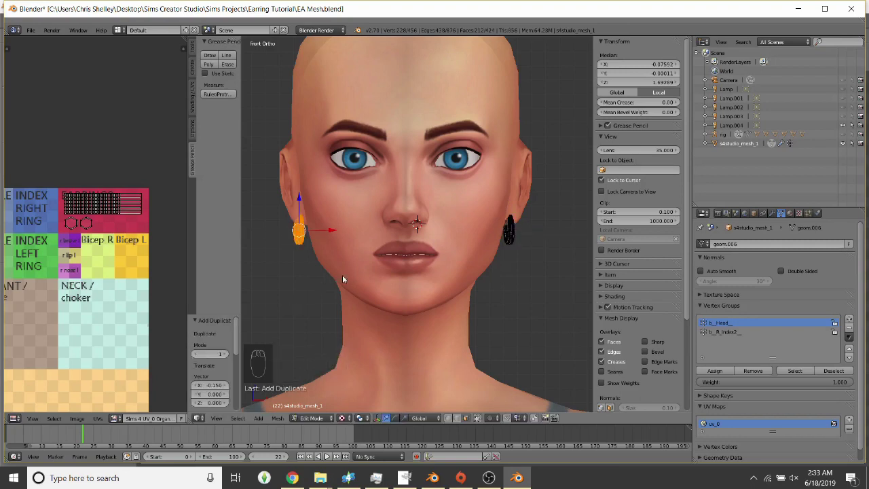
{"action": "key", "text": "Tab"}
{"action": "key", "text": "Tab"}
{"action": "key", "text": "Tab"}
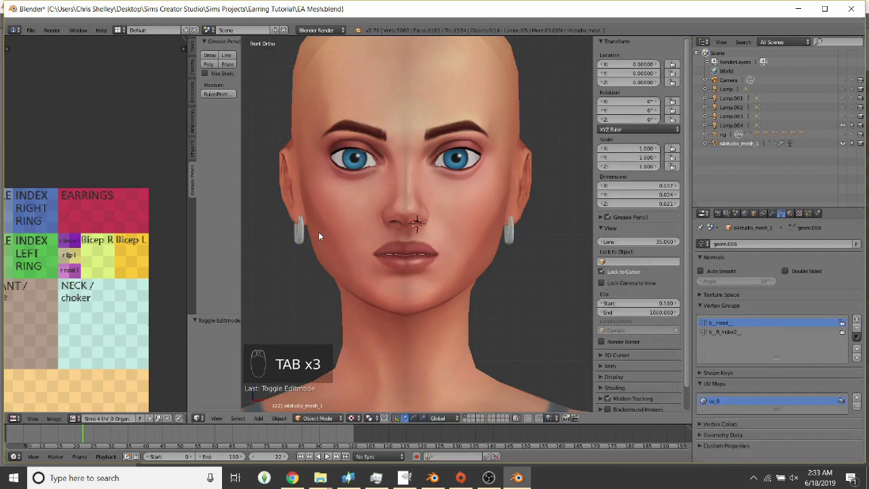
Examine the duplicated earring's fit on the ear from the side and the front
{"action": "middle_click_drag", "start_coordinate": [320, 233], "coordinate": [418, 251]}
{"action": "scroll", "coordinate": [416, 251], "scroll_direction": "up", "scroll_amount": 6}
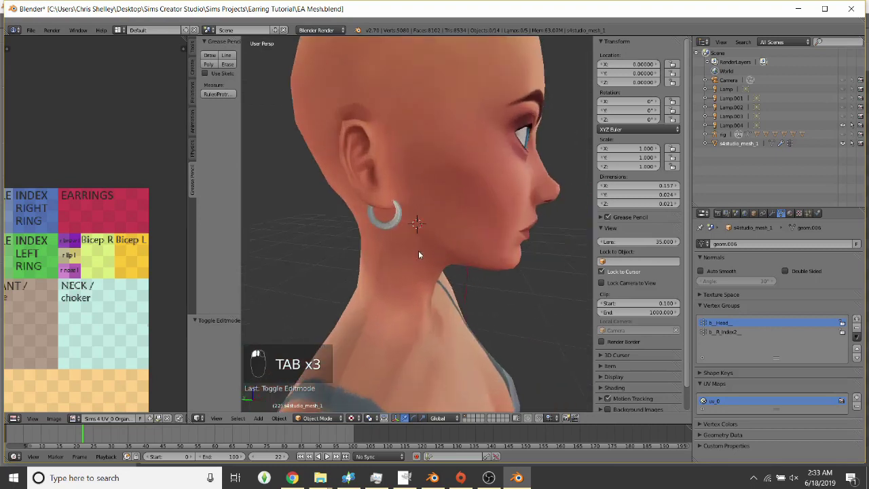
{"action": "key", "text": "KP_5"}
{"action": "scroll", "coordinate": [347, 248], "scroll_direction": "down", "scroll_amount": 5}
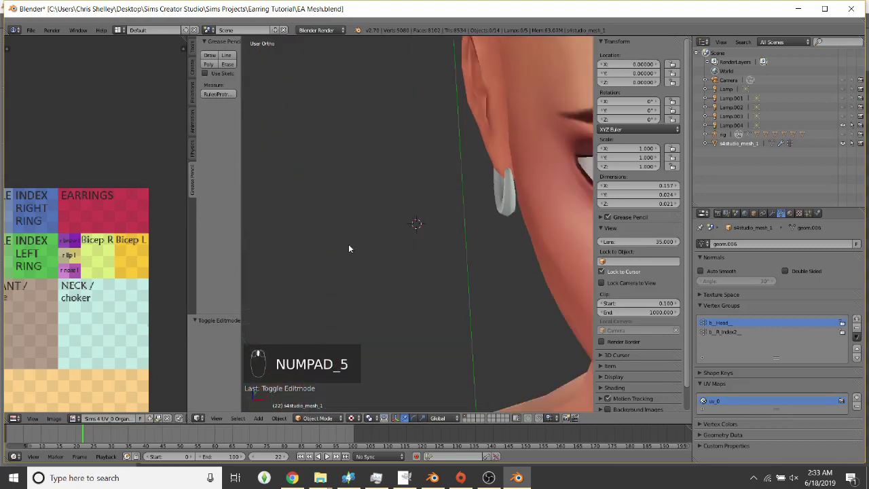
{"action": "key", "text": "KP_1"}
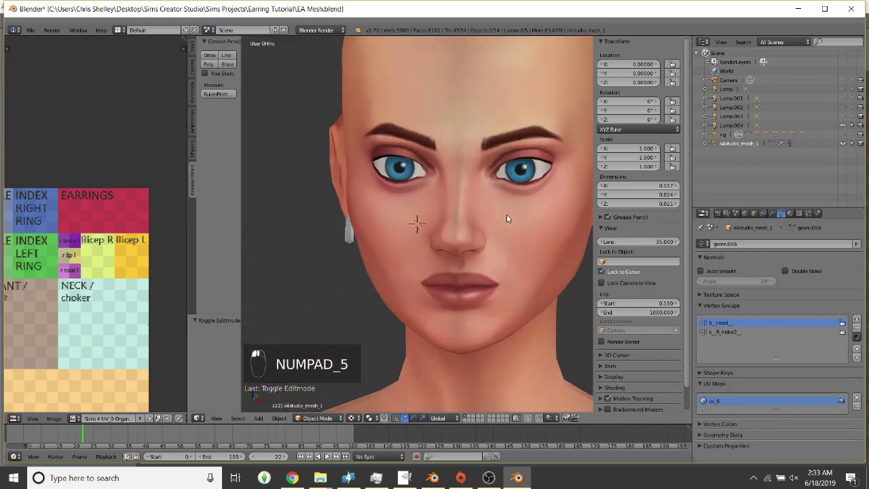
{"action": "left_click", "coordinate": [417, 254]}
Mirror the duplicated earring by scaling it -1 along X in Edit Mode, cancelling the trial rotation
{"action": "key", "text": "Tab"}
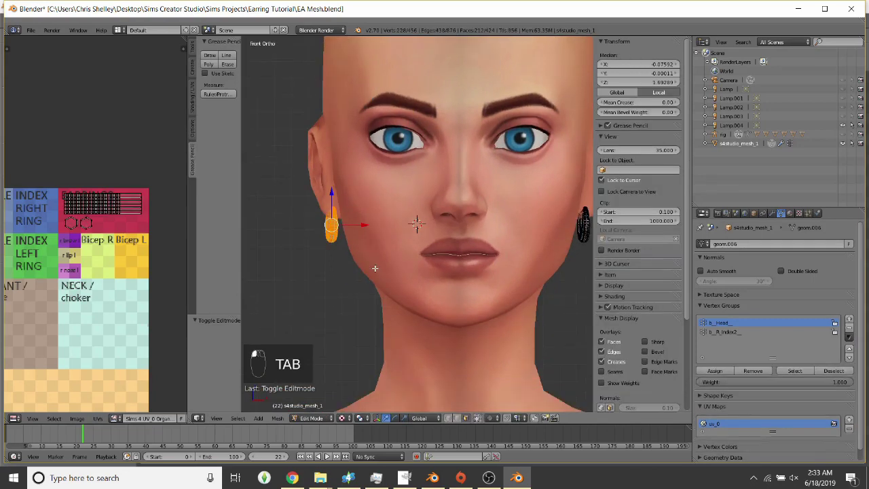
{"action": "key", "text": "r"}
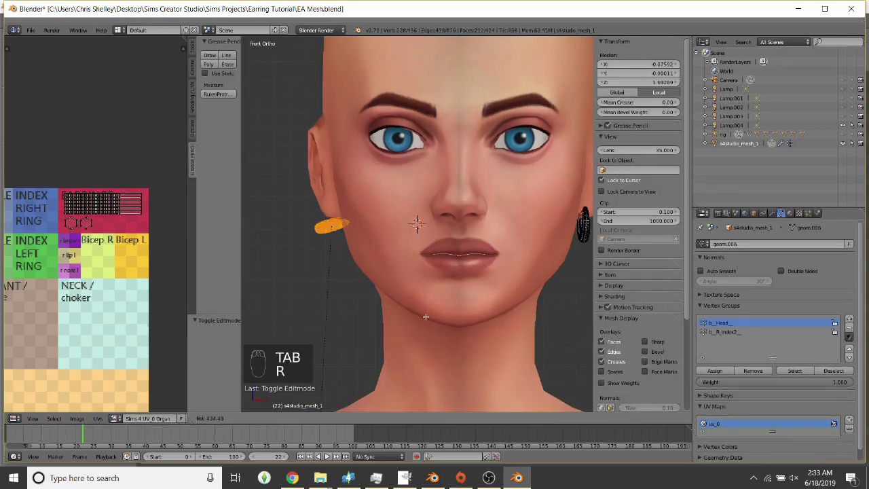
{"action": "right_click", "coordinate": [388, 214]}
{"action": "key", "text": "s"}
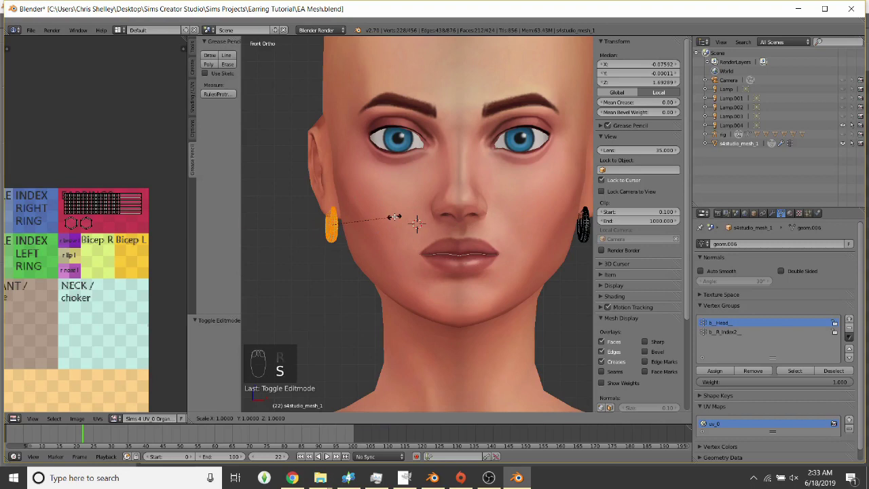
{"action": "key", "text": "x"}
{"action": "left_click", "coordinate": [396, 217]}
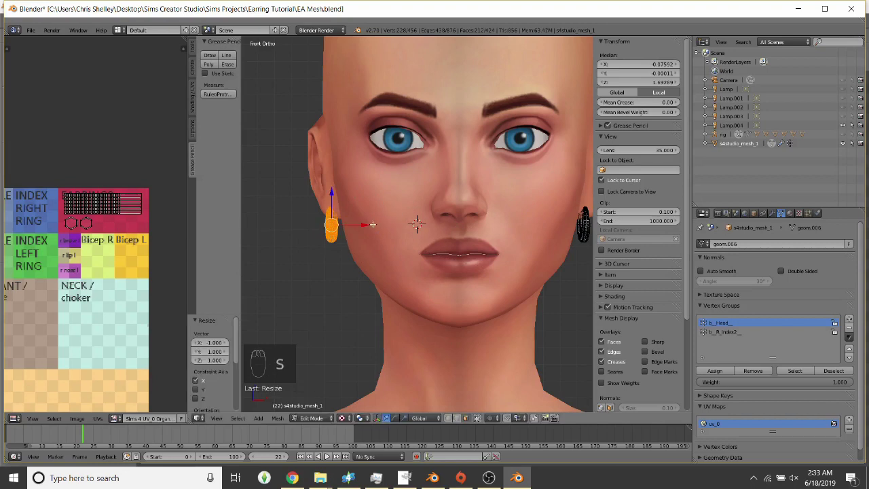
Move the mirrored earring slightly inward along X, to about -0.074, so it sits on the earlobe
{"action": "left_click_drag", "start_coordinate": [375, 226], "coordinate": [386, 235]}
{"action": "key", "text": "Tab"}
{"action": "key", "text": "Tab"}
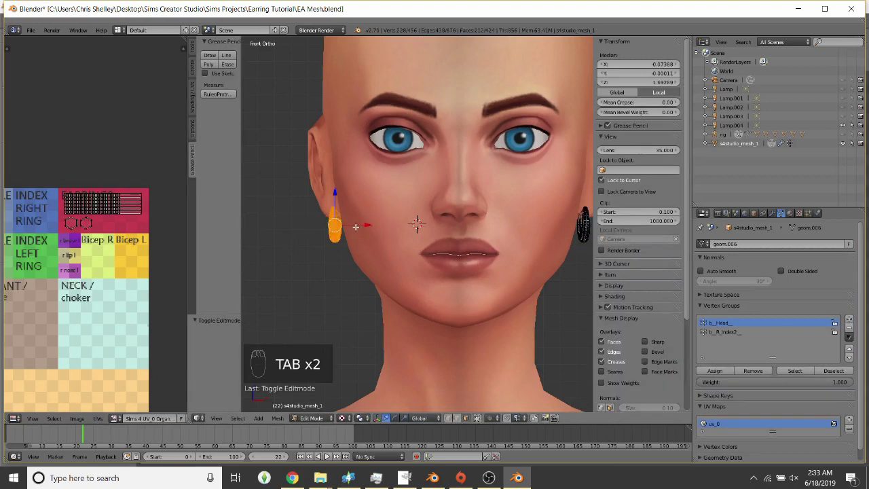
Flip the normals of the mirrored earring
{"action": "key", "text": "Tab"}
{"action": "middle_click_drag", "start_coordinate": [347, 221], "coordinate": [406, 255]}
{"action": "key", "text": "KP_5"}
{"action": "key", "text": "Tab"}
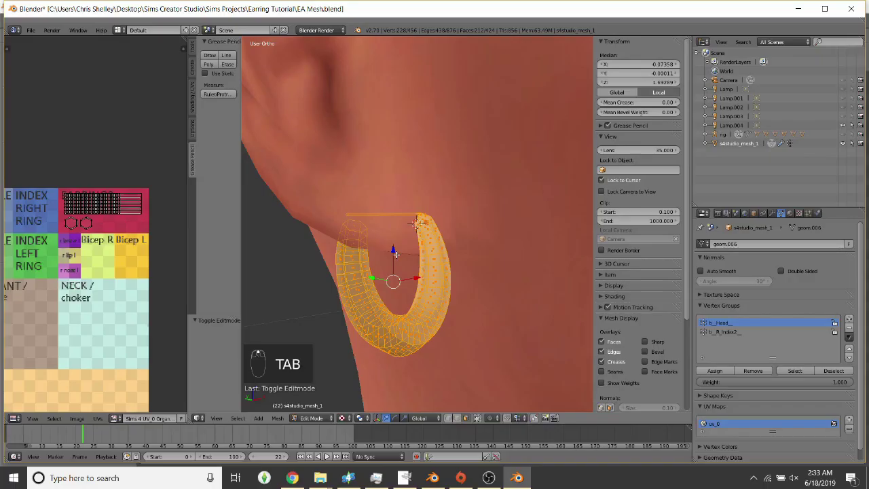
{"action": "key", "text": "ctrl+f"}
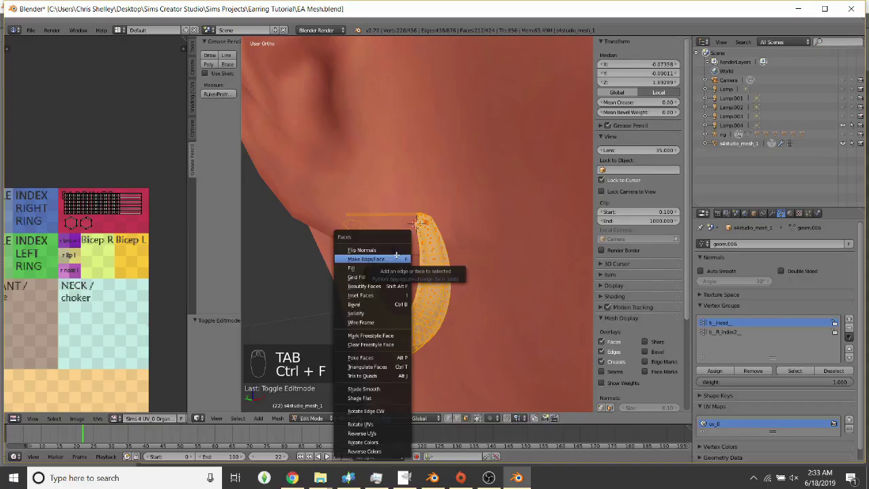
{"action": "left_click", "coordinate": [396, 246]}
Compare the placement of both earrings on the head from the front in Object Mode
{"action": "key", "text": "Tab"}
{"action": "mouse_move", "coordinate": [470, 274]}
{"action": "middle_mouse_down"}
{"action": "mouse_move", "coordinate": [493, 272]}
{"action": "mouse_move", "coordinate": [469, 268]}
{"action": "middle_mouse_up"}
{"action": "key", "text": "KP_1"}
{"action": "scroll", "coordinate": [445, 257], "scroll_direction": "down", "scroll_amount": 6}
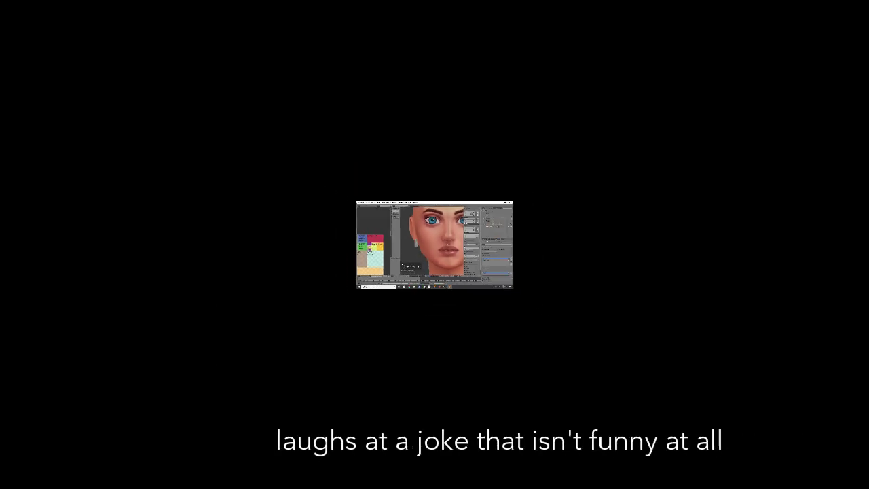
{"action": "key", "text": "Tab"}
{"action": "key", "text": "Tab"}
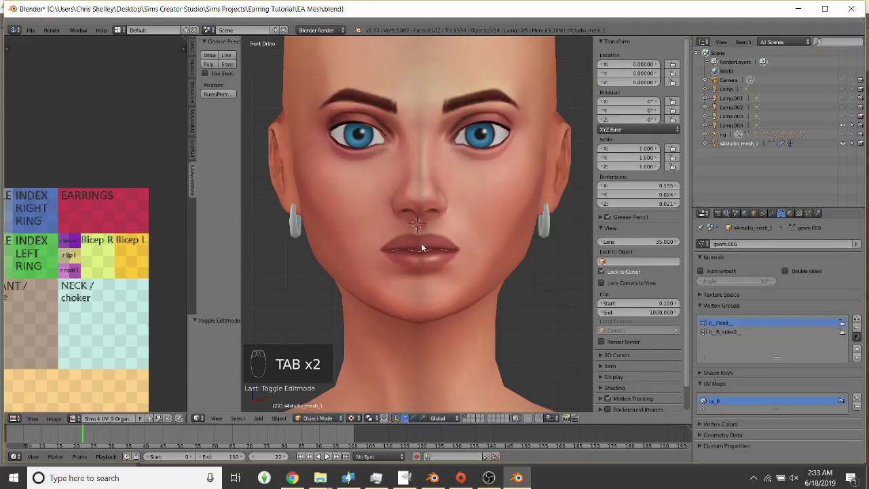
{"action": "key", "text": "Tab"}
{"action": "key", "text": "Tab"}
{"action": "middle_click_drag", "start_coordinate": [477, 263], "coordinate": [445, 246], "text": "shift"}
{"action": "scroll", "coordinate": [376, 211], "scroll_direction": "up", "scroll_amount": 2}
{"action": "scroll", "coordinate": [455, 202], "scroll_direction": "up", "scroll_amount": 3, "text": "shift"}
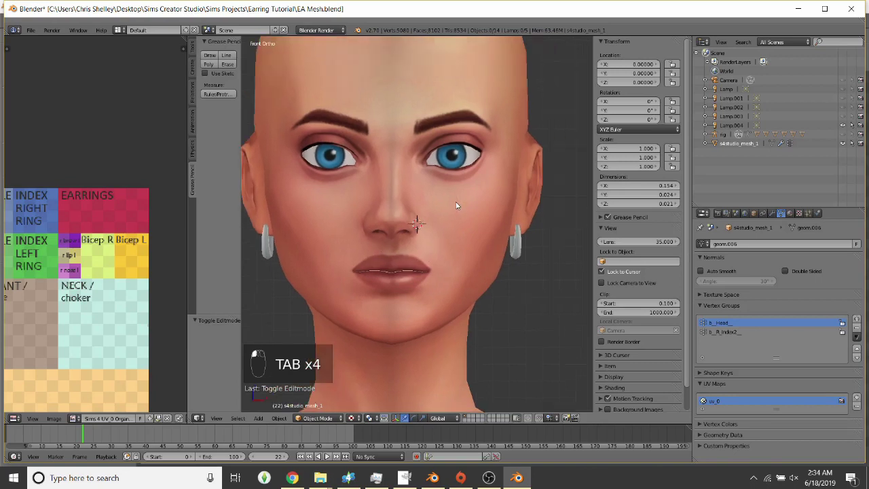
Save the file as New Mesh.blend in the Earring Tutorial folder
{"action": "key", "text": "ctrl+shift+s"}
{"action": "left_click", "coordinate": [114, 60]}
{"action": "type", "text": "New"}
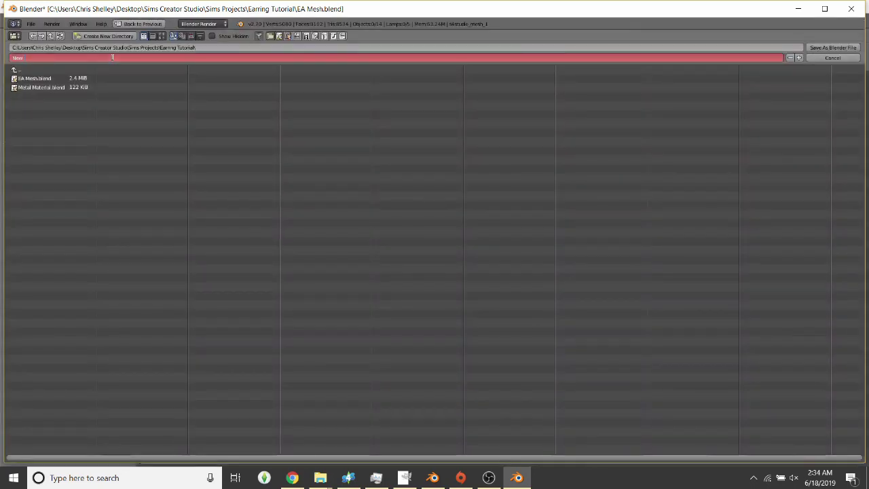
{"action": "key", "text": "Return"}
{"action": "key", "text": "Return"}
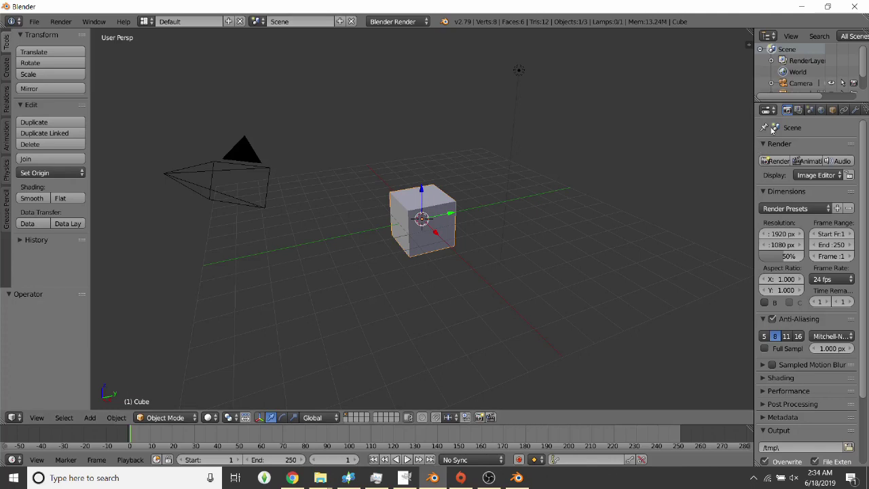
In the Blender 2.79 window, choose Cycles Render and open New Mesh.blend from the Earring Tutorial folder
{"action": "left_click", "coordinate": [398, 21]}
{"action": "left_click", "coordinate": [402, 60]}
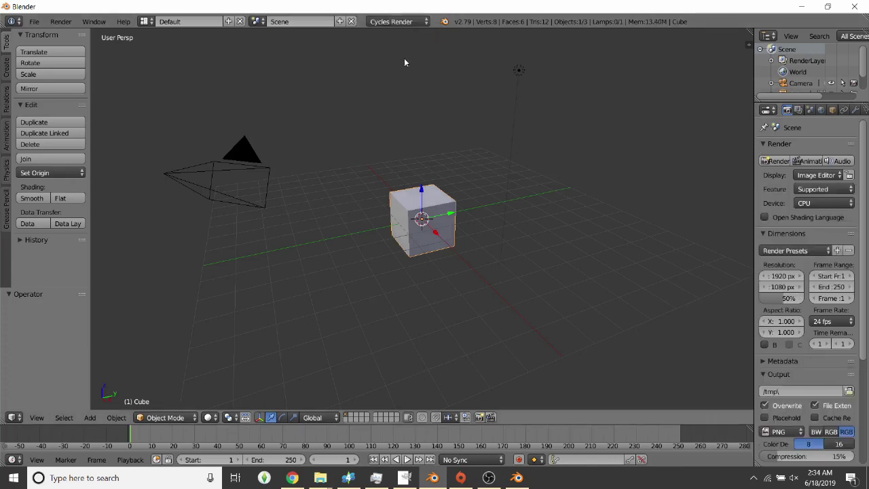
{"action": "left_click", "coordinate": [34, 21]}
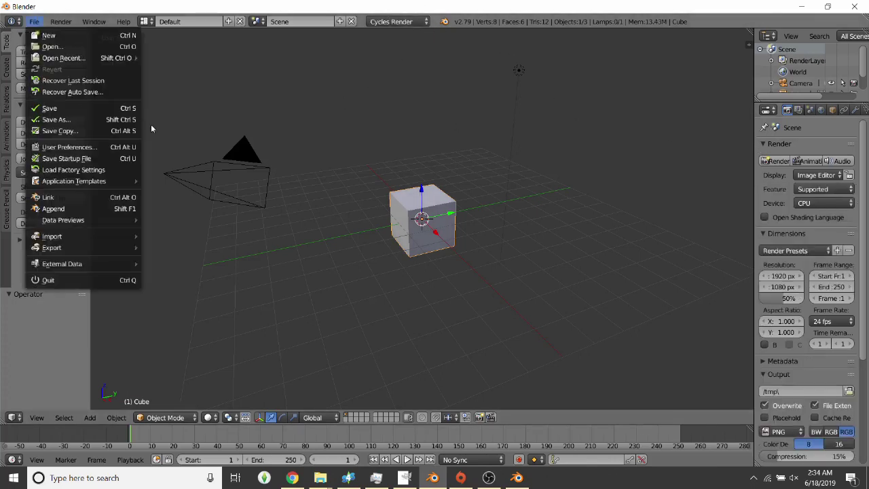
{"action": "left_click", "coordinate": [78, 46]}
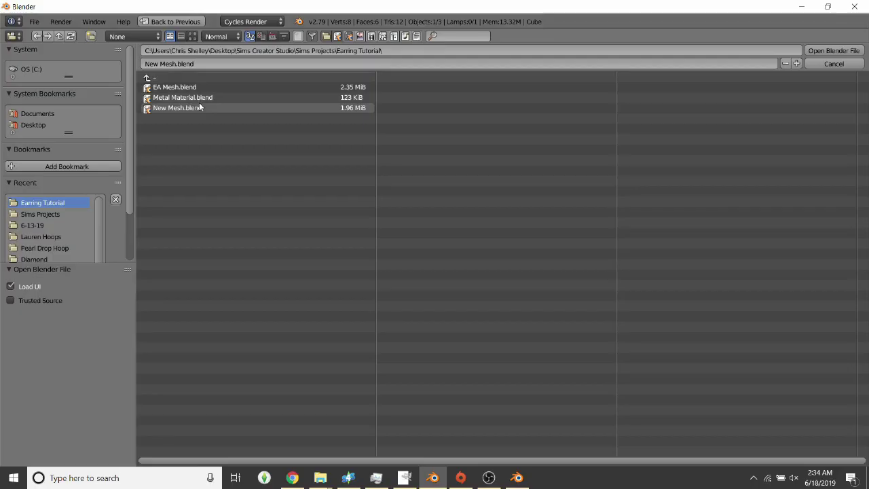
{"action": "left_click", "coordinate": [200, 107]}
{"action": "double_click", "coordinate": [199, 106]}
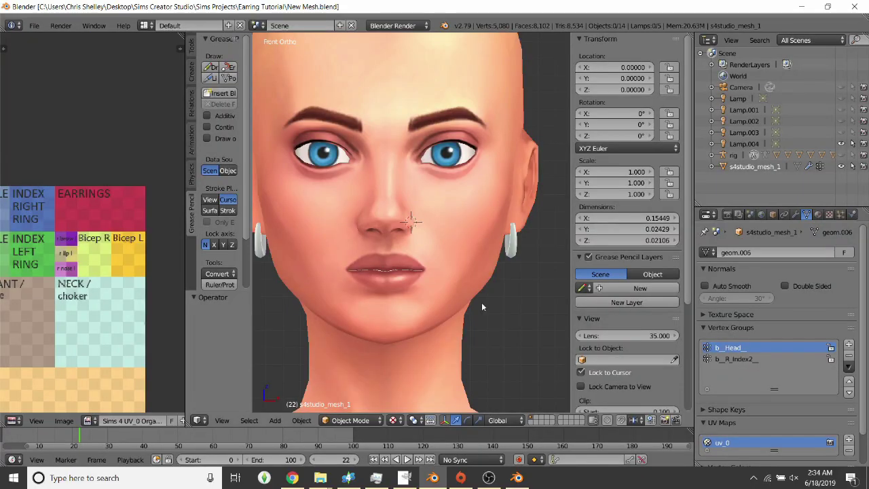
Display the 3D view with rendered shading and expand the rig's contents in the outliner
{"action": "left_click", "coordinate": [393, 420]}
{"action": "left_click", "coordinate": [437, 344]}
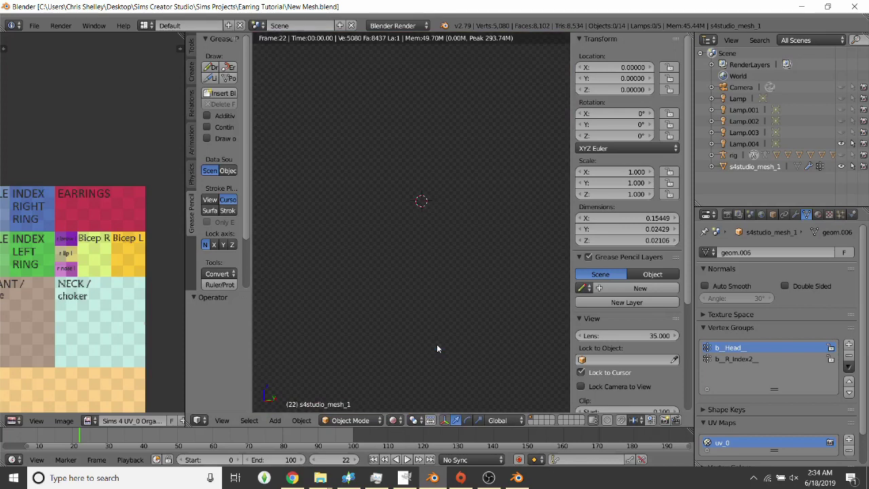
{"action": "left_click", "coordinate": [711, 155]}
{"action": "scroll", "coordinate": [747, 136], "scroll_direction": "down", "scroll_amount": 1}
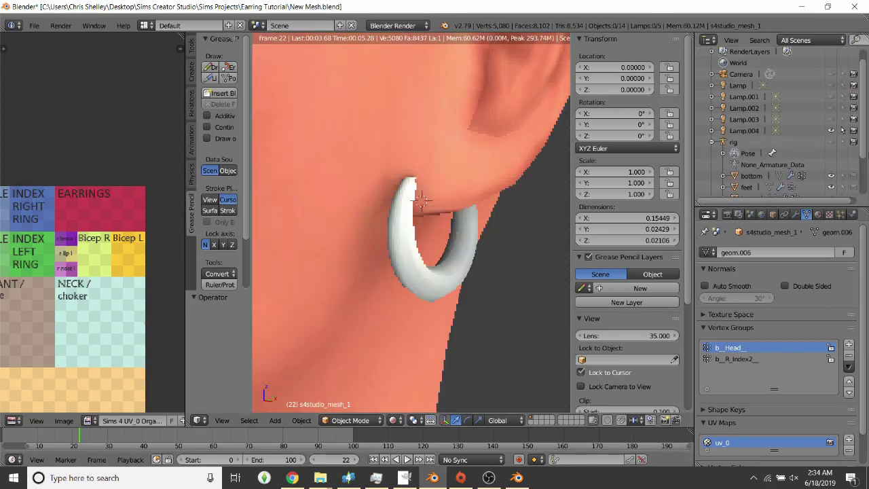
{"action": "scroll", "coordinate": [865, 166], "scroll_direction": "down", "scroll_amount": 3}
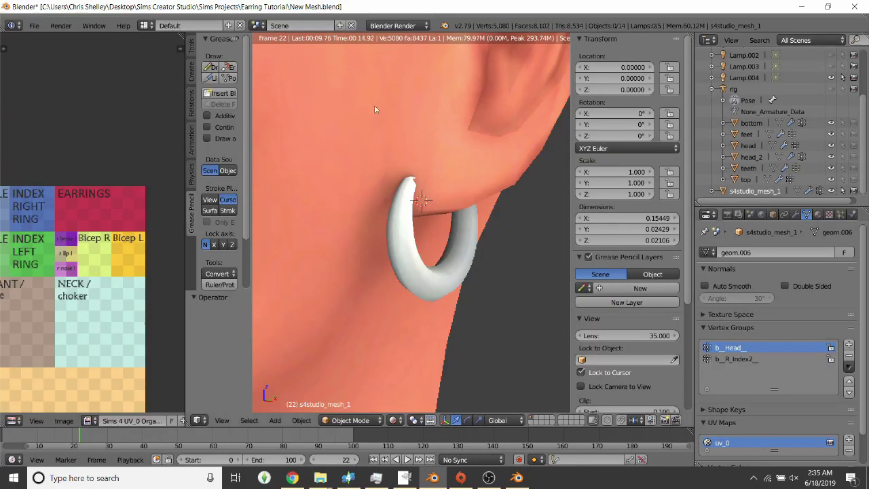
Set the render engine to Cycles Render and show only the two earrings, with the rig's body meshes hidden
{"action": "left_click", "coordinate": [397, 25]}
{"action": "left_click", "coordinate": [391, 63]}
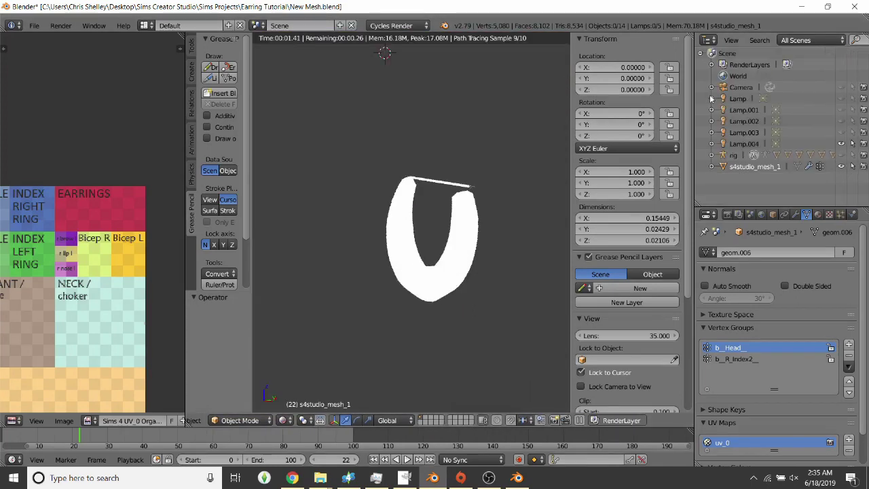
{"action": "middle_click_drag", "start_coordinate": [495, 250], "coordinate": [458, 246]}
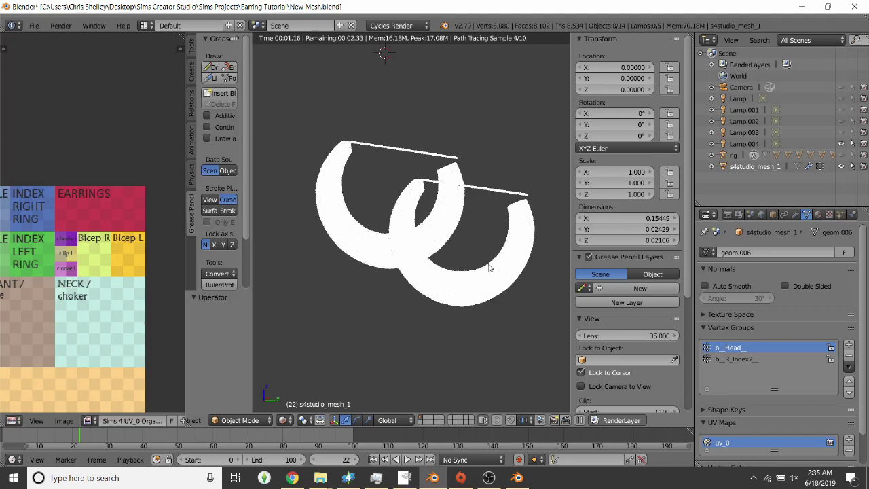
{"action": "scroll", "coordinate": [474, 225], "scroll_direction": "down", "scroll_amount": 1}
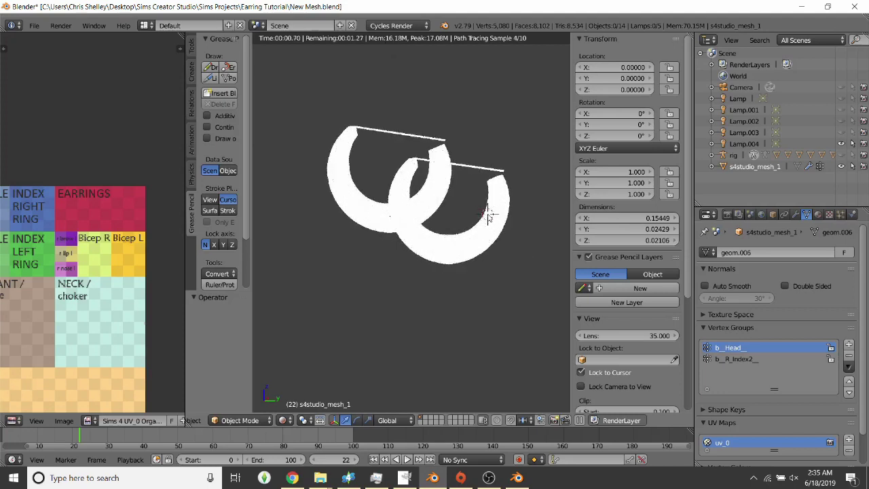
Hide the 3D view's side panels, and enlarge the timeline area and turn it into a Node Editor
{"action": "key", "text": "t"}
{"action": "key", "text": "n"}
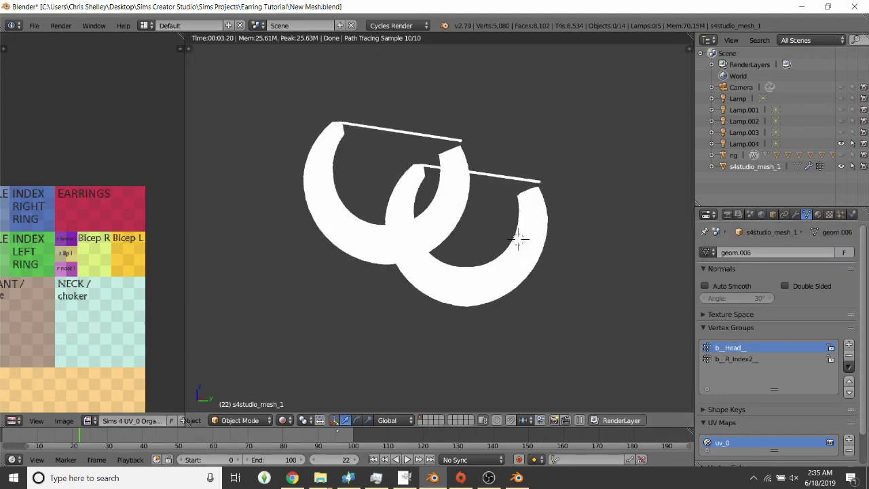
{"action": "left_click_drag", "start_coordinate": [354, 428], "coordinate": [354, 336]}
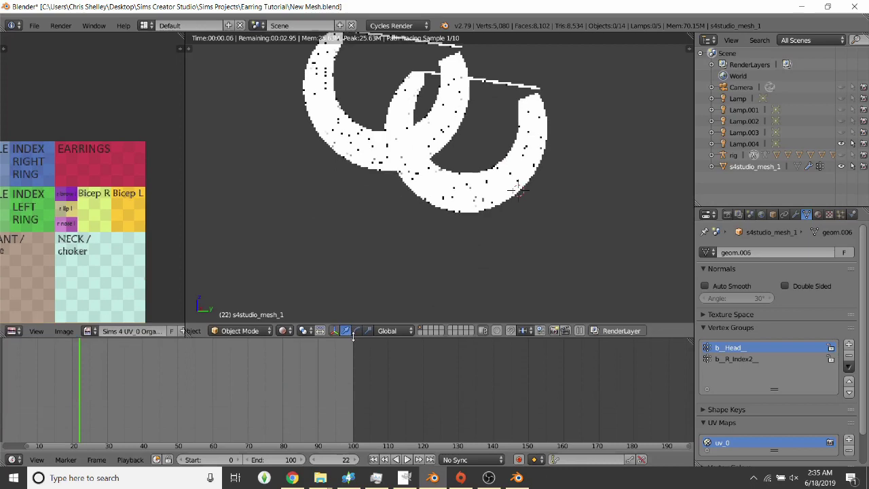
{"action": "left_click", "coordinate": [12, 460]}
{"action": "left_click", "coordinate": [38, 337]}
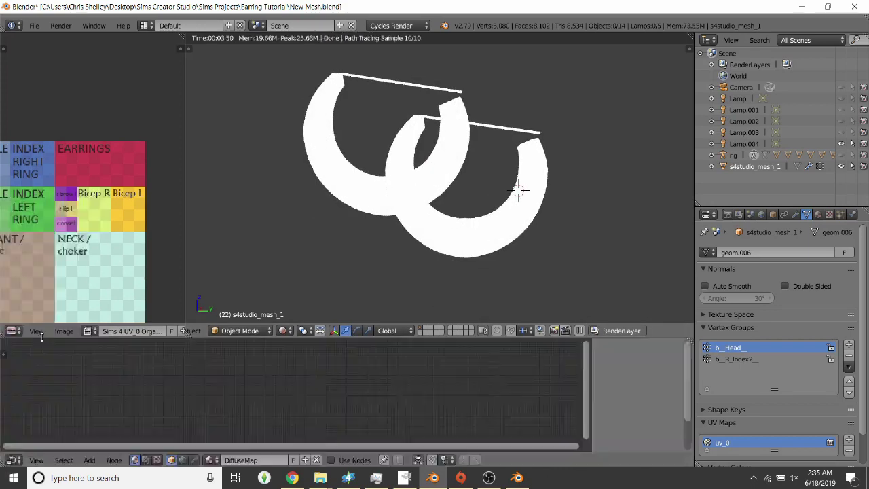
Enable nodes for the earrings' DiffuseMap material and give it a Glossy BSDF surface with roughness 0.5
{"action": "left_click", "coordinate": [818, 215]}
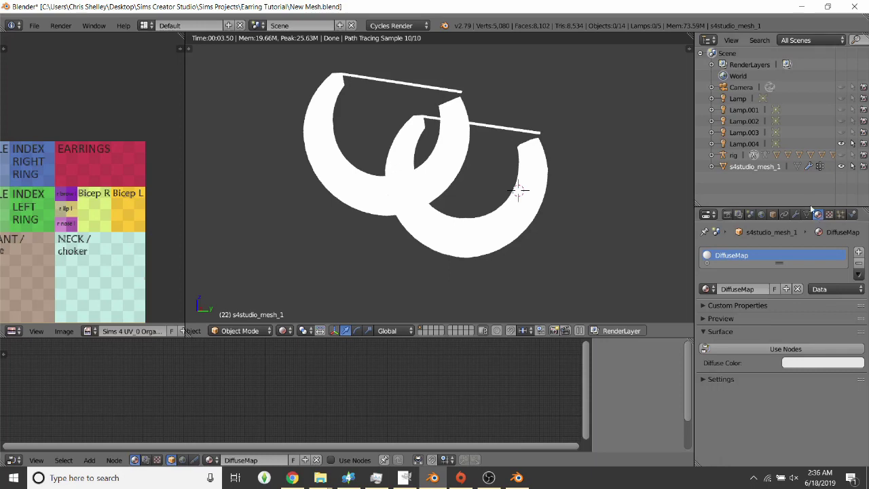
{"action": "left_click", "coordinate": [796, 351]}
{"action": "left_click", "coordinate": [818, 350]}
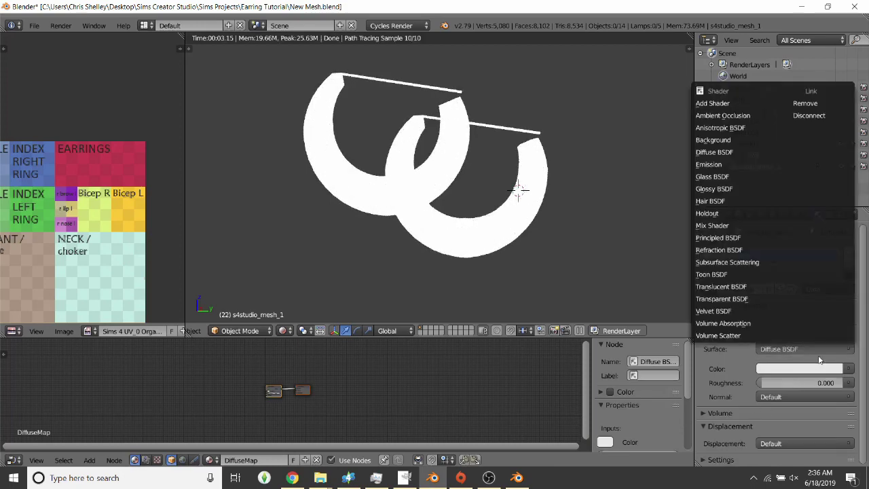
{"action": "left_click", "coordinate": [727, 188]}
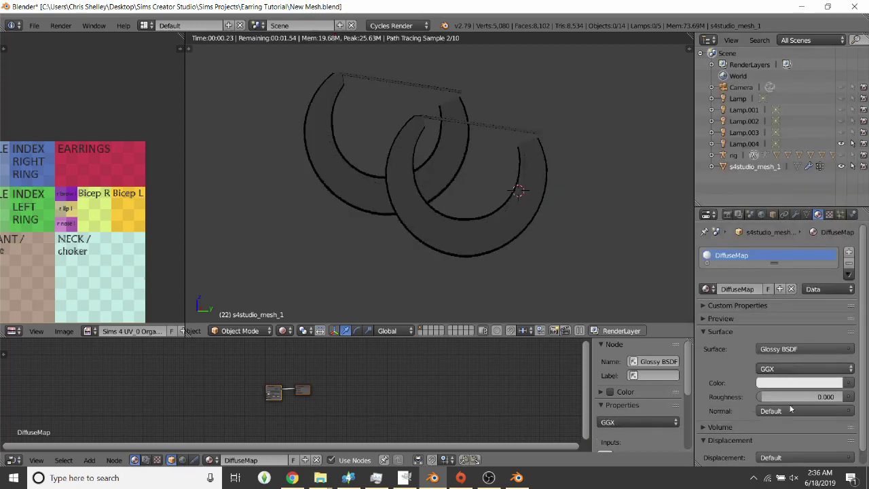
{"action": "left_click", "coordinate": [819, 397]}
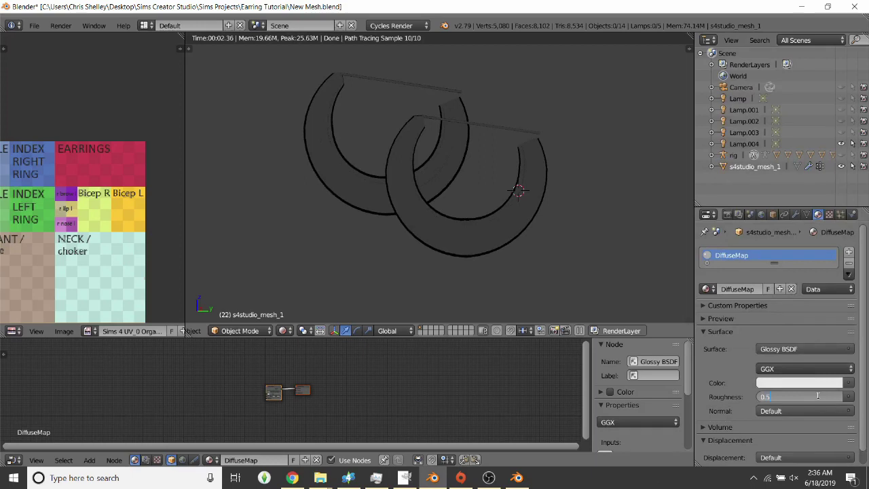
{"action": "key", "text": "Return"}
{"action": "middle_click_drag", "start_coordinate": [530, 167], "coordinate": [582, 219]}
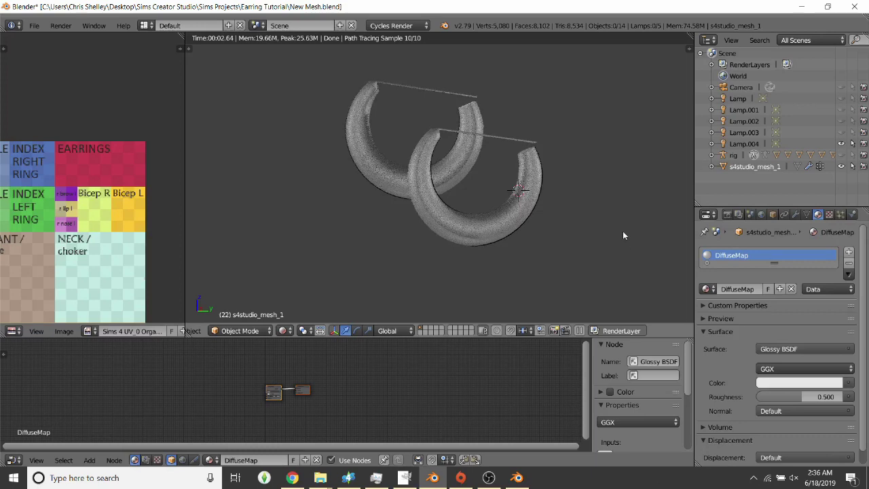
Append the metal material from Metal Material.blend in the Earring Tutorial folder
{"action": "left_click", "coordinate": [36, 25]}
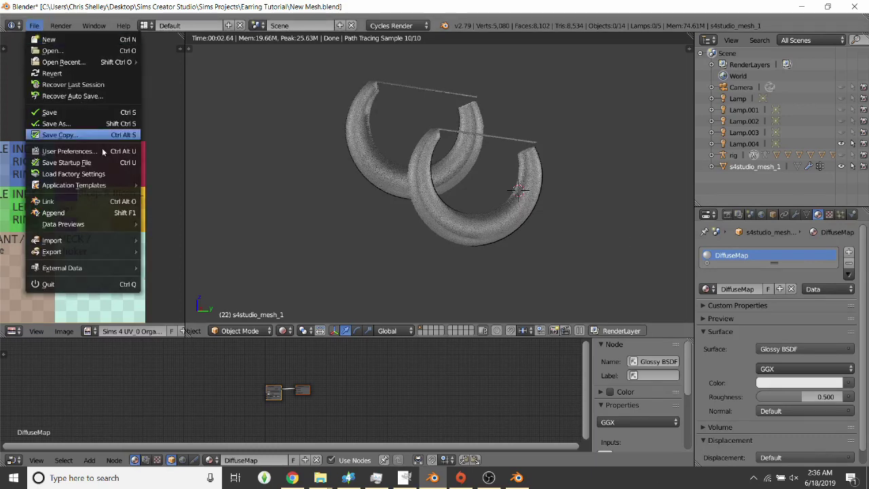
{"action": "left_click", "coordinate": [53, 213]}
{"action": "left_click", "coordinate": [202, 97]}
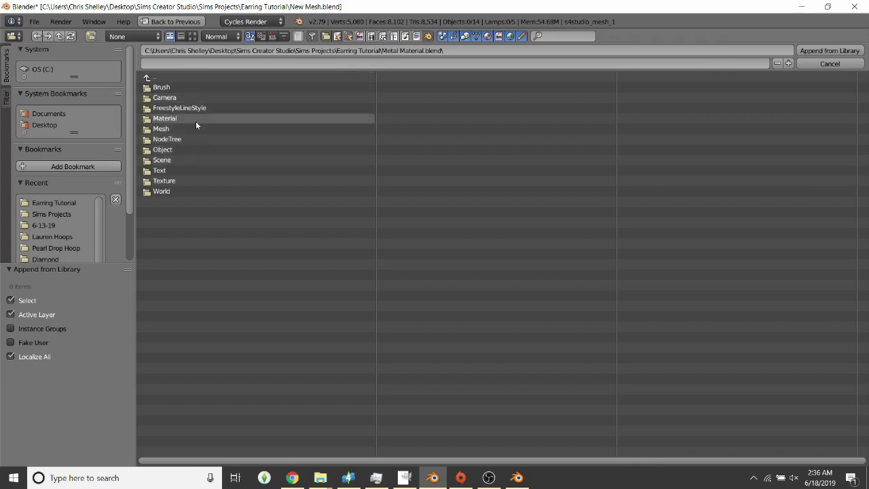
{"action": "left_click", "coordinate": [195, 120]}
{"action": "double_click", "coordinate": [190, 94]}
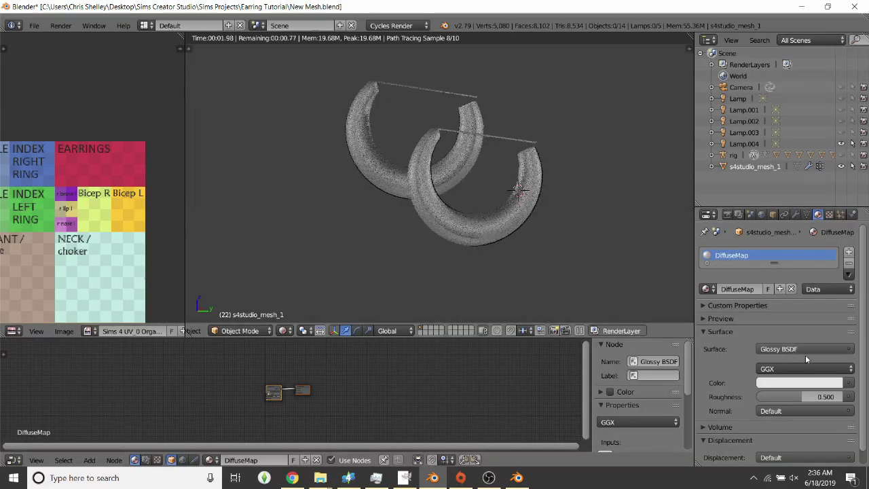
Set the earring material's surface to the PBR Metal group and its metal color to Gold
{"action": "left_click", "coordinate": [802, 350]}
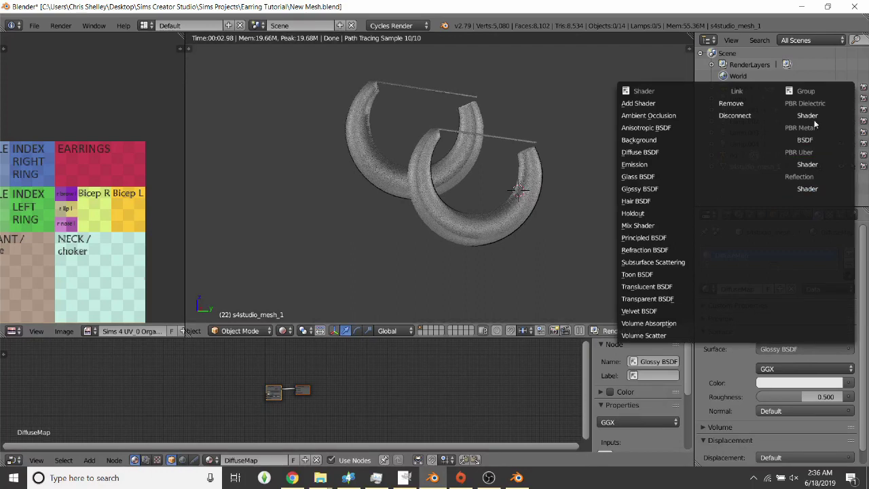
{"action": "left_click", "coordinate": [822, 140]}
{"action": "left_click", "coordinate": [856, 371]}
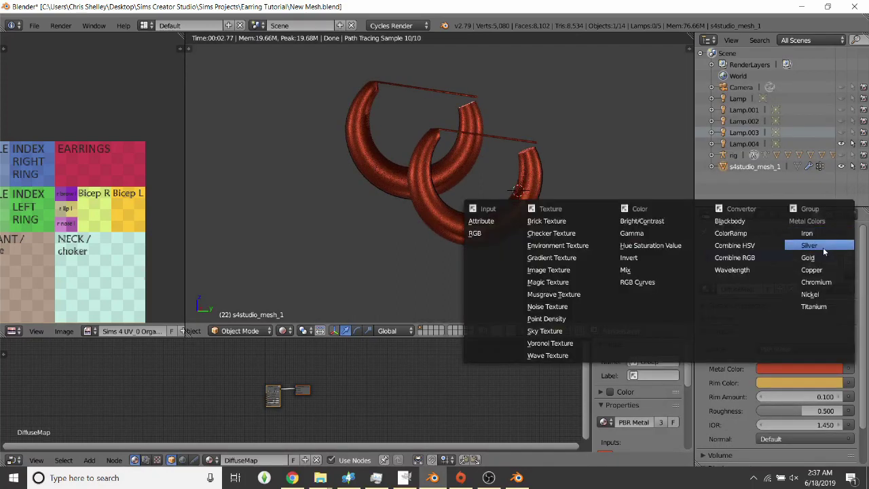
{"action": "left_click", "coordinate": [809, 256]}
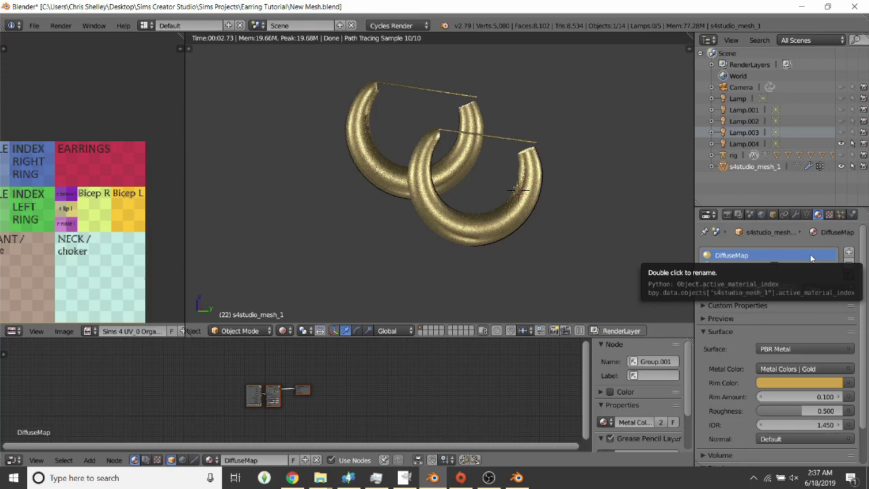
Add an Image Texture node beside the Metal Colors node and load Sims 4 UV_0 Organizer.png into it
{"action": "scroll", "coordinate": [141, 410], "scroll_direction": "up", "scroll_amount": 5}
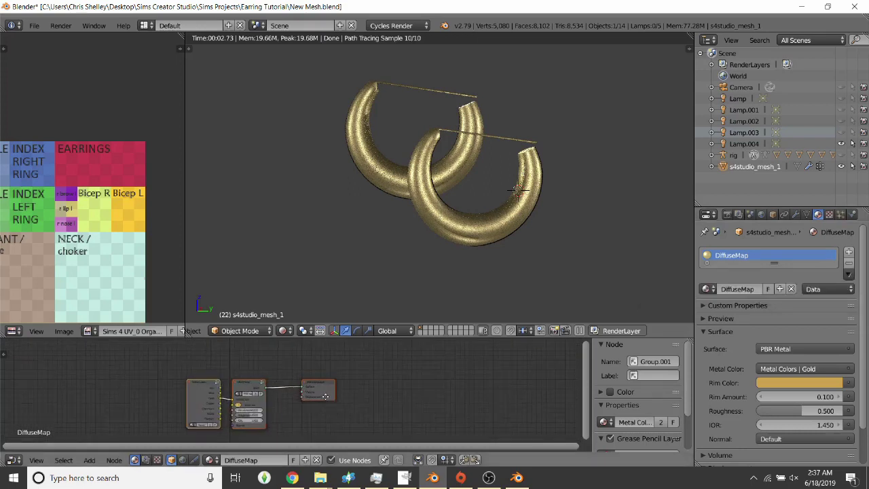
{"action": "key", "text": "shift+a"}
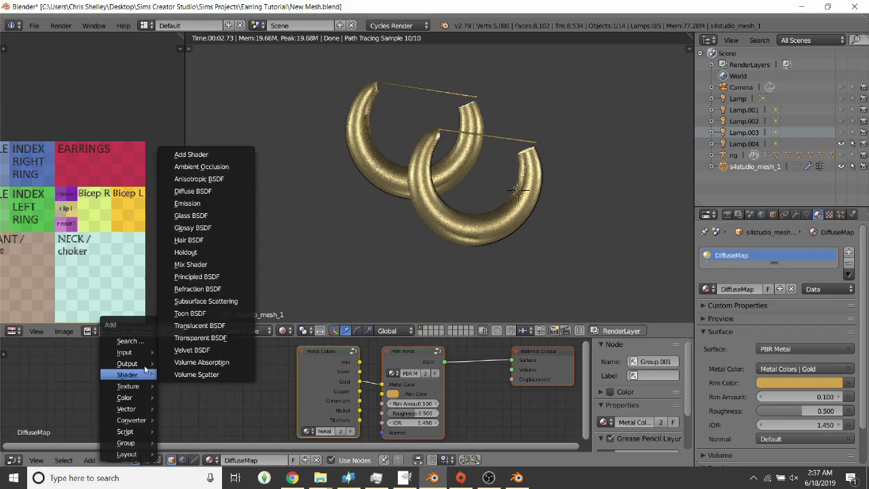
{"action": "mouse_move", "coordinate": [136, 410]}
{"action": "left_click", "coordinate": [211, 297]}
{"action": "left_click", "coordinate": [191, 362]}
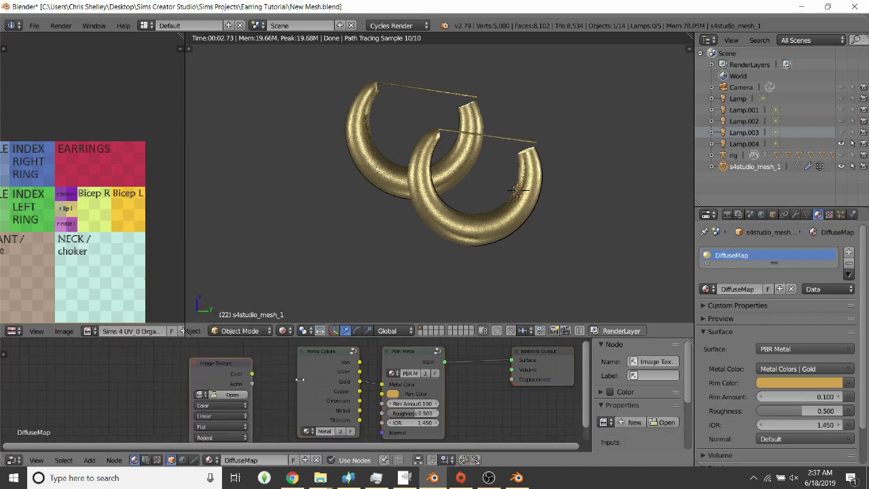
{"action": "left_click", "coordinate": [232, 394]}
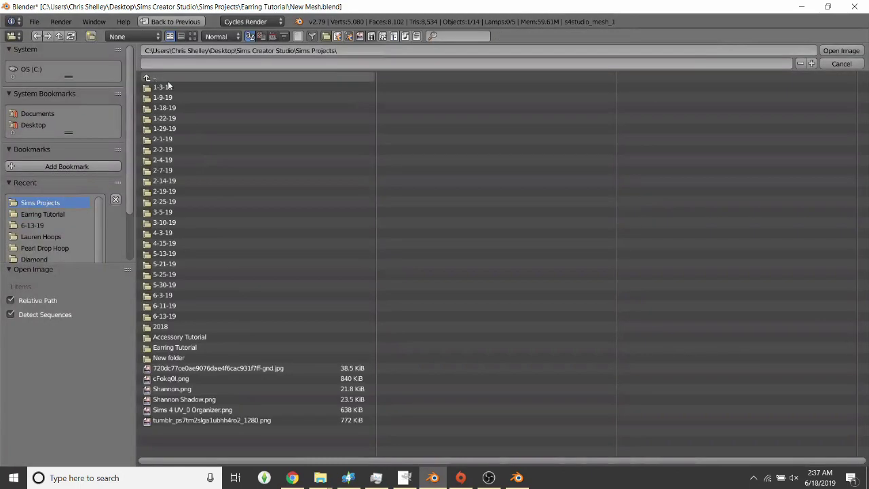
{"action": "left_click", "coordinate": [228, 411]}
{"action": "double_click", "coordinate": [229, 411]}
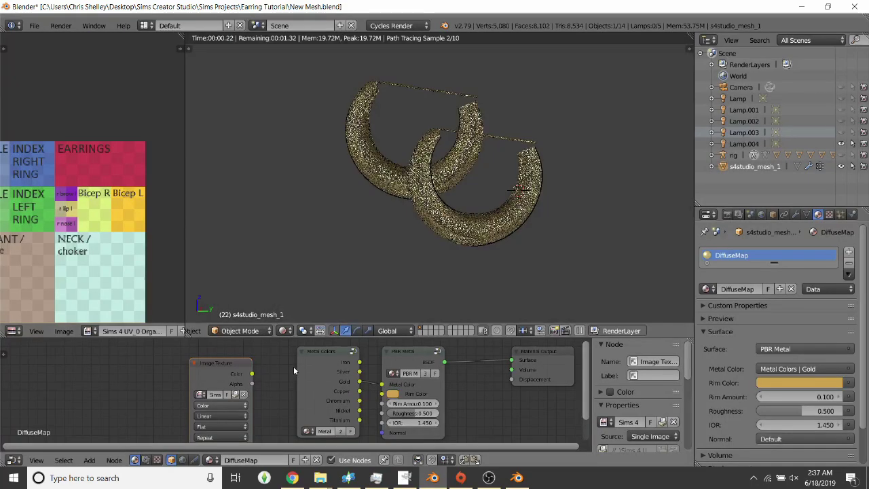
Set the Cycles sampling to 40 render samples and 60 preview samples
{"action": "left_click", "coordinate": [728, 214]}
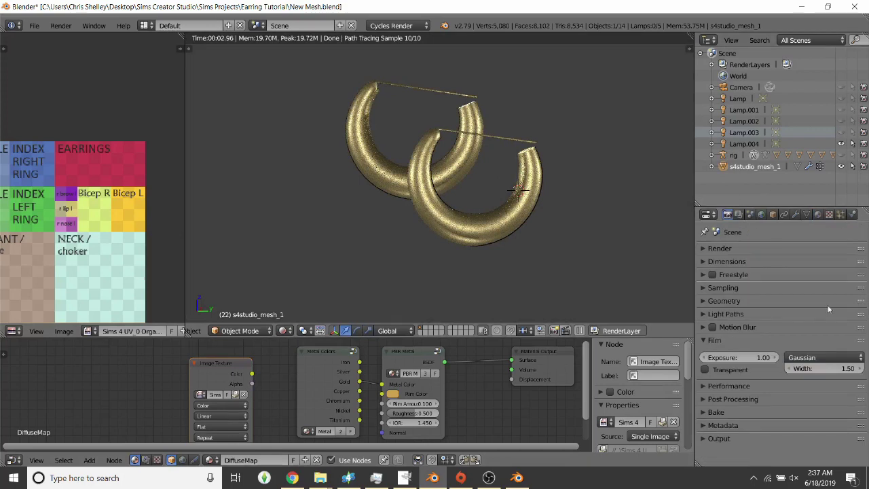
{"action": "left_click", "coordinate": [728, 290]}
{"action": "left_click", "coordinate": [817, 343]}
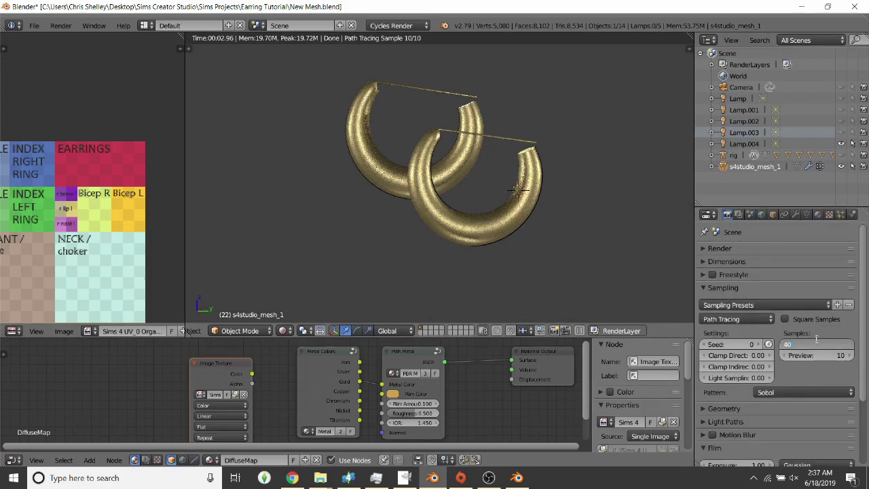
{"action": "left_click", "coordinate": [824, 355]}
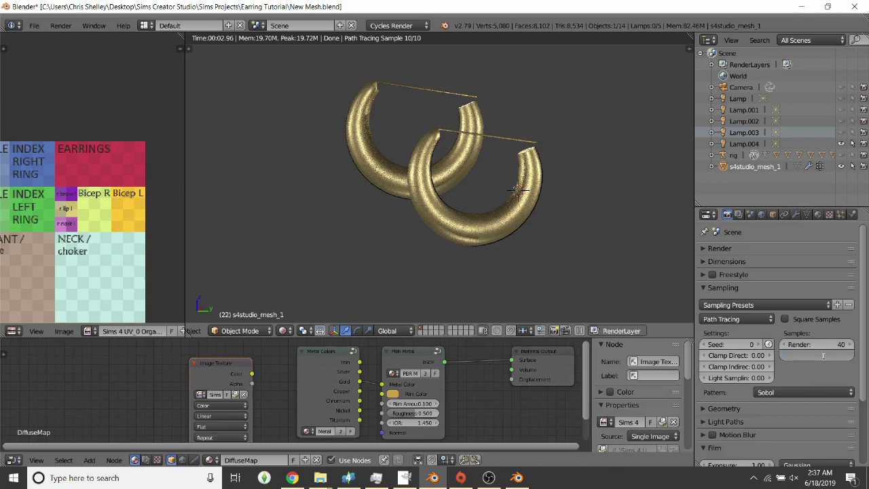
{"action": "key", "text": "Return"}
Bake the combined gold texture with a 5 px margin and check it against the earring's UV layout
{"action": "scroll", "coordinate": [775, 333], "scroll_direction": "down", "scroll_amount": 8}
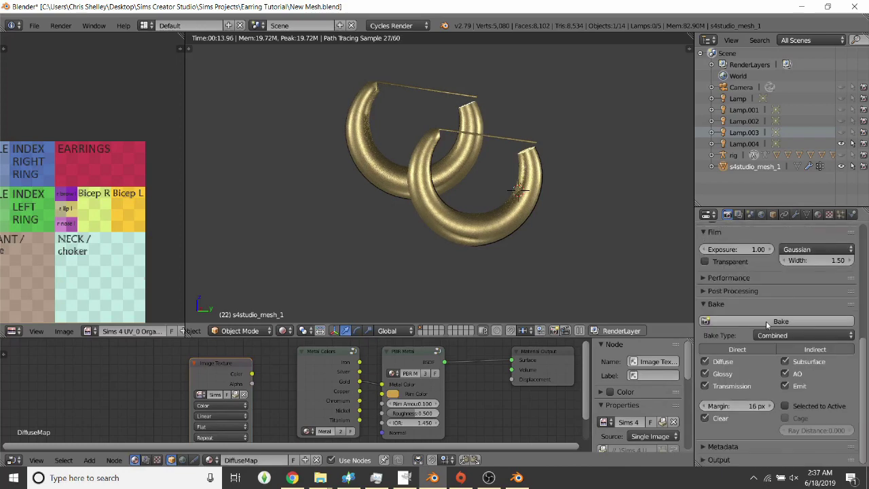
{"action": "left_click", "coordinate": [752, 408]}
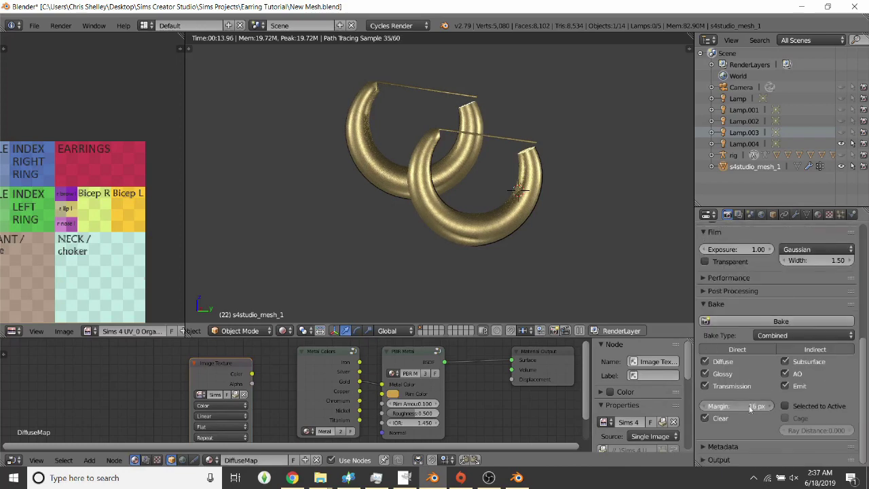
{"action": "key", "text": "Return"}
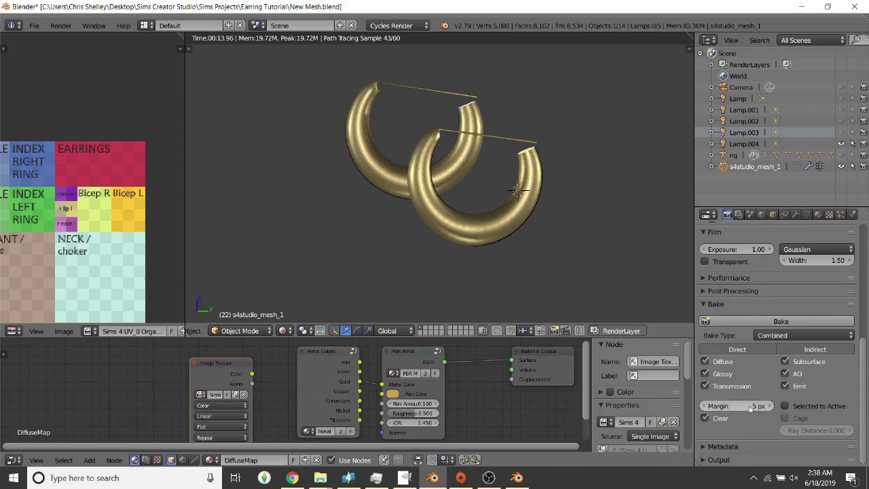
{"action": "left_click", "coordinate": [751, 321]}
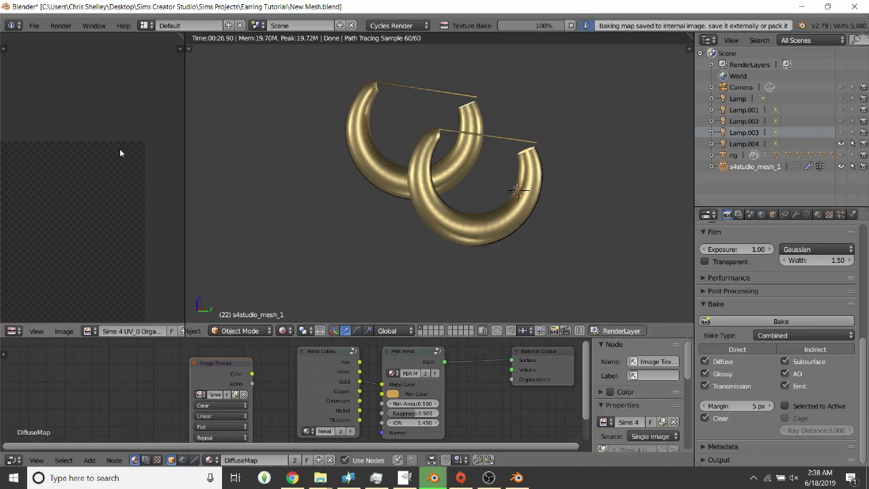
{"action": "scroll", "coordinate": [119, 152], "scroll_direction": "up", "scroll_amount": 5}
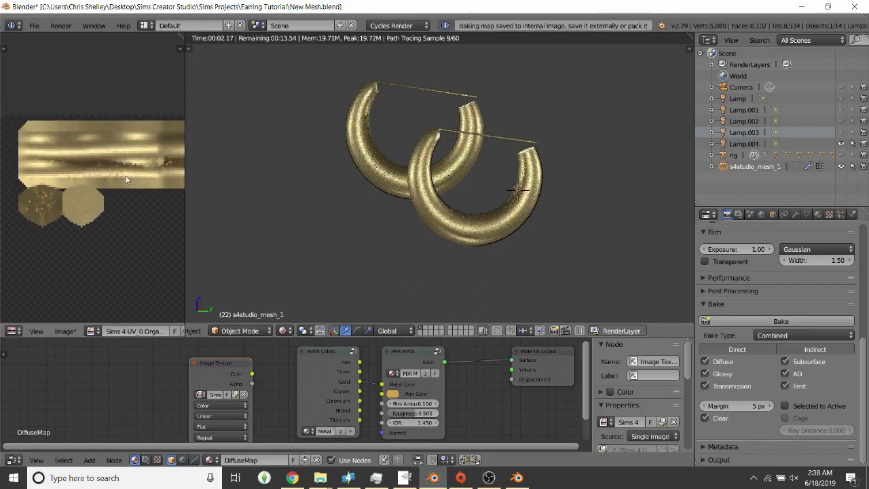
{"action": "key", "text": "Tab"}
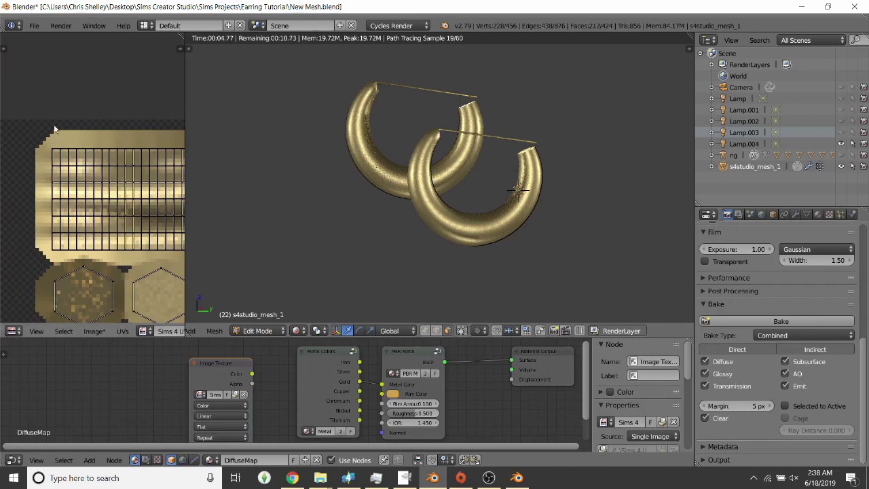
{"action": "key", "text": "Tab"}
{"action": "scroll", "coordinate": [170, 227], "scroll_direction": "down", "scroll_amount": 5}
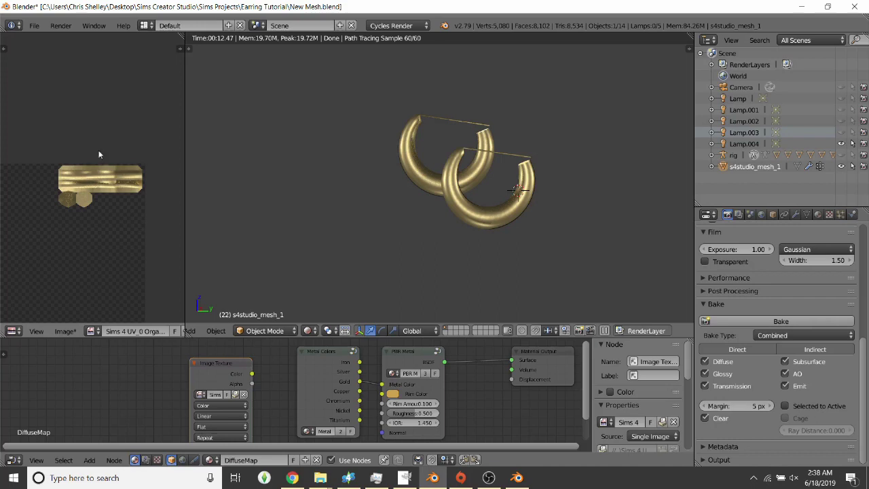
Save the baked gold texture as 1.png in the Earring Tutorial folder
{"action": "left_click", "coordinate": [65, 330]}
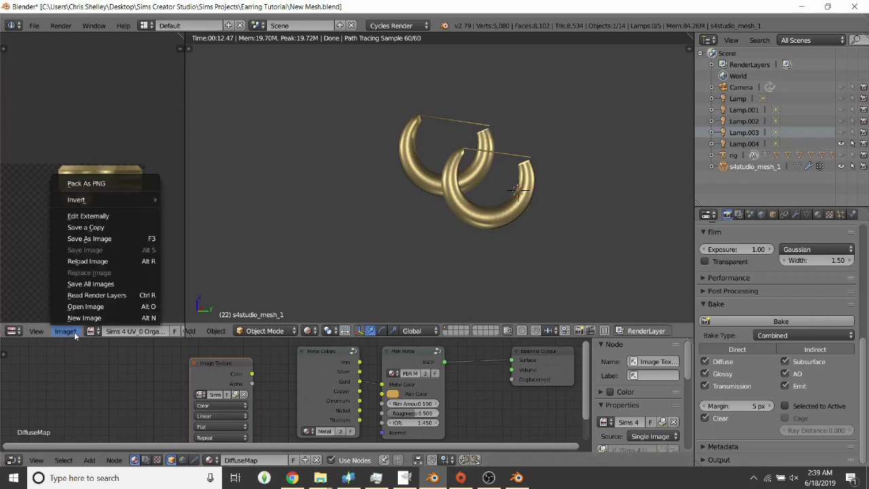
{"action": "left_click", "coordinate": [68, 238]}
{"action": "left_click", "coordinate": [66, 331]}
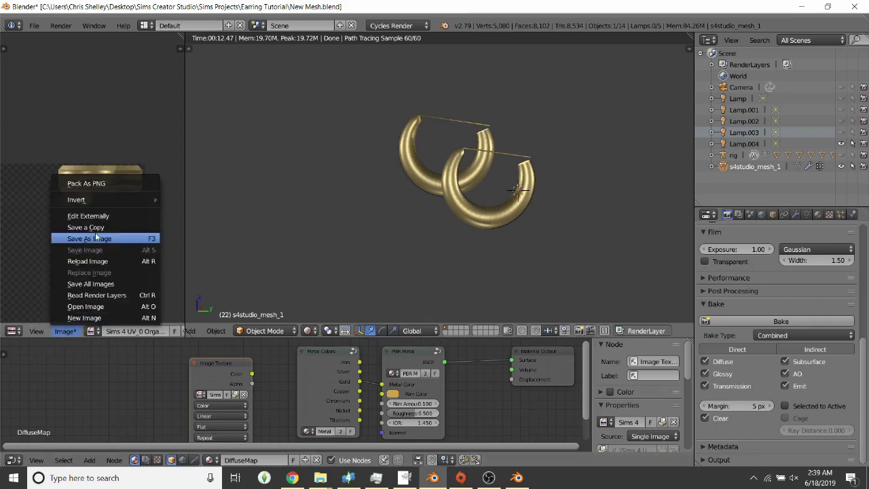
{"action": "left_click", "coordinate": [97, 241]}
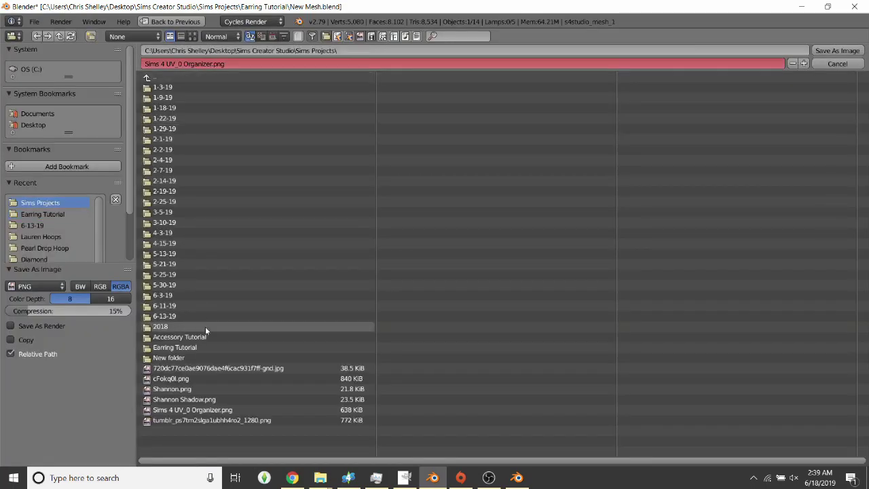
{"action": "left_click", "coordinate": [202, 347]}
{"action": "left_click", "coordinate": [210, 63]}
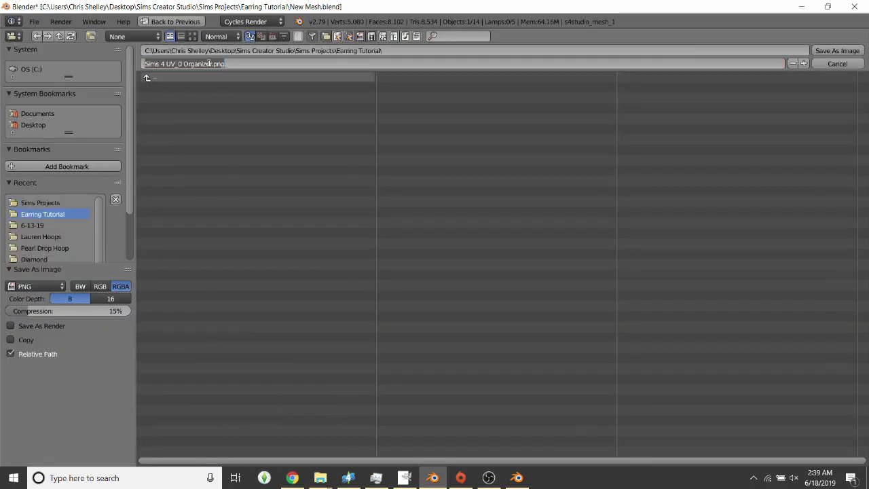
{"action": "type", "text": "1.png"}
{"action": "key", "text": "Return"}
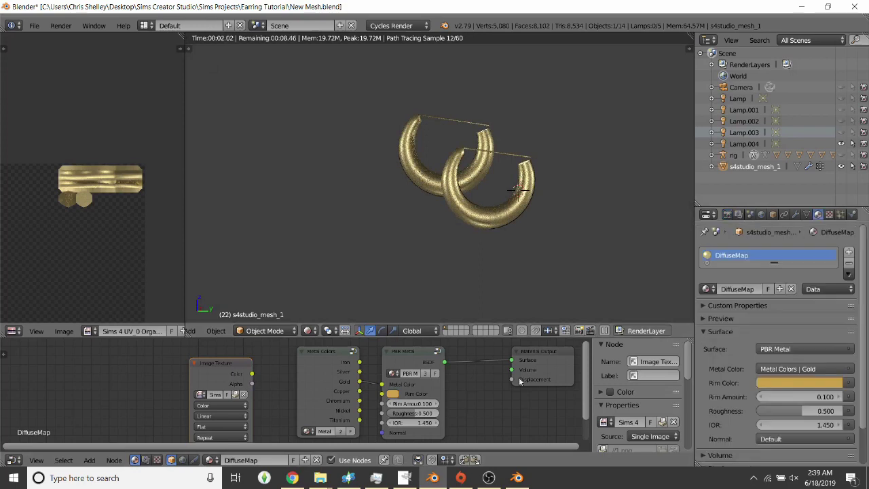
Link the Silver output to the PBR Metal node's metal color, rebake the texture and start saving the baked image
{"action": "left_click_drag", "start_coordinate": [359, 371], "coordinate": [382, 385]}
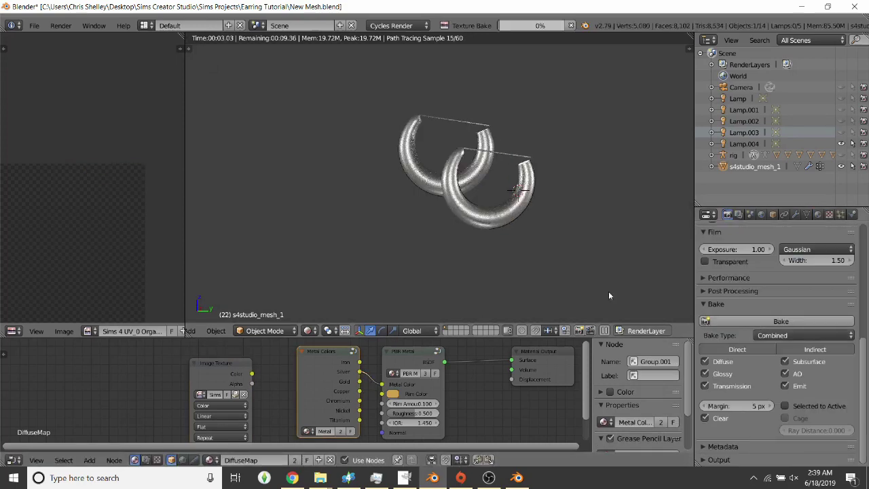
{"action": "key", "text": "F3"}
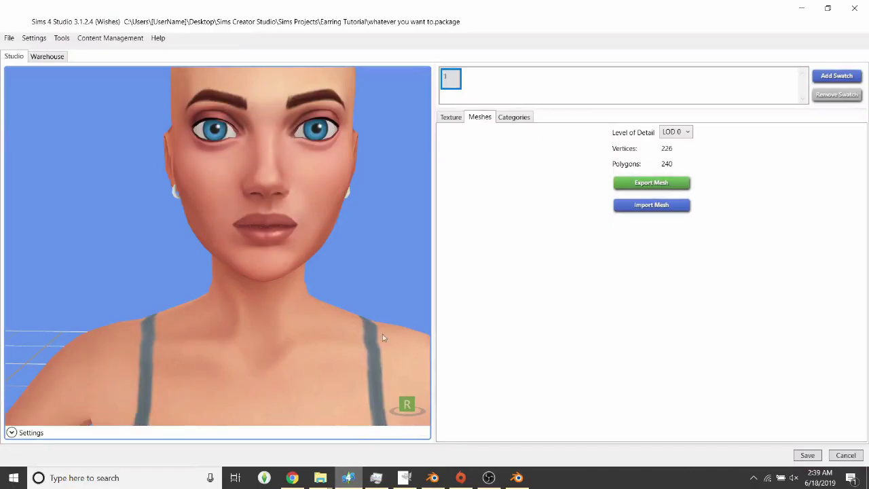
In Sims 4 Studio, rotate the Sim preview to view the earring from the side of the head
{"action": "left_click_drag", "start_coordinate": [382, 334], "coordinate": [476, 326]}
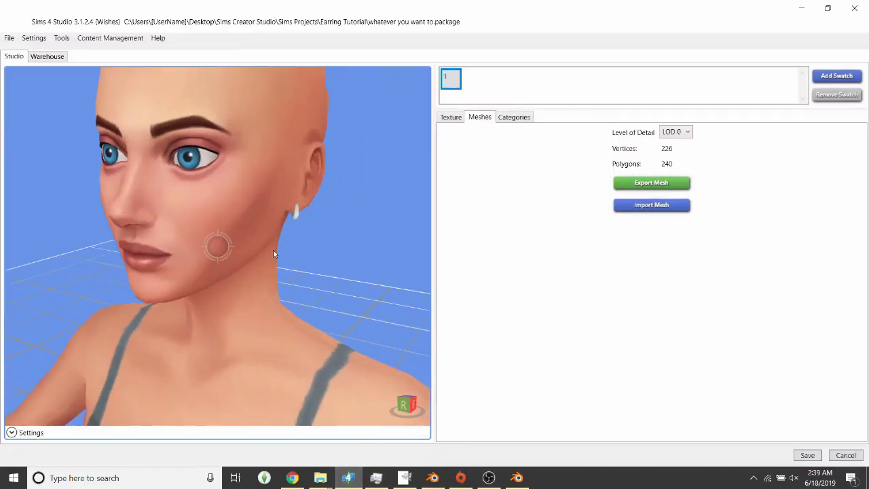
{"action": "left_click_drag", "start_coordinate": [274, 252], "coordinate": [392, 277]}
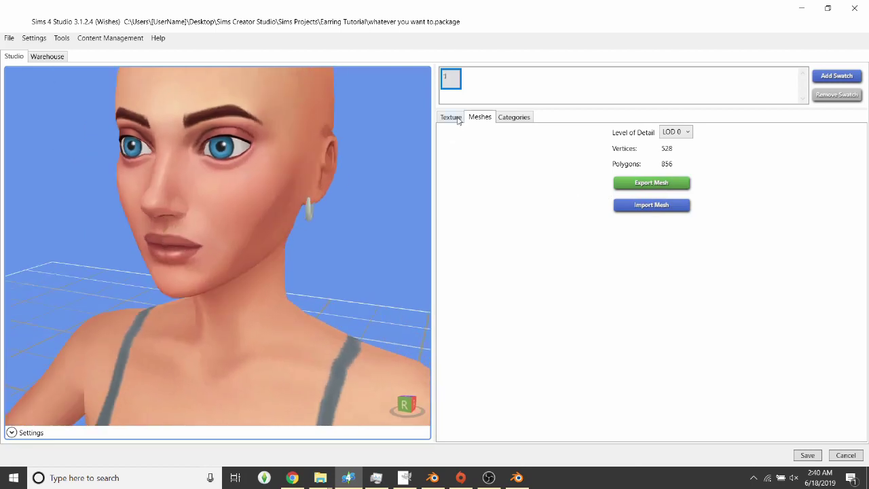
Import the baked gold and silver images as the diffuse textures of two swatches, and make the silver swatch's specular texture blank
{"action": "left_click", "coordinate": [457, 118]}
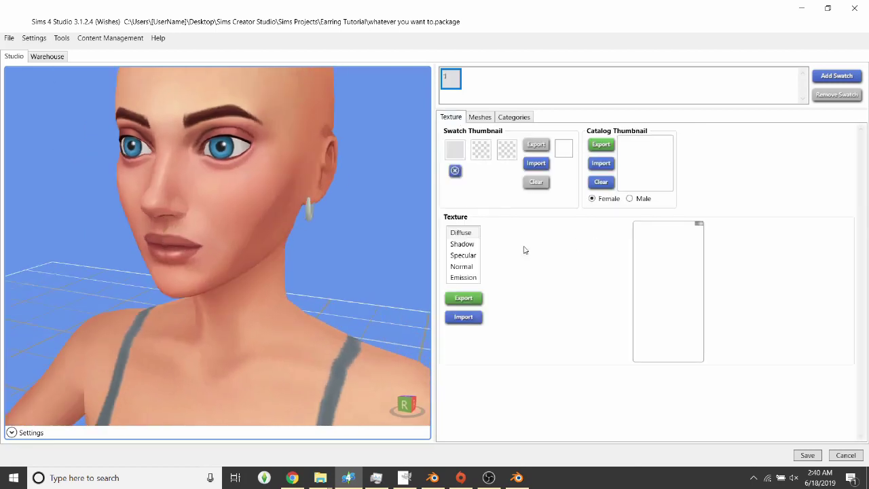
{"action": "left_click", "coordinate": [464, 317]}
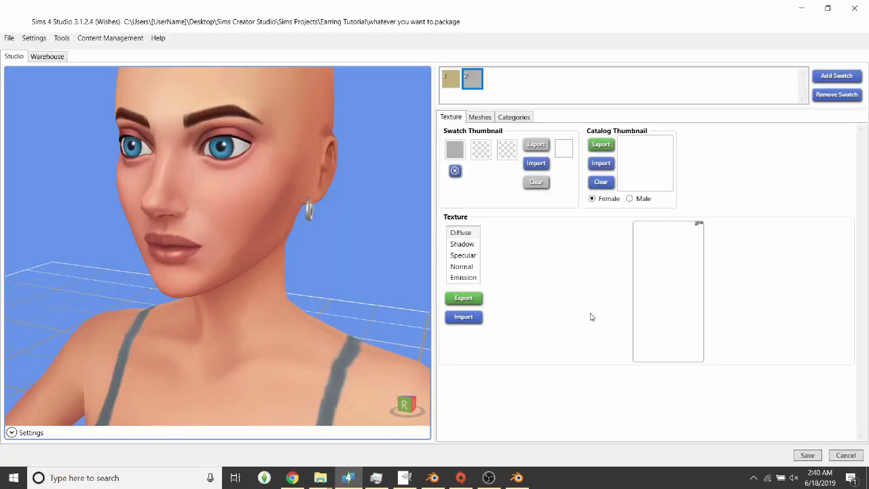
{"action": "left_click", "coordinate": [457, 256]}
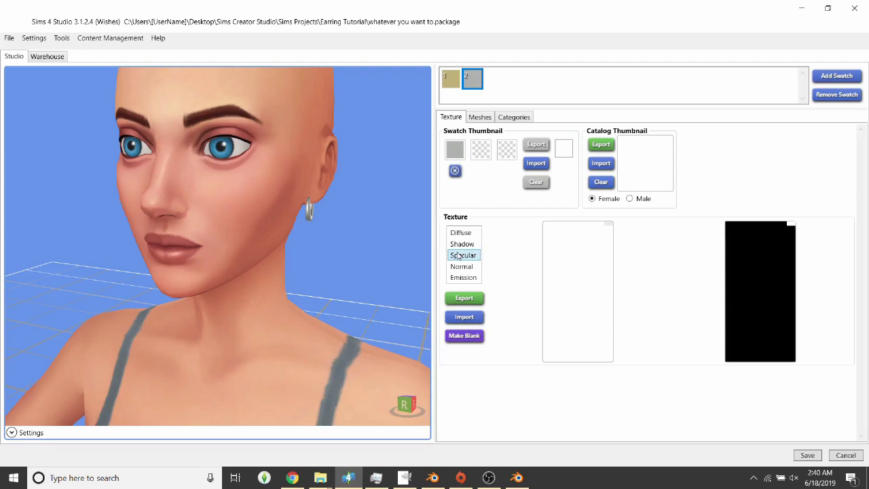
{"action": "left_click", "coordinate": [469, 337]}
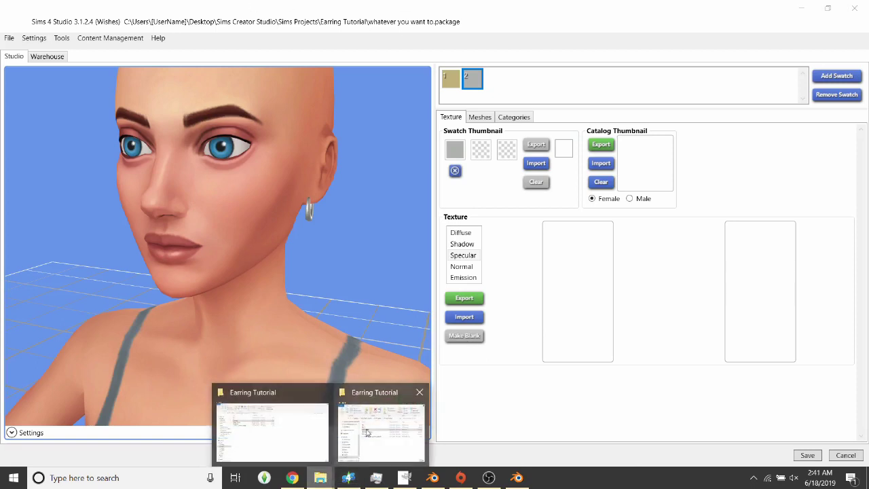
Switch to GIMP with 1.png from the Earring Tutorial folder and scale the image to 512 × 1024 pixels
{"action": "left_click", "coordinate": [361, 432]}
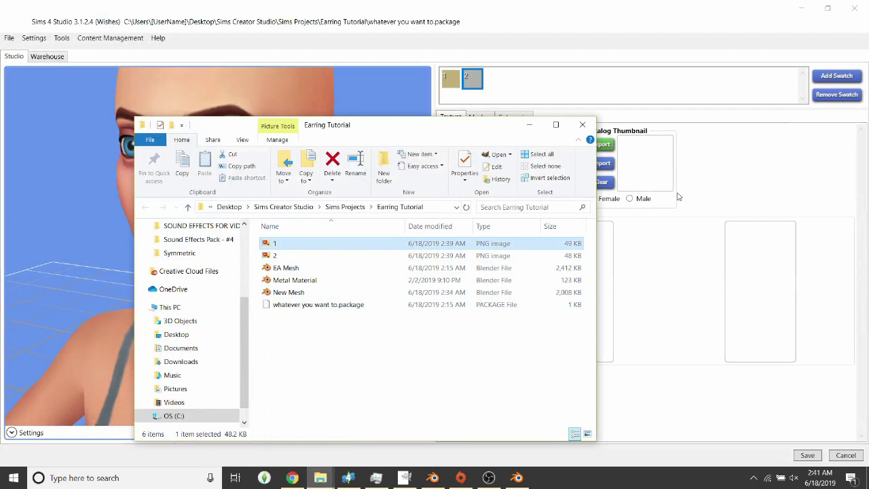
{"action": "left_click", "coordinate": [536, 124]}
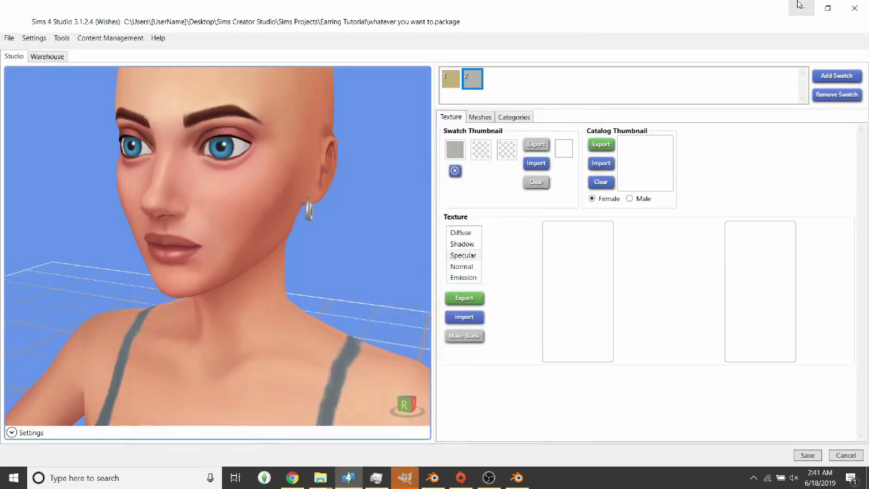
{"action": "left_click", "coordinate": [404, 478]}
{"action": "left_click", "coordinate": [404, 478]}
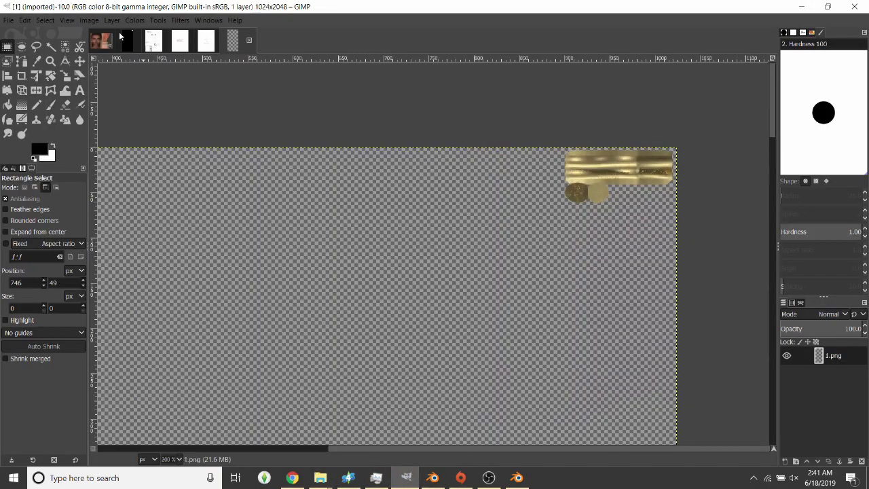
{"action": "left_click", "coordinate": [89, 21]}
{"action": "left_click", "coordinate": [112, 163]}
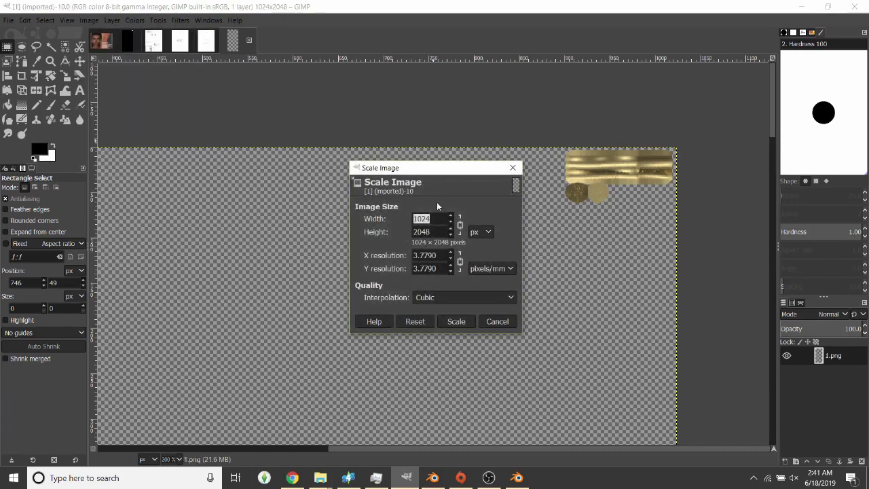
{"action": "type", "text": "512"}
{"action": "key", "text": "Tab"}
{"action": "left_click", "coordinate": [461, 320]}
Colorize the gold earring texture green using the saved preset with hue 0.2703, saturation 0.5494 and lightness -0.453
{"action": "left_click", "coordinate": [139, 20]}
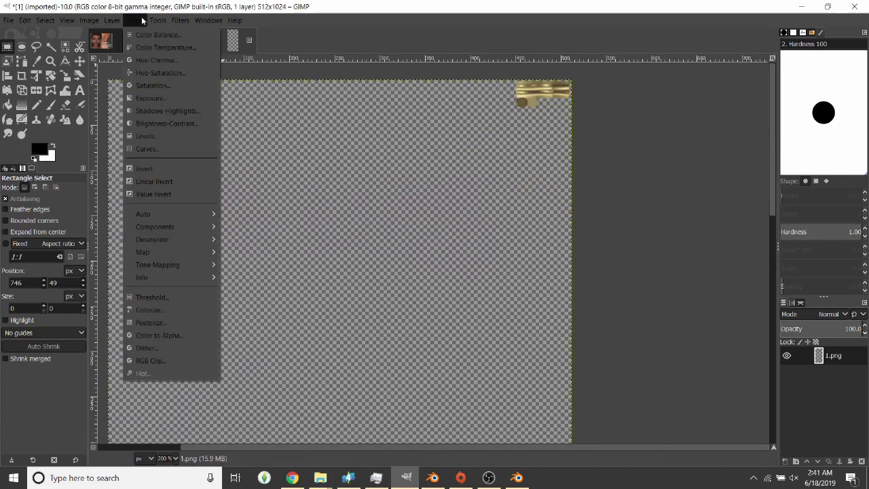
{"action": "left_click", "coordinate": [165, 320]}
{"action": "left_click", "coordinate": [129, 129]}
{"action": "scroll", "coordinate": [134, 275], "scroll_direction": "down", "scroll_amount": 6}
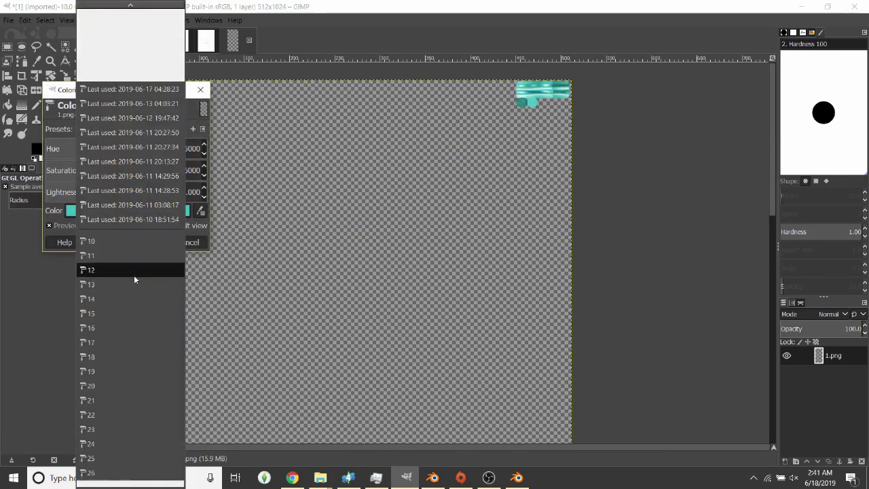
{"action": "left_click", "coordinate": [146, 400]}
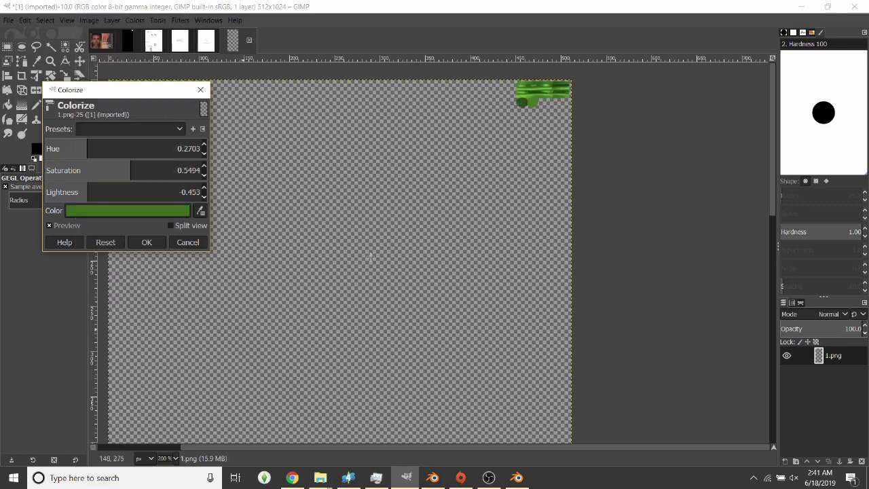
{"action": "scroll", "coordinate": [537, 102], "scroll_direction": "up", "scroll_amount": 3, "text": "ctrl"}
{"action": "scroll", "coordinate": [445, 228], "scroll_direction": "up", "scroll_amount": 2, "text": "ctrl"}
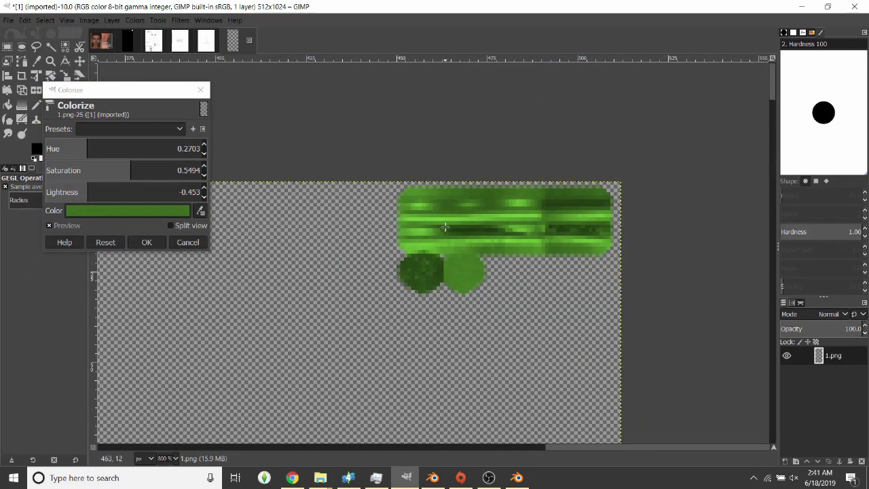
{"action": "left_click", "coordinate": [82, 150]}
{"action": "left_click", "coordinate": [87, 149]}
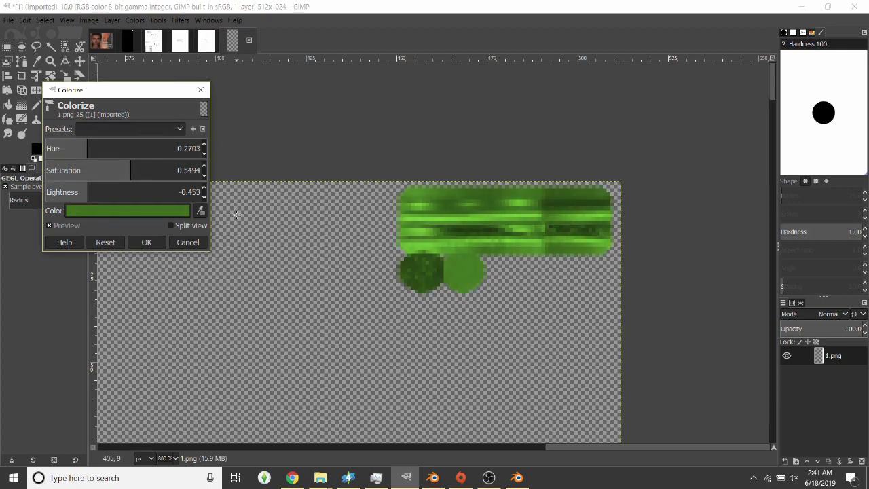
{"action": "left_click", "coordinate": [152, 247]}
{"action": "left_click", "coordinate": [162, 242]}
Set the green layer's opacity to 50 and export the image as spec.png in the Earring Tutorial folder
{"action": "type", "text": "50"}
{"action": "key", "text": "Return"}
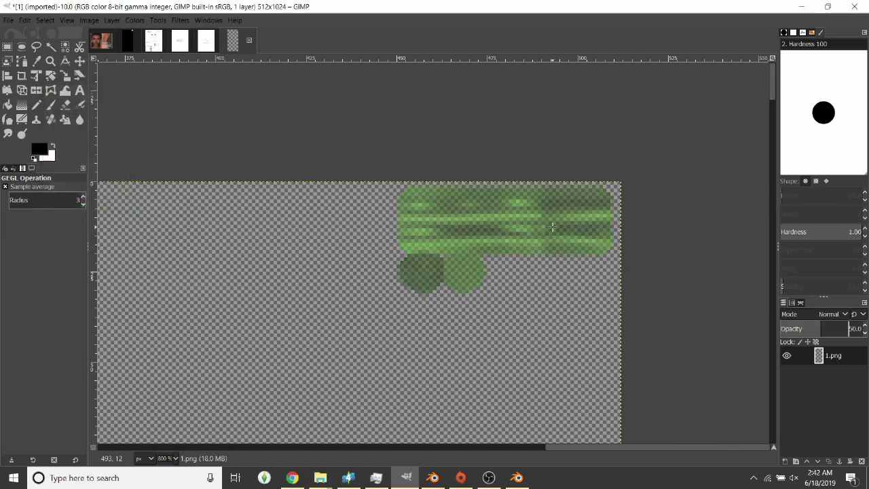
{"action": "key", "text": "ctrl+shift+e"}
{"action": "key", "text": "Return"}
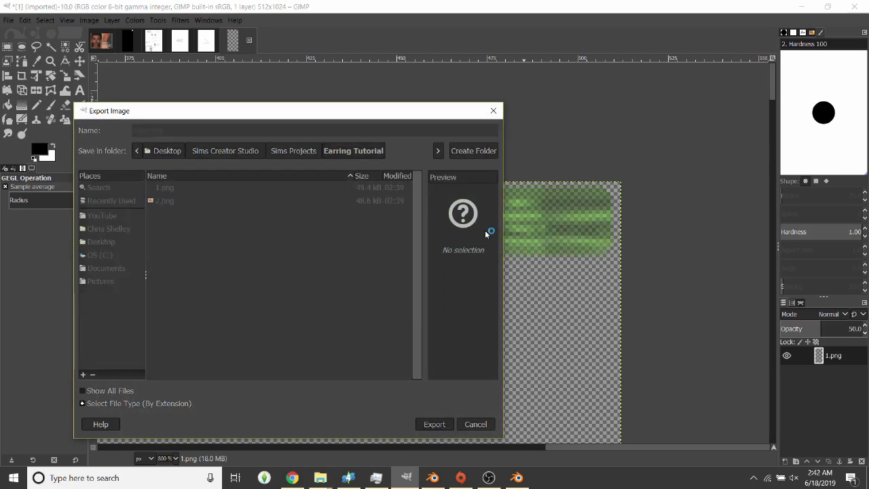
Undo the opacity change, select the green earring texture area and paint it solid white
{"action": "key", "text": "ctrl+z"}
{"action": "key", "text": "u"}
{"action": "key", "text": "2"}
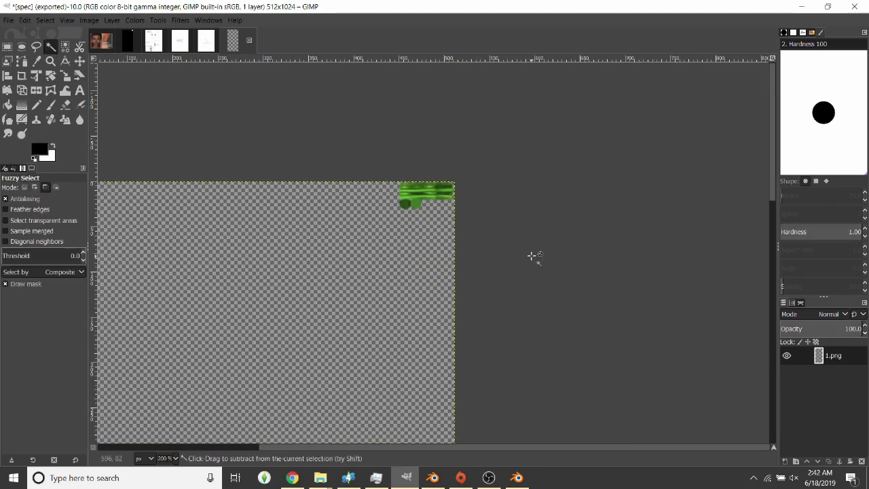
{"action": "scroll", "coordinate": [498, 249], "scroll_direction": "up", "scroll_amount": 1, "text": "ctrl"}
{"action": "mouse_move", "coordinate": [378, 167]}
{"action": "left_mouse_down"}
{"action": "mouse_move", "coordinate": [595, 221]}
{"action": "mouse_move", "coordinate": [584, 225]}
{"action": "left_mouse_up"}
{"action": "key", "text": "p"}
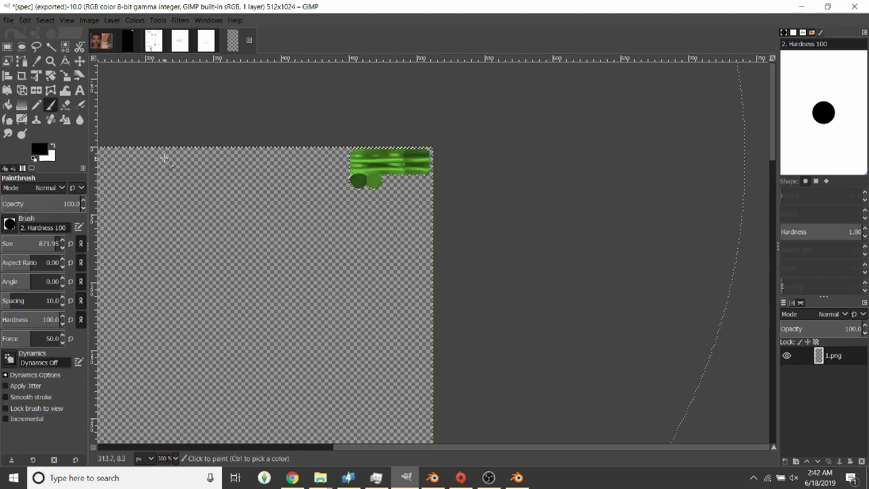
{"action": "key", "text": "x"}
{"action": "left_click", "coordinate": [505, 135]}
Fill the transparent area around the white earring shape with black using Bucket Fill
{"action": "key", "text": "shift+b"}
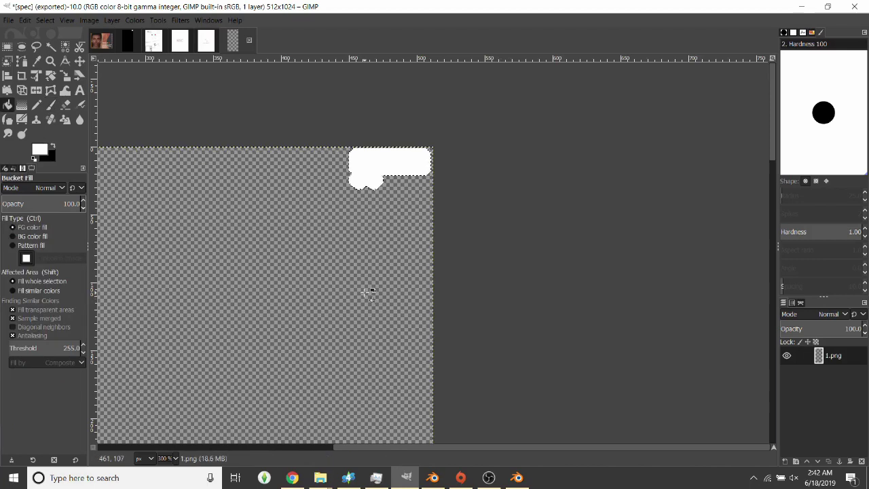
{"action": "key", "text": "x"}
{"action": "left_click", "coordinate": [301, 312]}
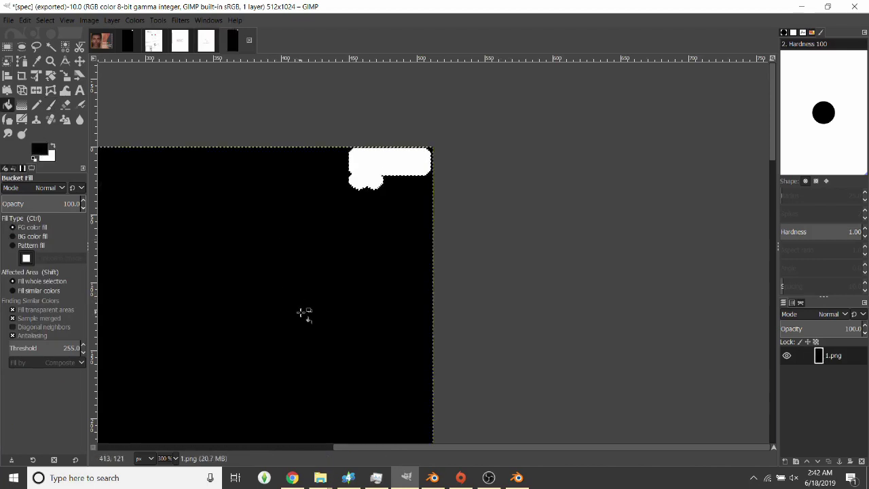
Export the black-and-white mask as spec.mask.png, then import it as the silver swatch's specular texture in Sims 4 Studio
{"action": "key", "text": "r"}
{"action": "scroll", "coordinate": [487, 150], "scroll_direction": "down", "scroll_amount": 2, "text": "ctrl"}
{"action": "key", "text": "shift+ctrl+e"}
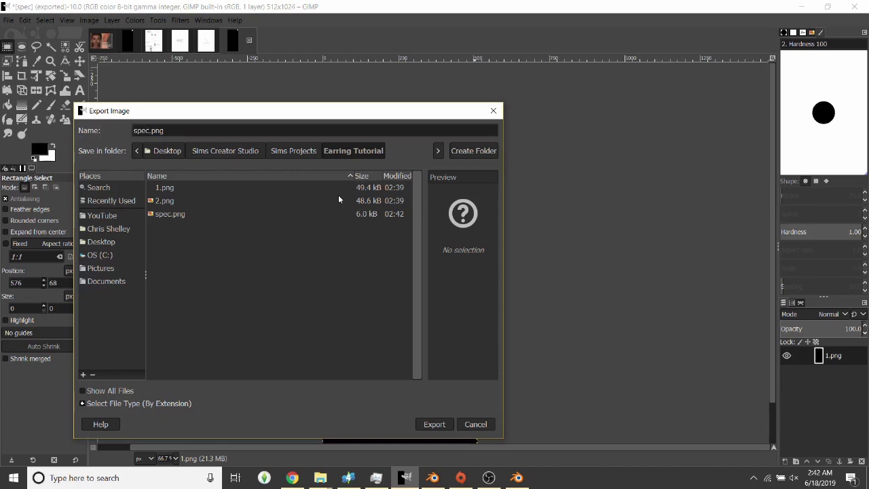
{"action": "type", "text": ".mask."}
{"action": "key", "text": "Return"}
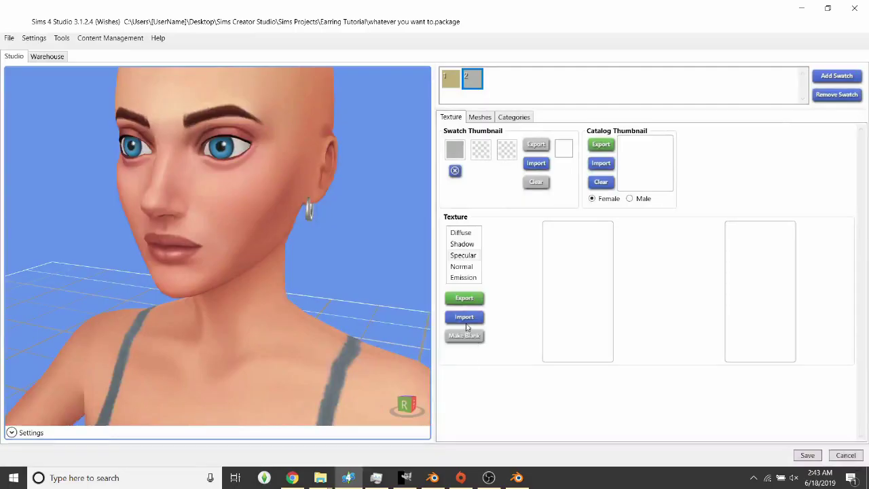
{"action": "left_click", "coordinate": [465, 318]}
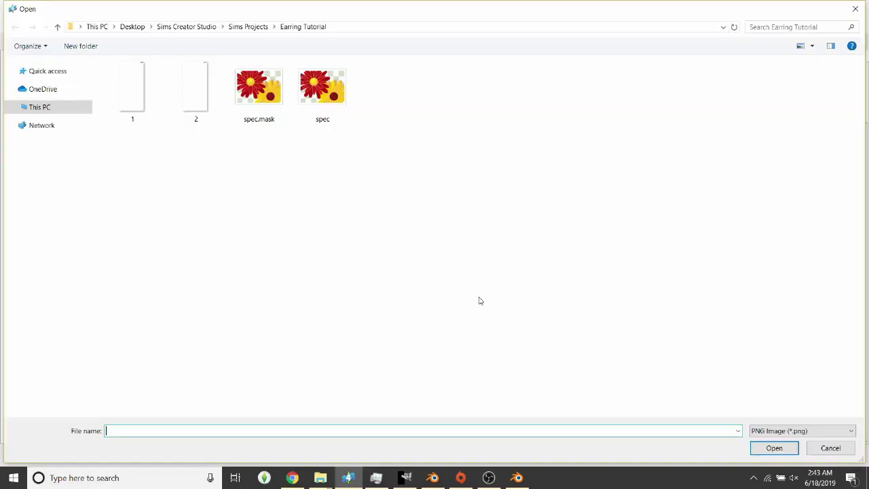
{"action": "double_click", "coordinate": [258, 89]}
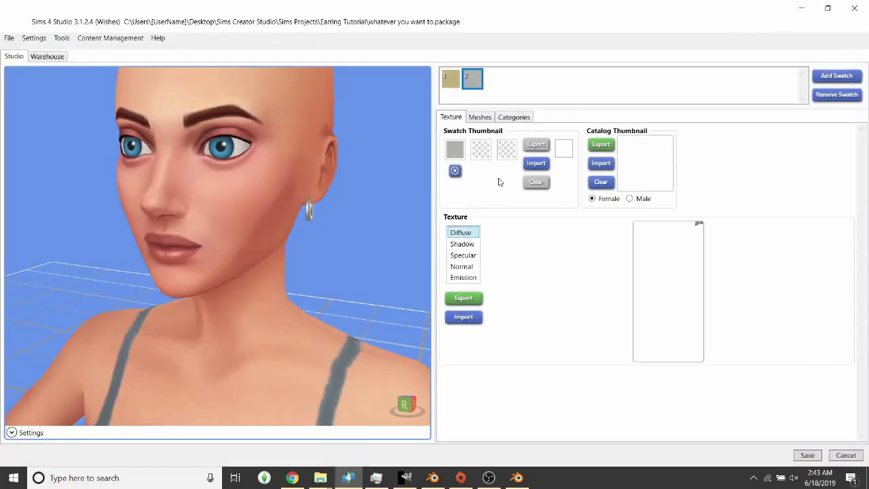
Review the silver swatch's category settings and examine the hoop earring on the Sim's ear in the preview
{"action": "left_click", "coordinate": [486, 118]}
{"action": "left_click", "coordinate": [514, 117]}
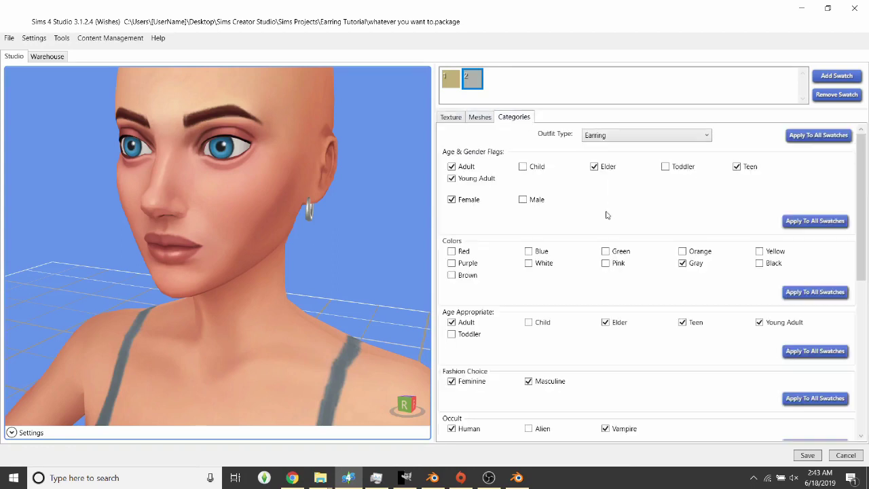
{"action": "scroll", "coordinate": [610, 265], "scroll_direction": "down", "scroll_amount": 5}
{"action": "left_click", "coordinate": [457, 119]}
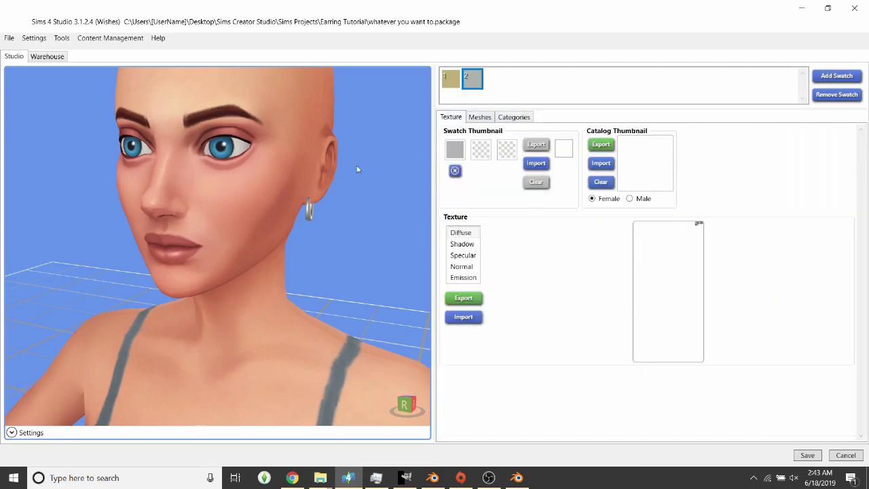
{"action": "left_click_drag", "start_coordinate": [358, 169], "coordinate": [370, 199]}
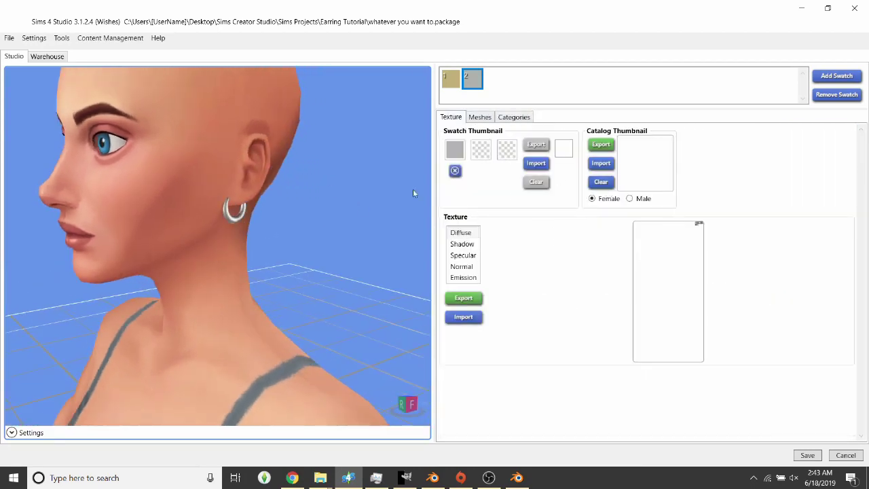
{"action": "scroll", "coordinate": [357, 190], "scroll_direction": "up", "scroll_amount": 4}
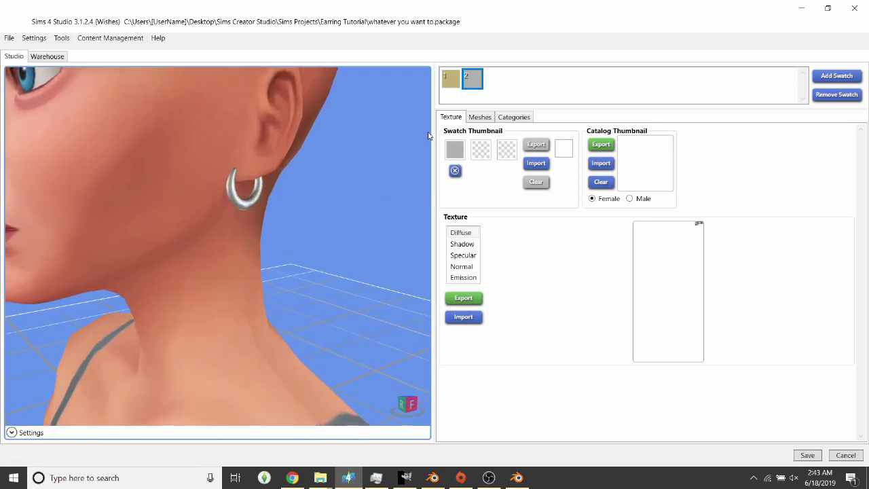
{"action": "left_click_drag", "start_coordinate": [429, 133], "coordinate": [286, 204]}
{"action": "scroll", "coordinate": [225, 201], "scroll_direction": "down", "scroll_amount": 4}
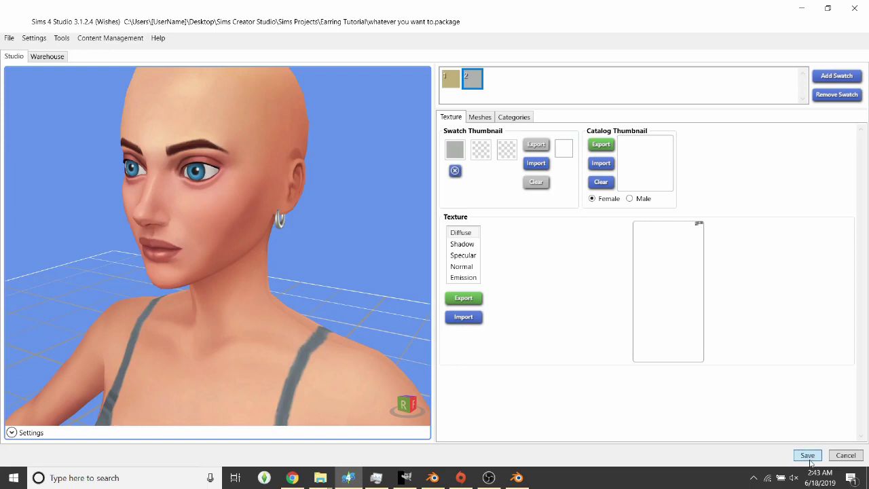
Save the earring package and dismiss the confirmation
{"action": "left_click", "coordinate": [809, 459]}
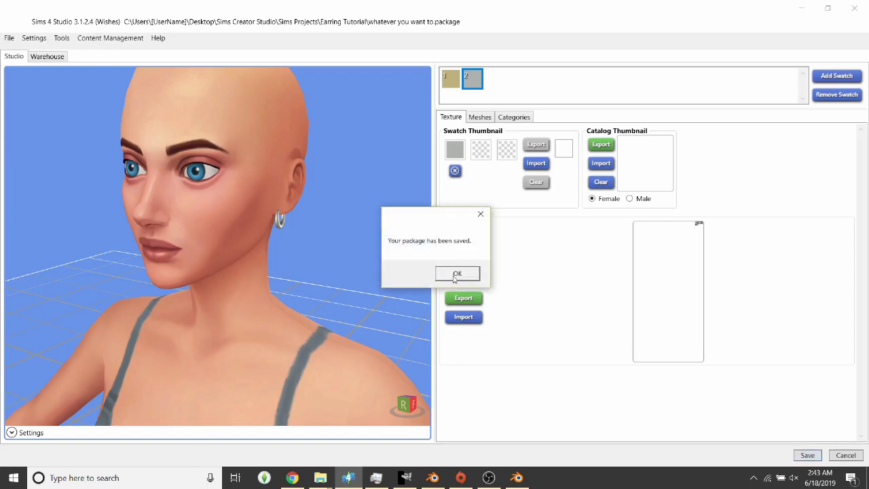
{"action": "left_click", "coordinate": [456, 276]}
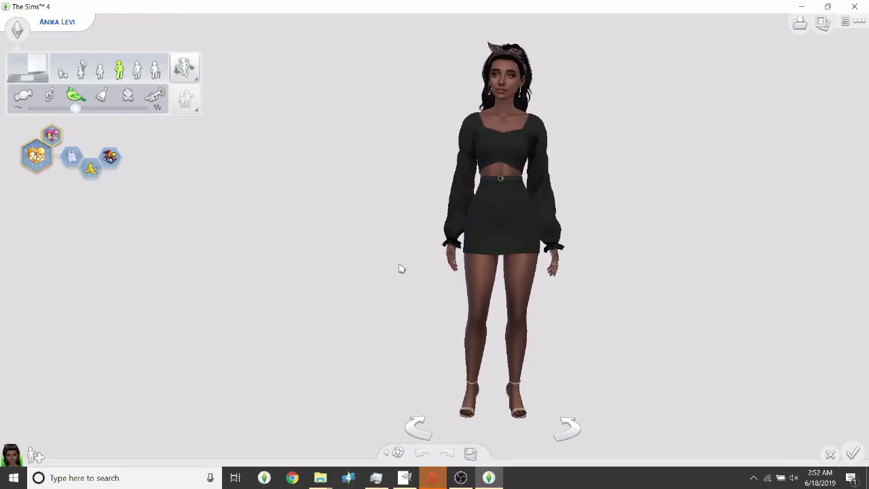
In The Sims 4, open the accessories for the Sim's head and put on the custom gold hoop earrings
{"action": "scroll", "coordinate": [388, 240], "scroll_direction": "up", "scroll_amount": 5}
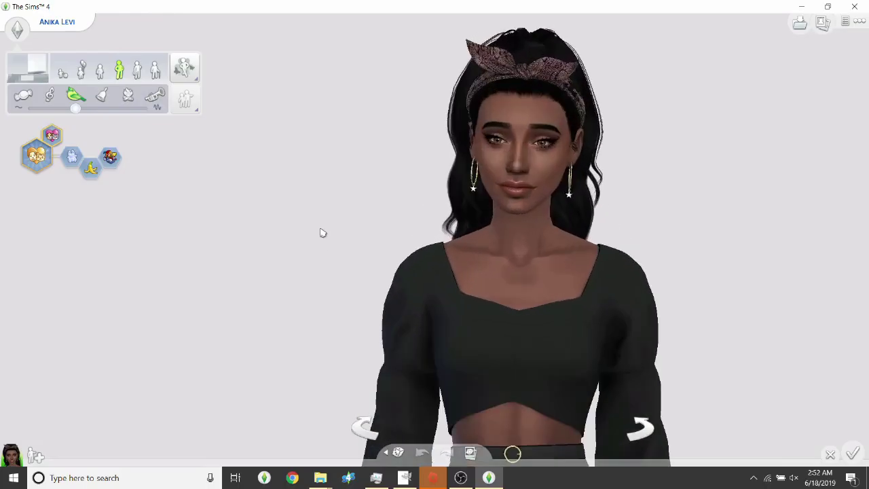
{"action": "scroll", "coordinate": [319, 226], "scroll_direction": "up", "scroll_amount": 2}
{"action": "left_click", "coordinate": [554, 270]}
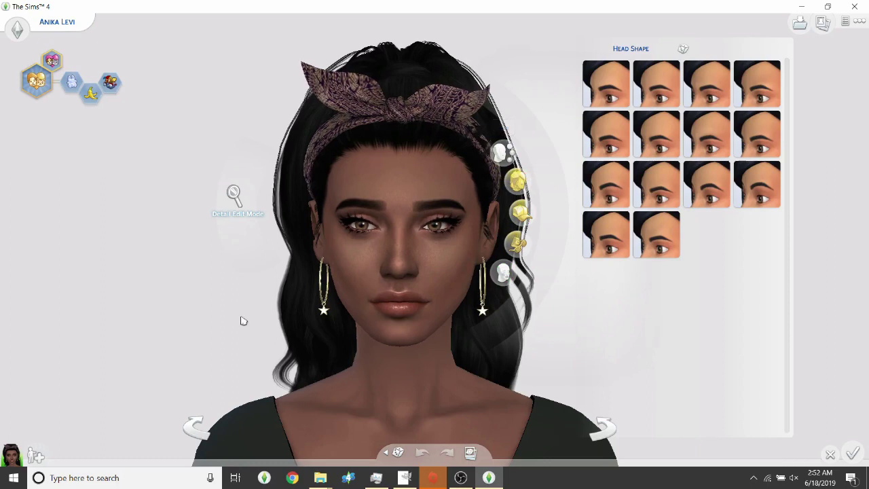
{"action": "scroll", "coordinate": [316, 258], "scroll_direction": "down", "scroll_amount": 3}
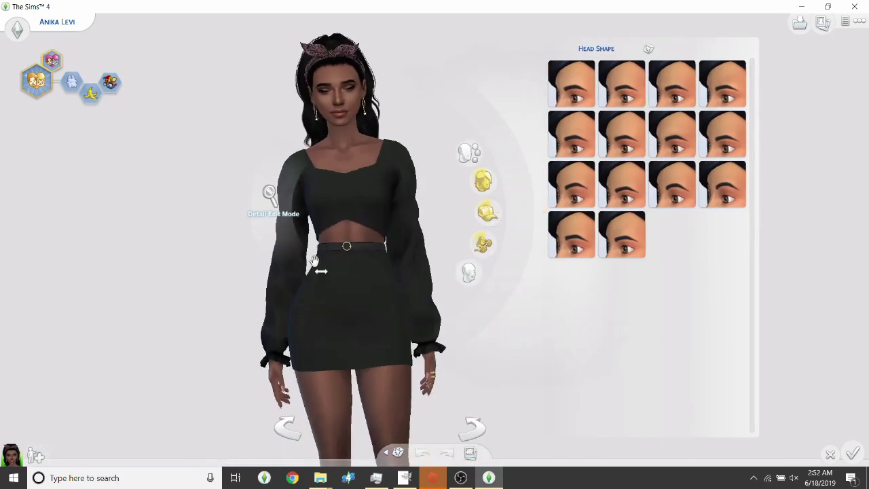
{"action": "scroll", "coordinate": [301, 213], "scroll_direction": "up", "scroll_amount": 3}
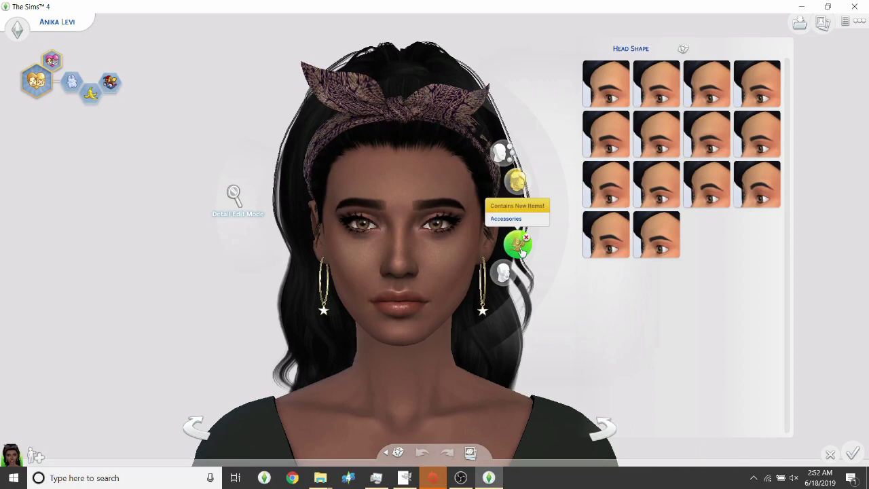
{"action": "left_click", "coordinate": [519, 246]}
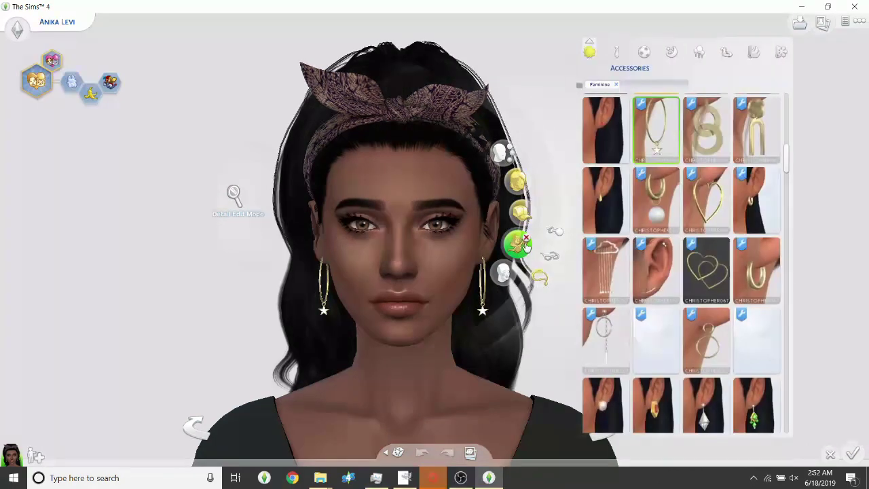
{"action": "scroll", "coordinate": [714, 202], "scroll_direction": "down", "scroll_amount": 1}
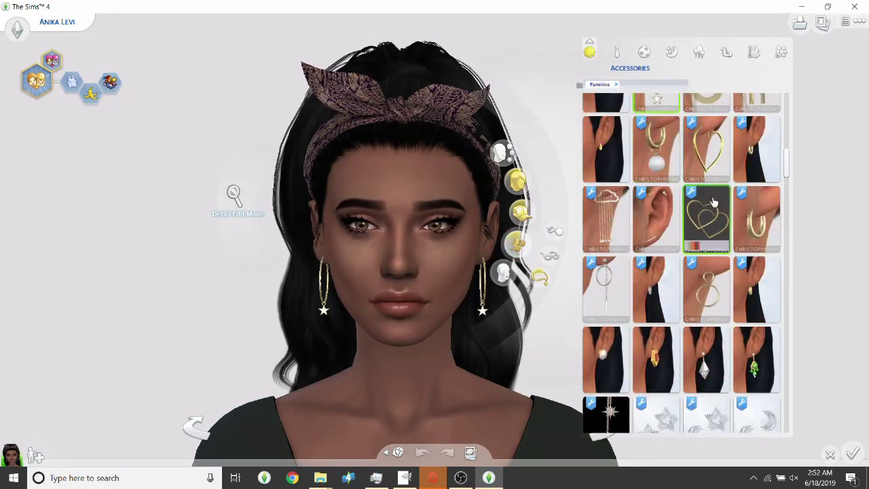
{"action": "left_click", "coordinate": [753, 291]}
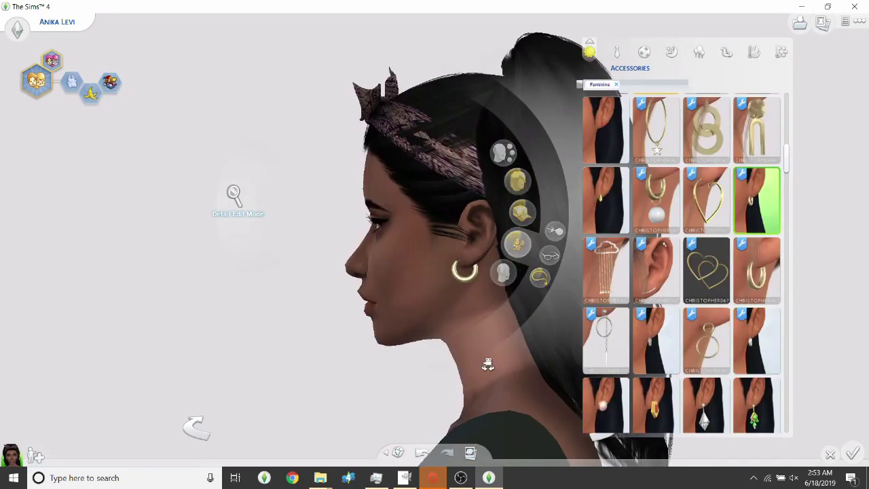